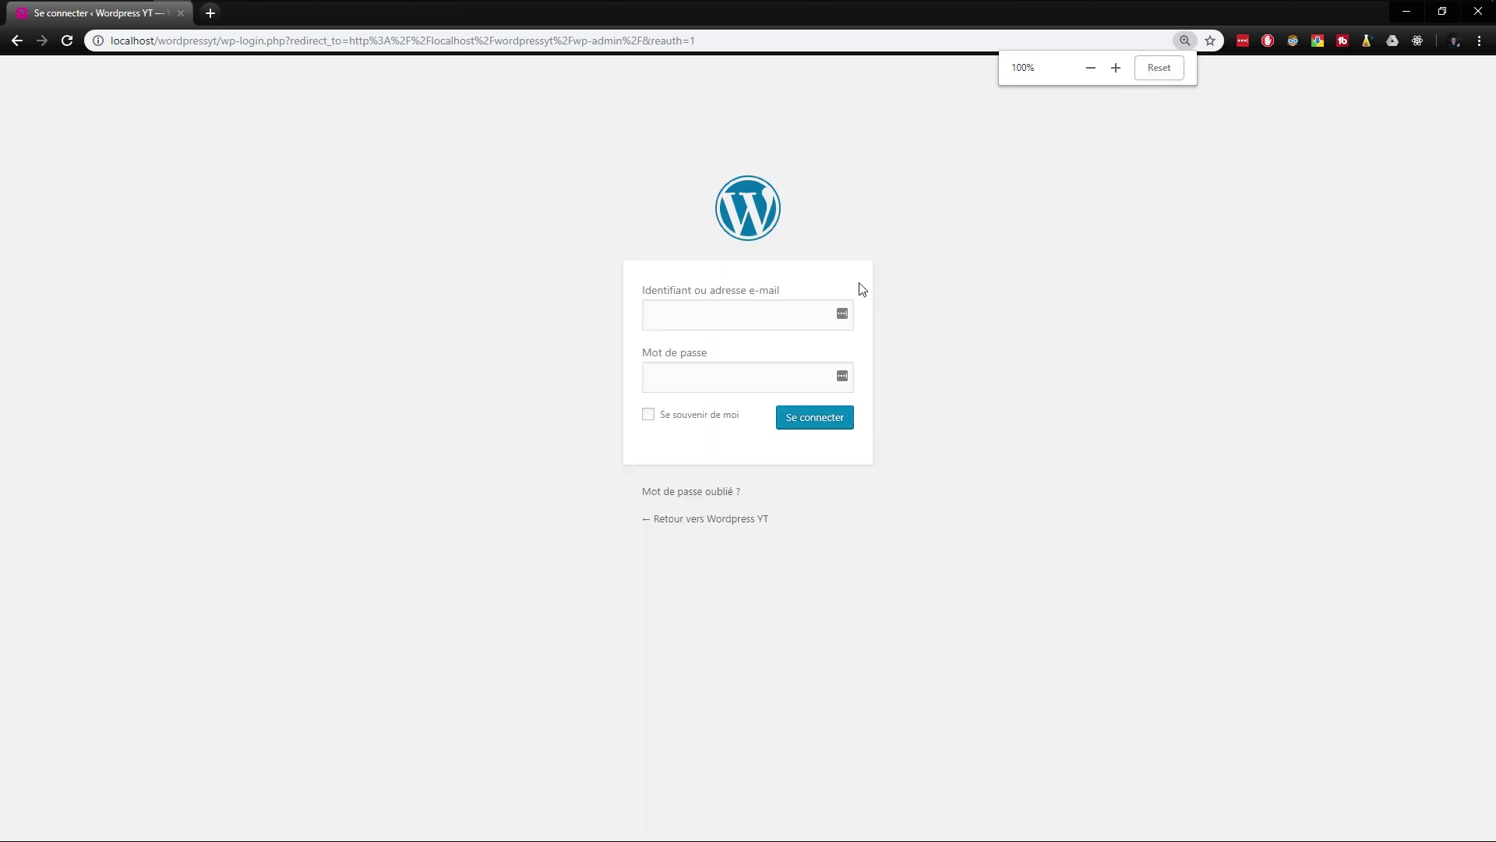
# - Enlarge the login page to 125% and log in to the site's administration with the username and account password
pyautogui.keyDown('ctrl'); pyautogui.scroll(2, 717, 323); pyautogui.keyUp('ctrl')
pyautogui.write('Alex')
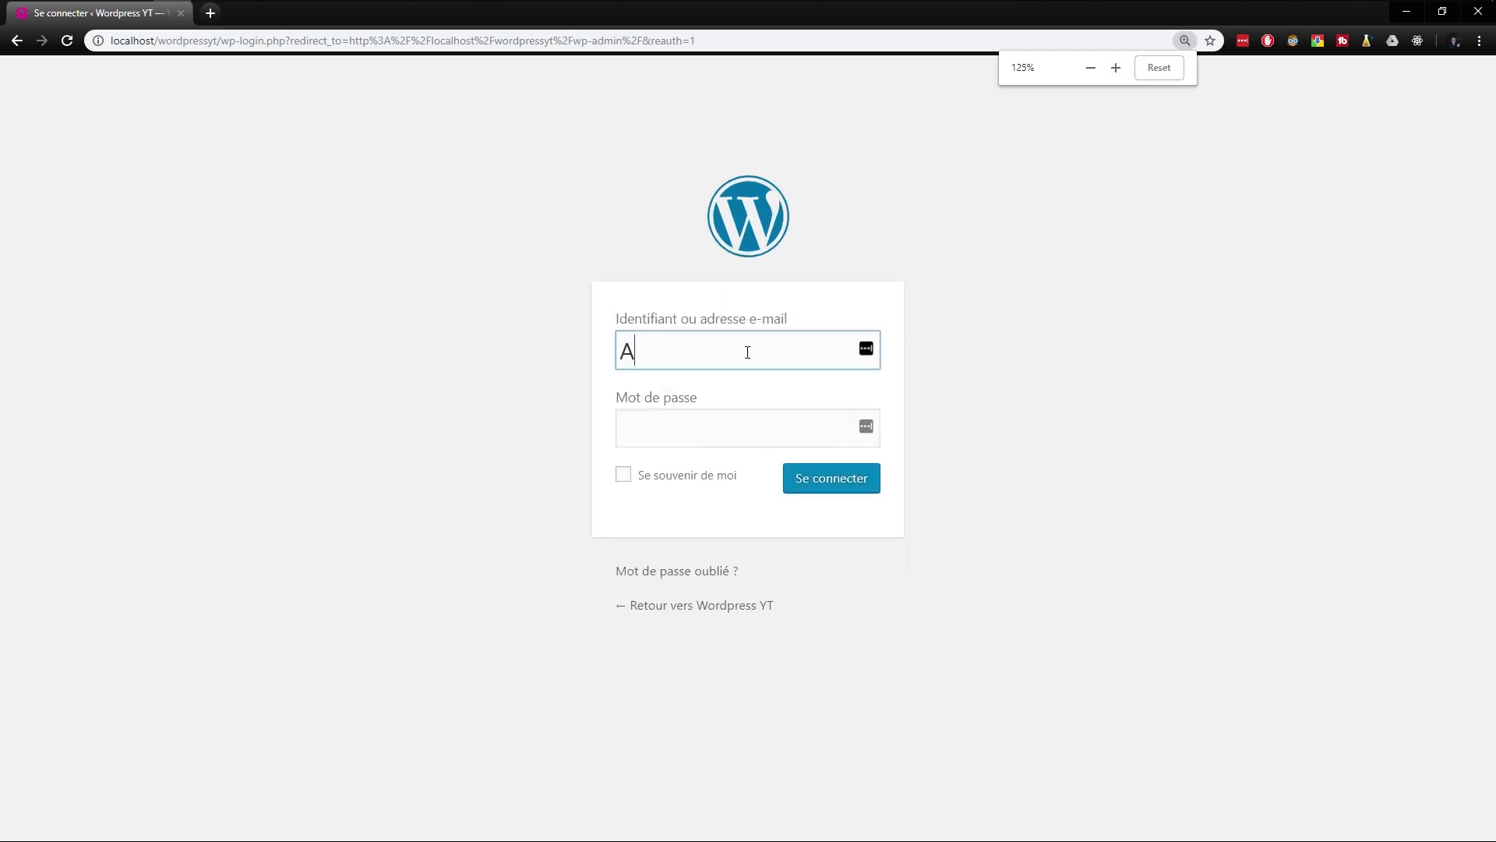
pyautogui.press('Tab')
pyautogui.write('••••')
pyautogui.press('Return')
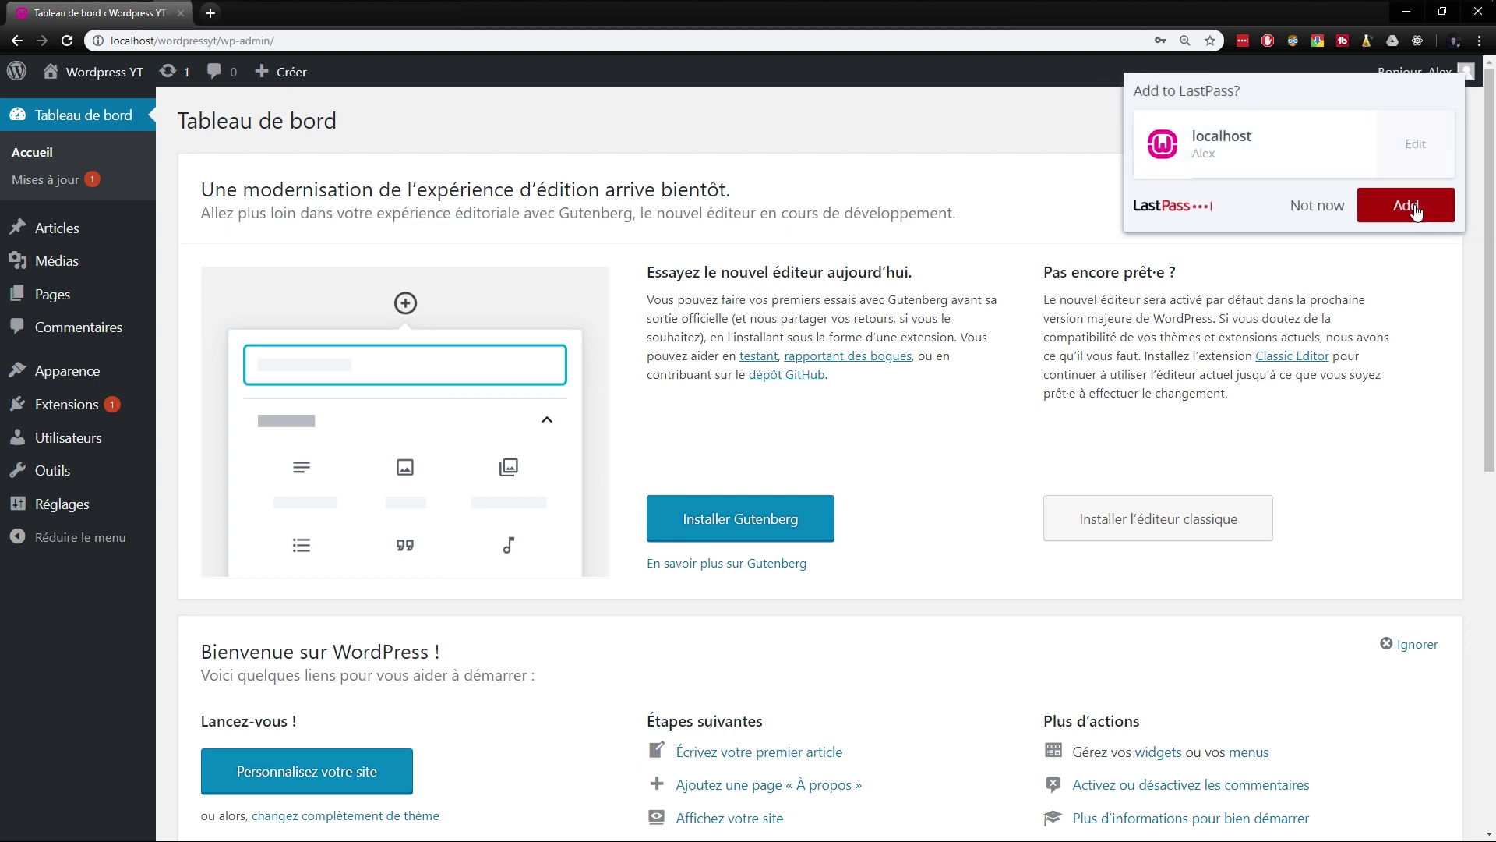
# - Decline saving the login in LastPass and dismiss the new-editor and welcome panels on the dashboard
pyautogui.click(1328, 207)
pyautogui.click(1415, 188)
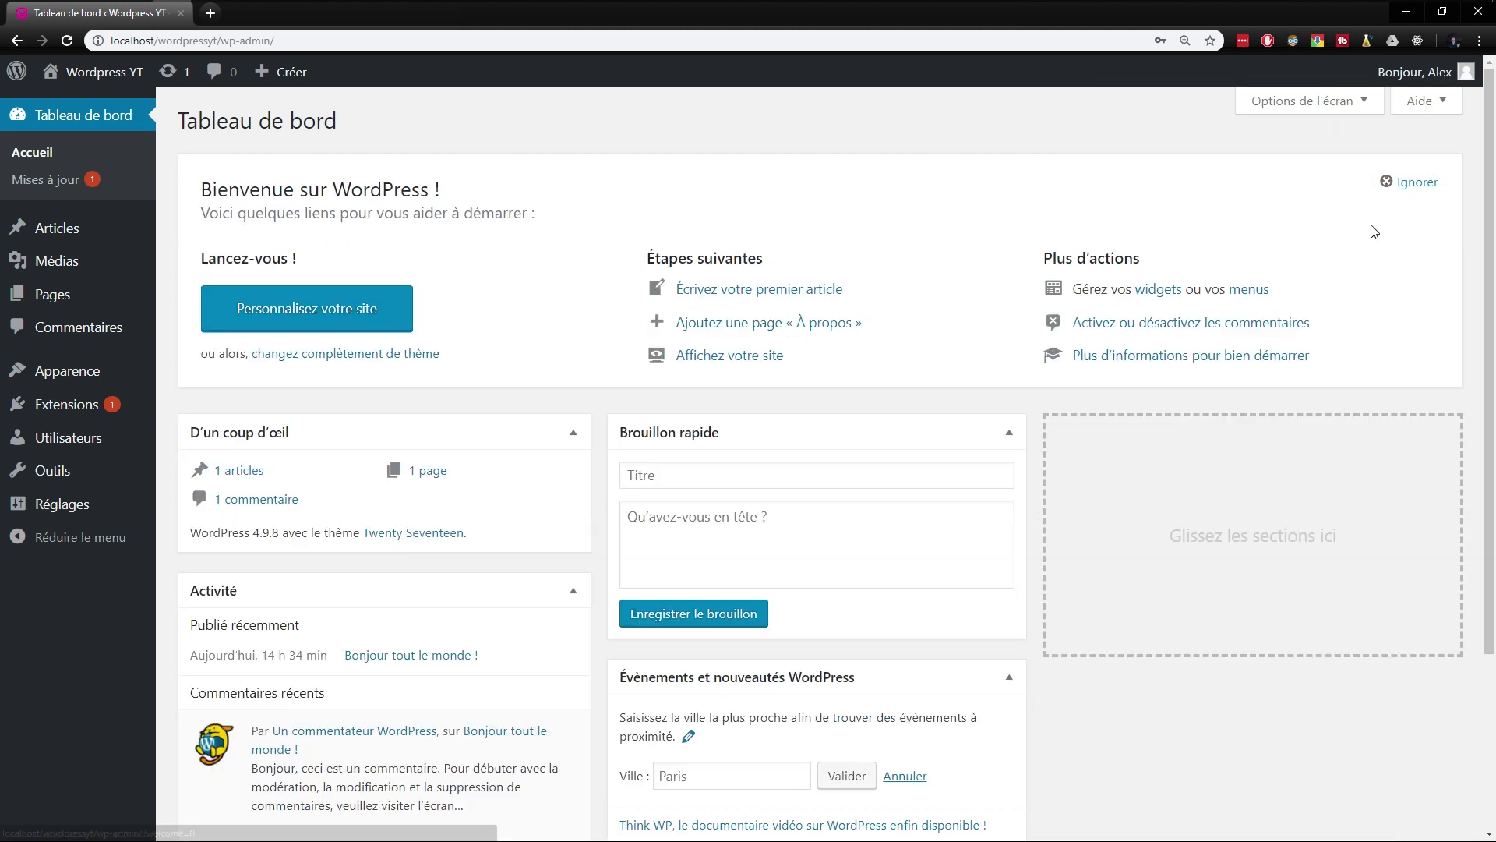
pyautogui.click(1412, 186)
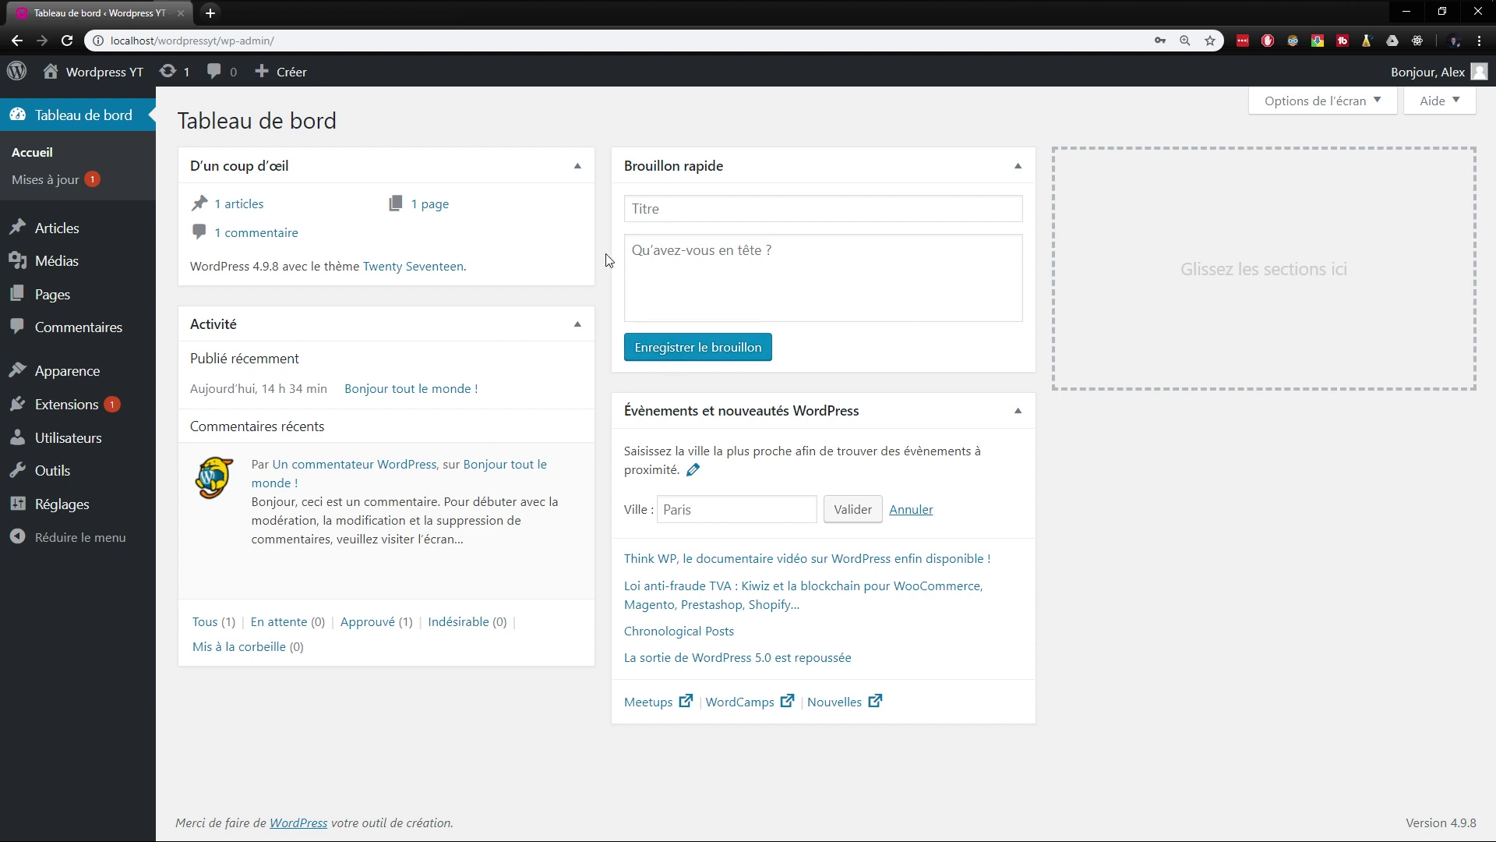
# - Place the Brouillon rapide box in the dashboard's empty column and collapse it along with Évènements et nouveautés WordPress and Activité
pyautogui.moveTo(696, 173); pyautogui.dragTo(1059, 291)
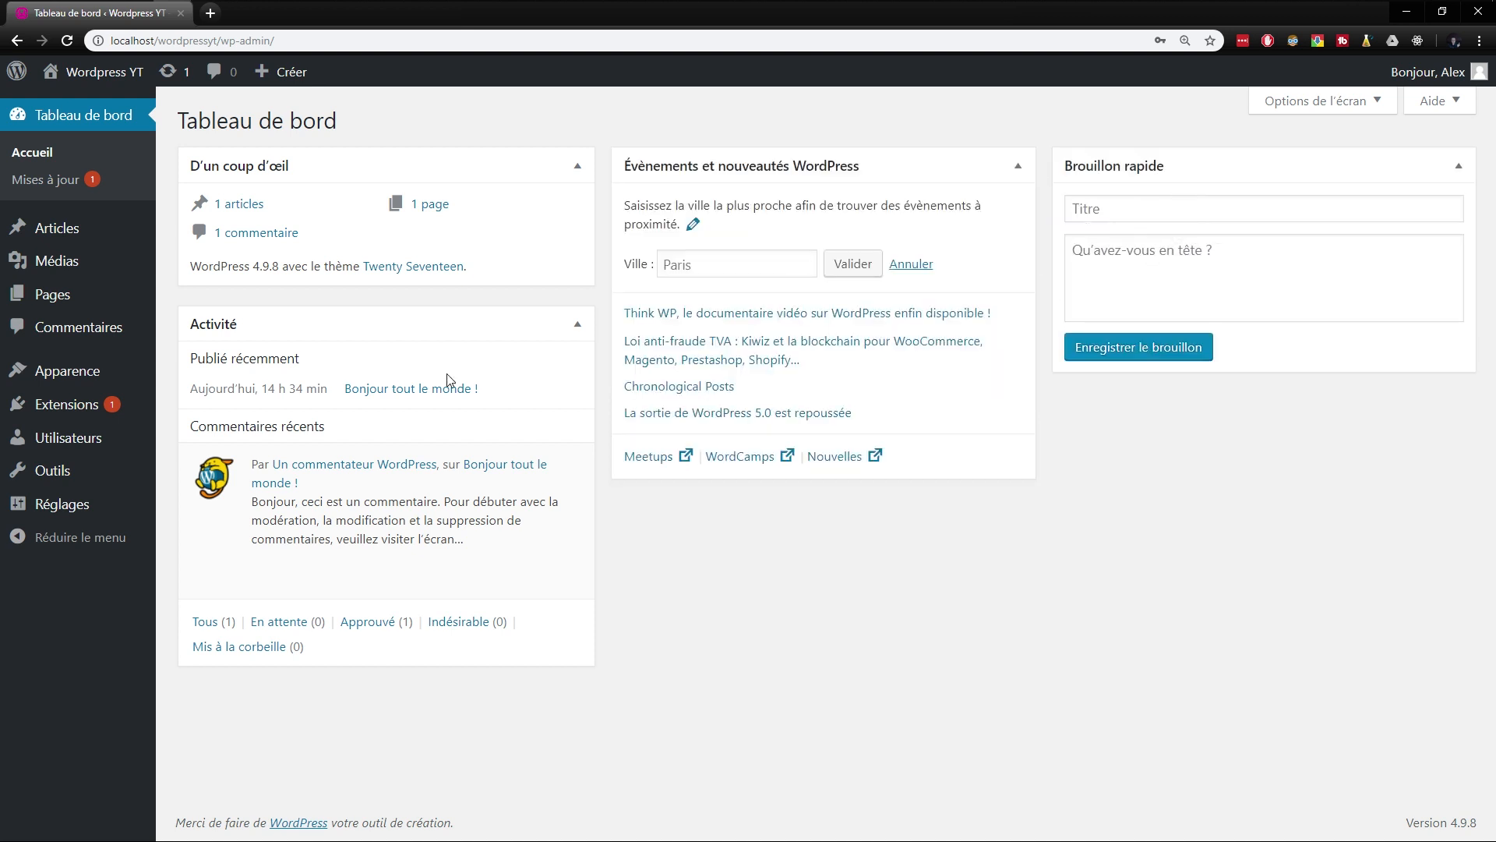
pyautogui.click(576, 322)
pyautogui.click(575, 322)
pyautogui.click(1018, 165)
pyautogui.click(1459, 166)
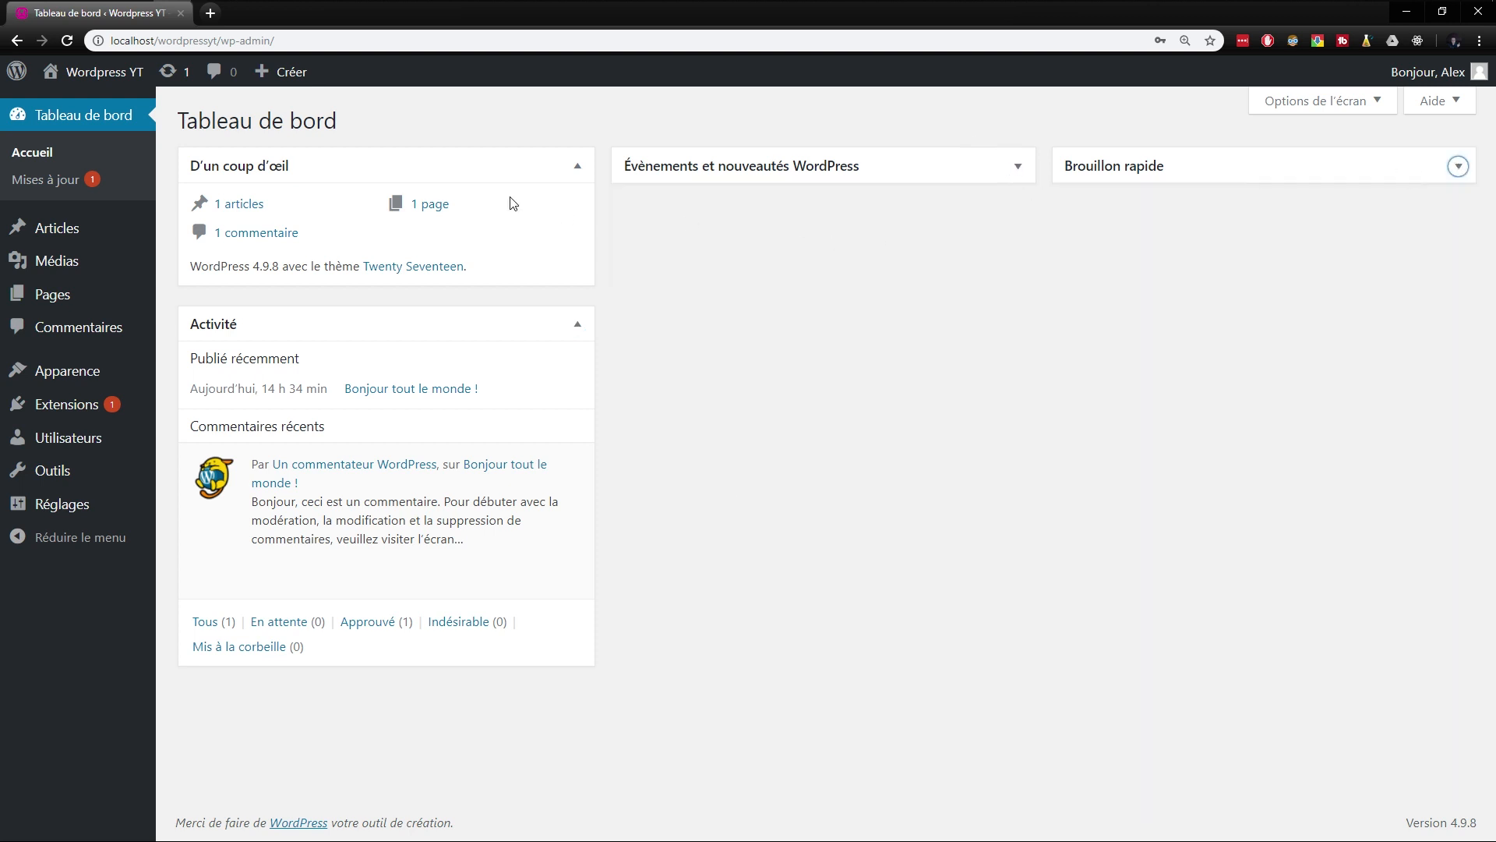
pyautogui.click(577, 326)
pyautogui.moveTo(434, 156)
pyautogui.mouseDown()
pyautogui.moveTo(518, 177)
pyautogui.moveTo(460, 164)
pyautogui.mouseUp()
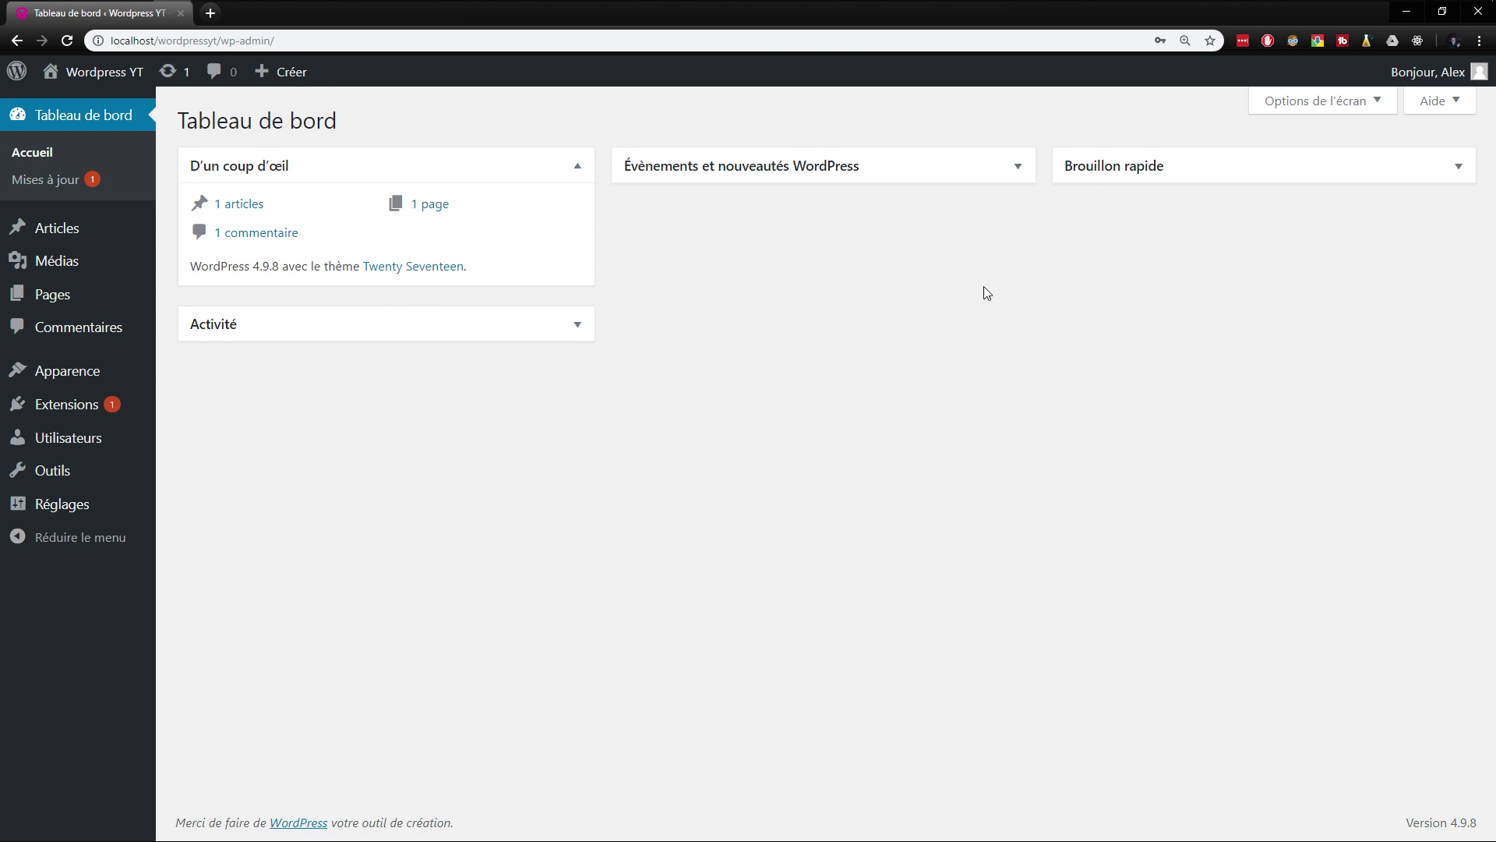
# - Examine which sections can be shown on the dashboard through its screen options, leaving the selection as is
pyautogui.click(1373, 104)
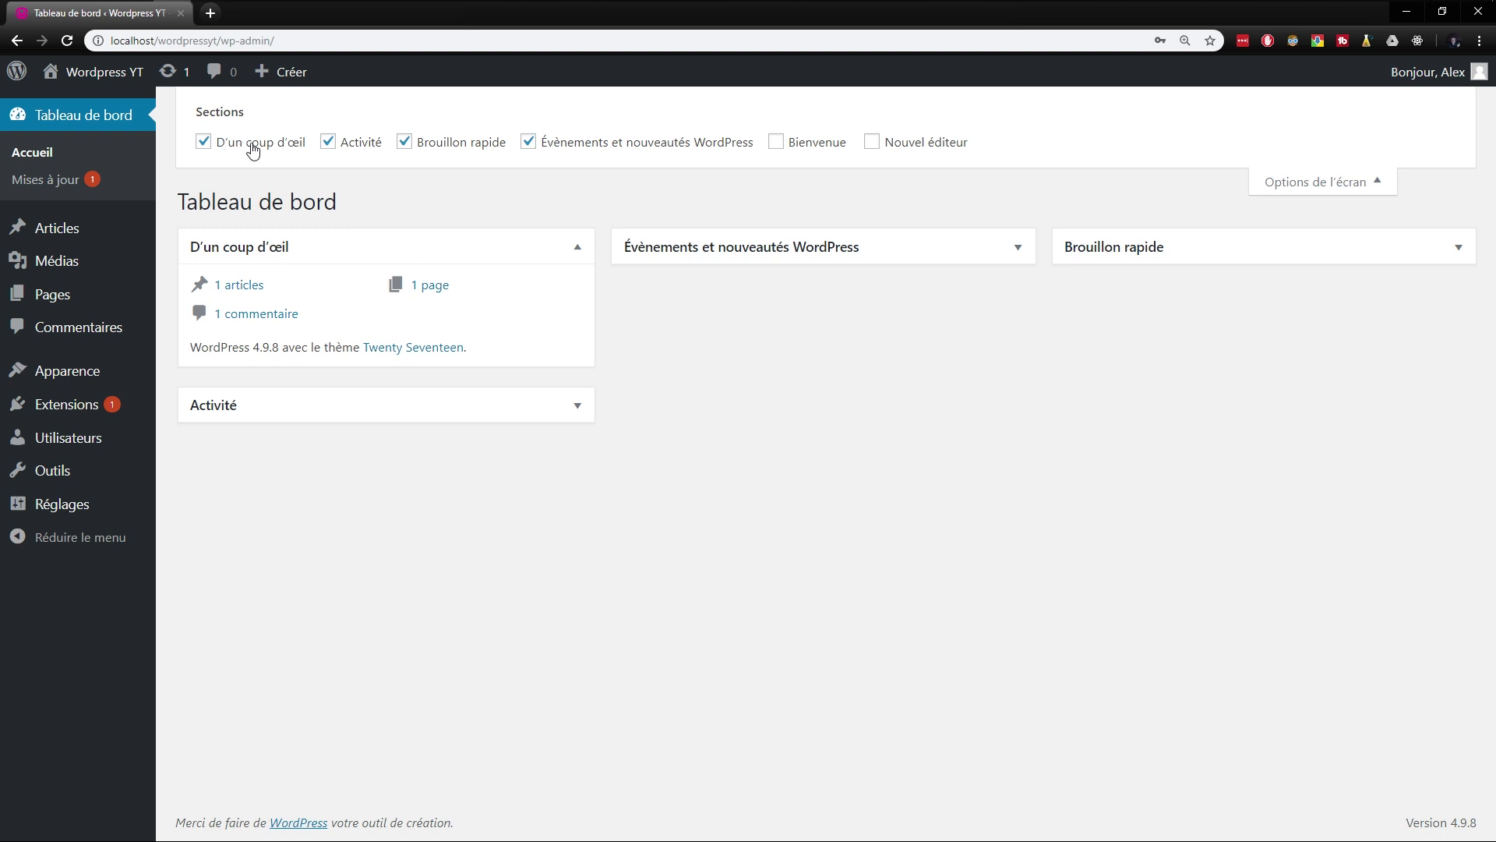
pyautogui.click(1316, 184)
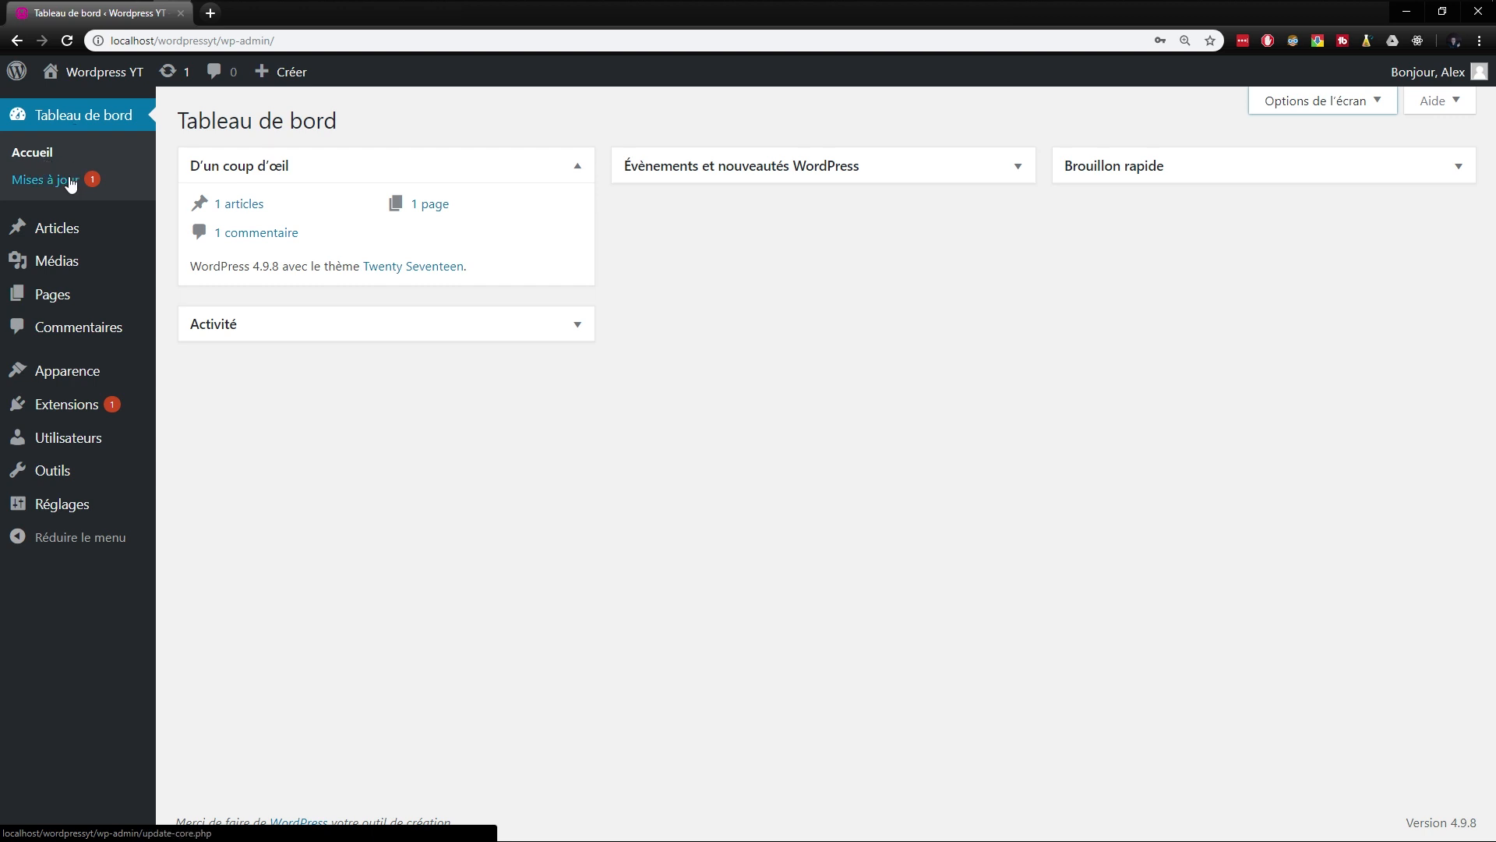
# - Select all extensions on the WordPress updates page and update them, including Akismet Anti-Spam
pyautogui.click(64, 181)
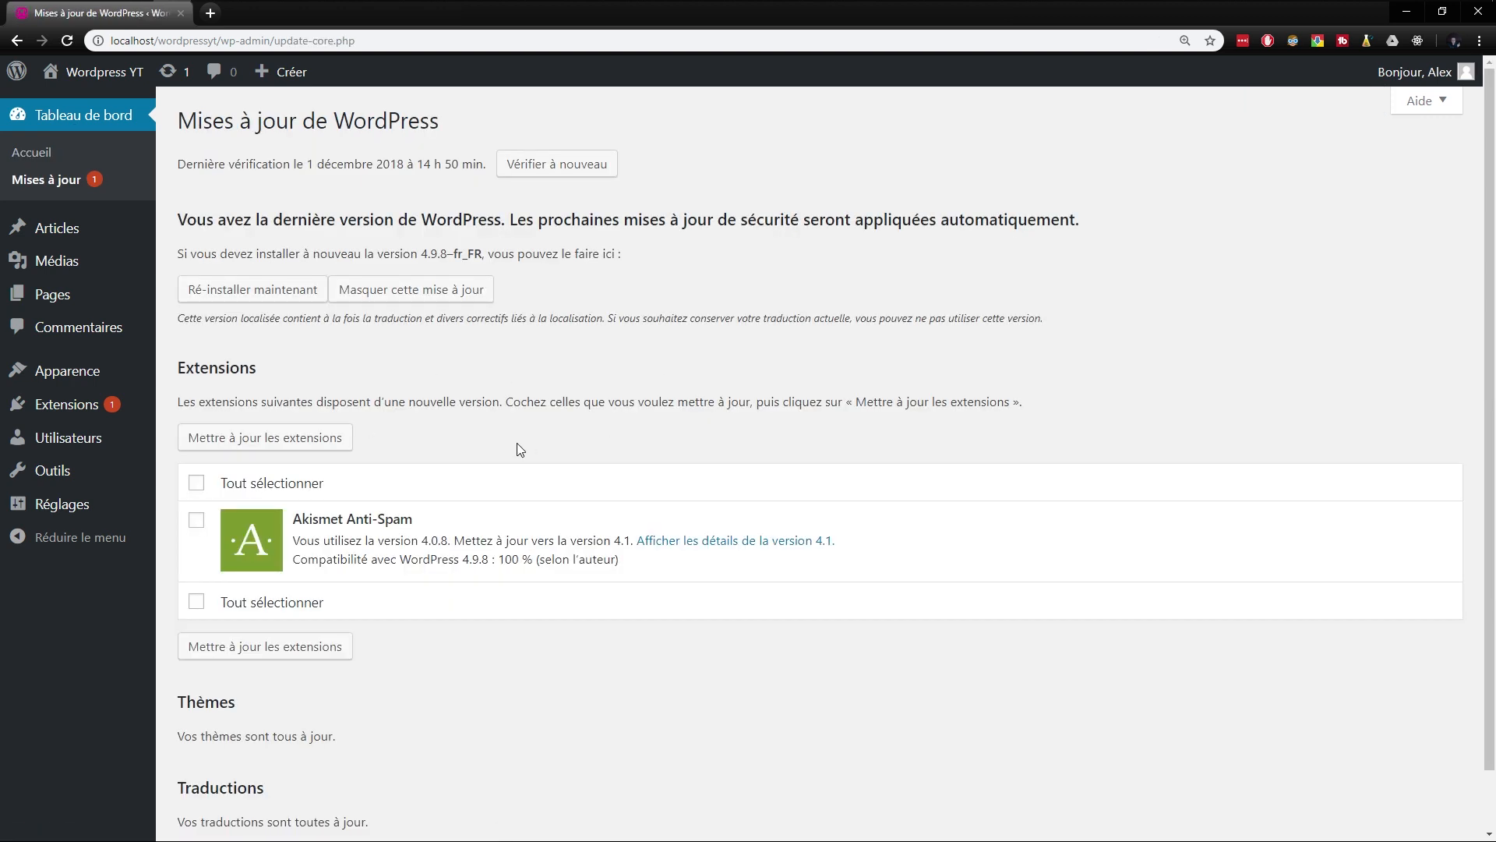
pyautogui.click(197, 484)
pyautogui.scroll(-1, 203, 487)
pyautogui.click(290, 369)
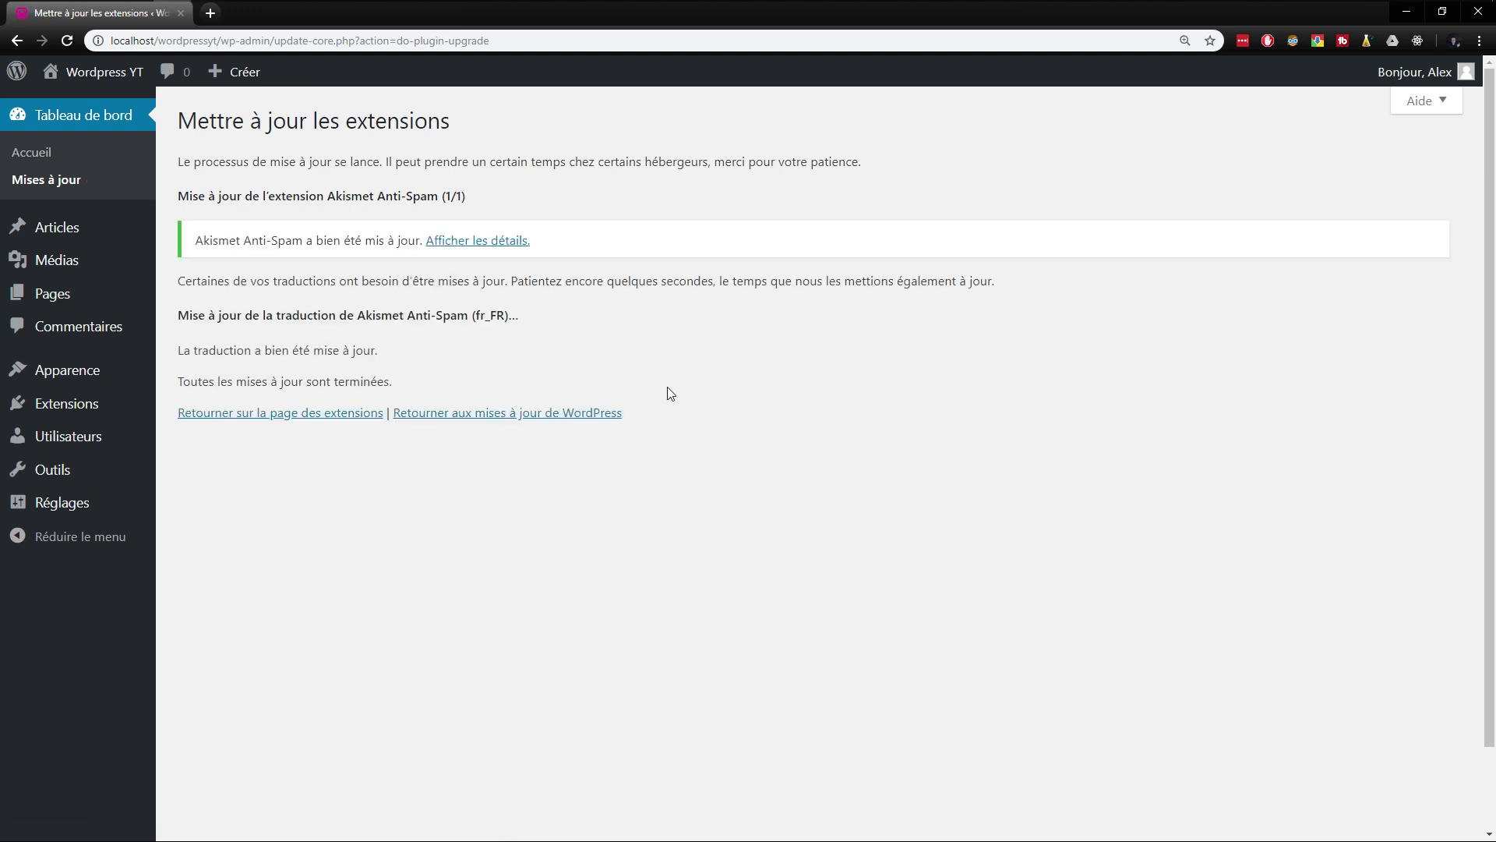
# - Open the installed extensions, read the Hello Dolly description and delete that extension
pyautogui.moveTo(102, 413)
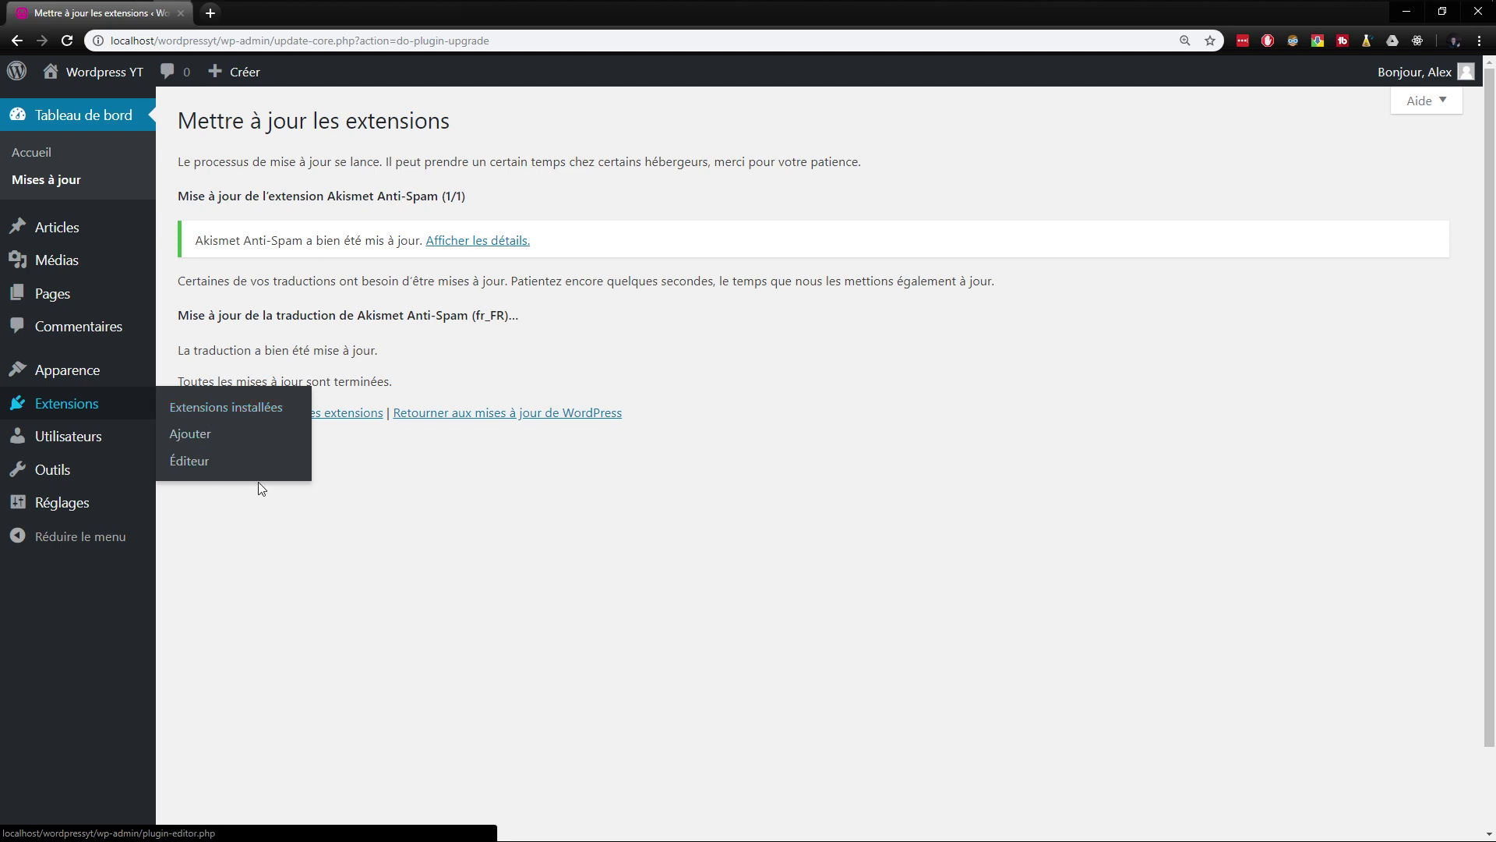
pyautogui.click(212, 421)
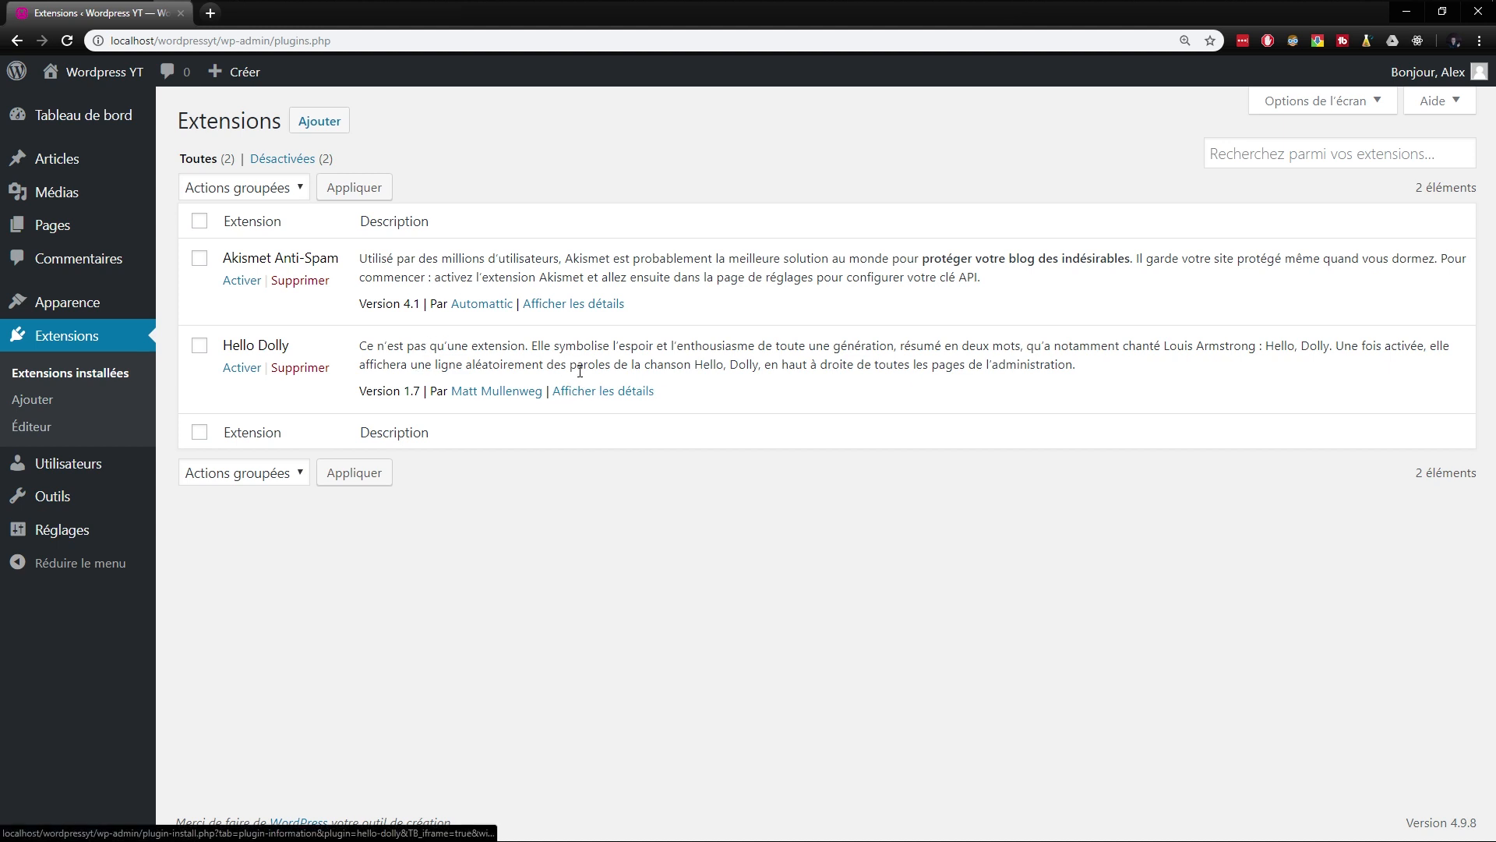
pyautogui.moveTo(1142, 376); pyautogui.dragTo(369, 340)
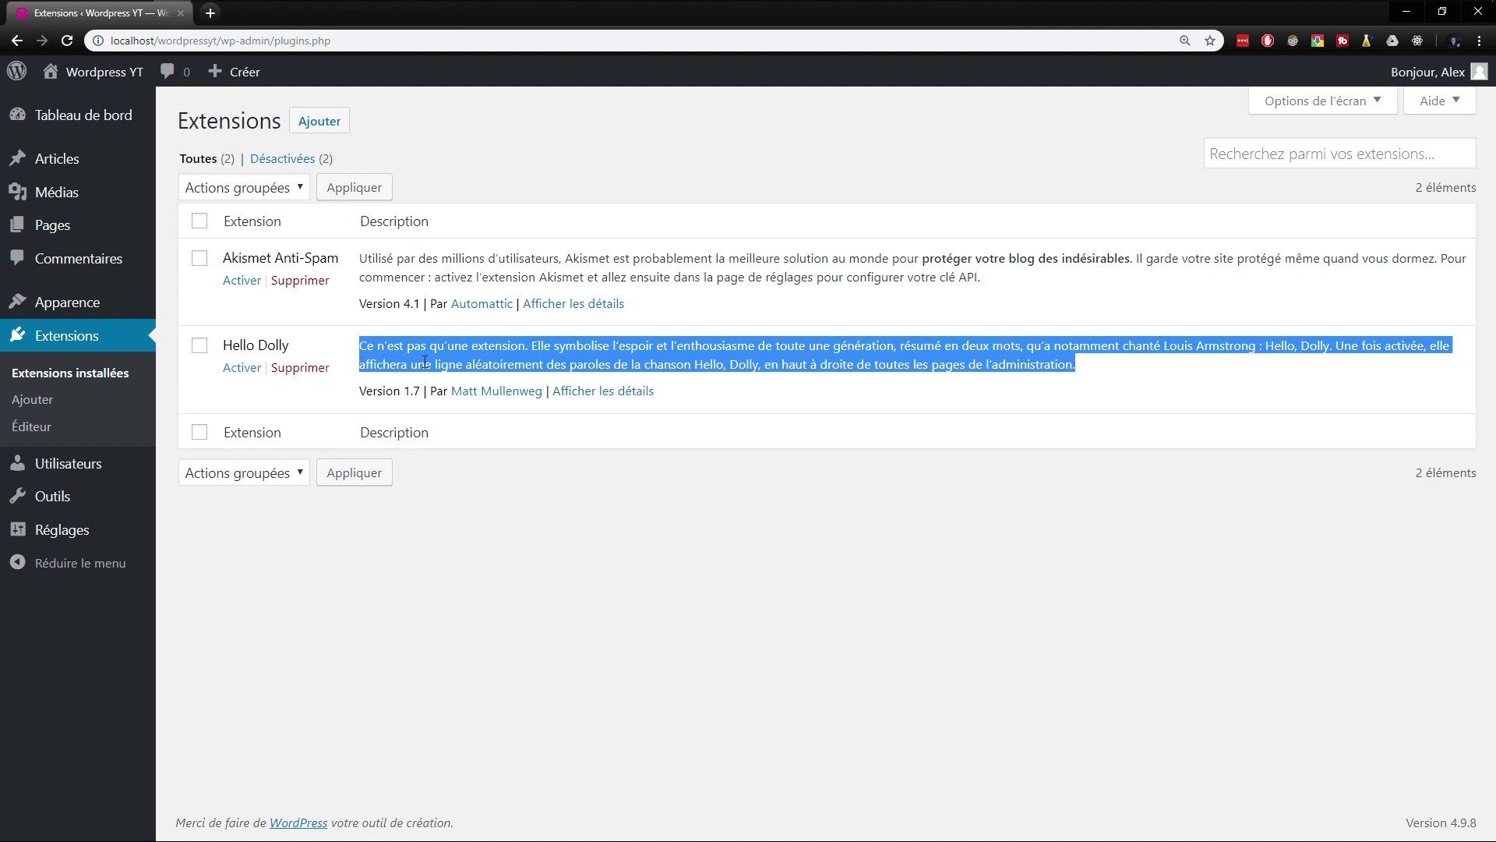
pyautogui.click(324, 374)
pyautogui.click(818, 143)
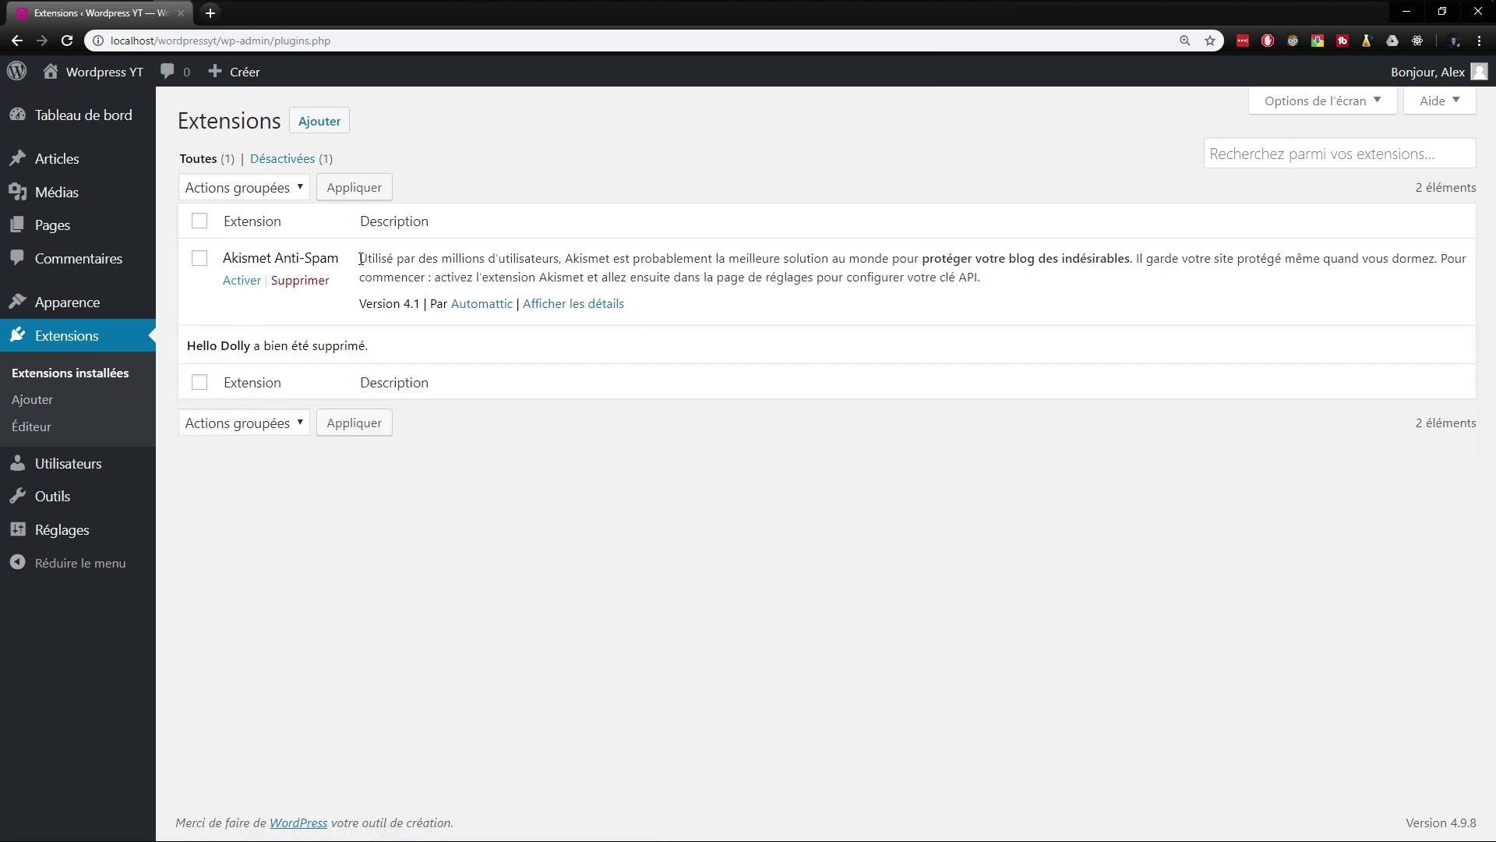
# - Read the Akismet Anti-Spam description and filter the extensions by Désactivées, returning to the Toutes list
pyautogui.moveTo(361, 259); pyautogui.dragTo(1017, 277)
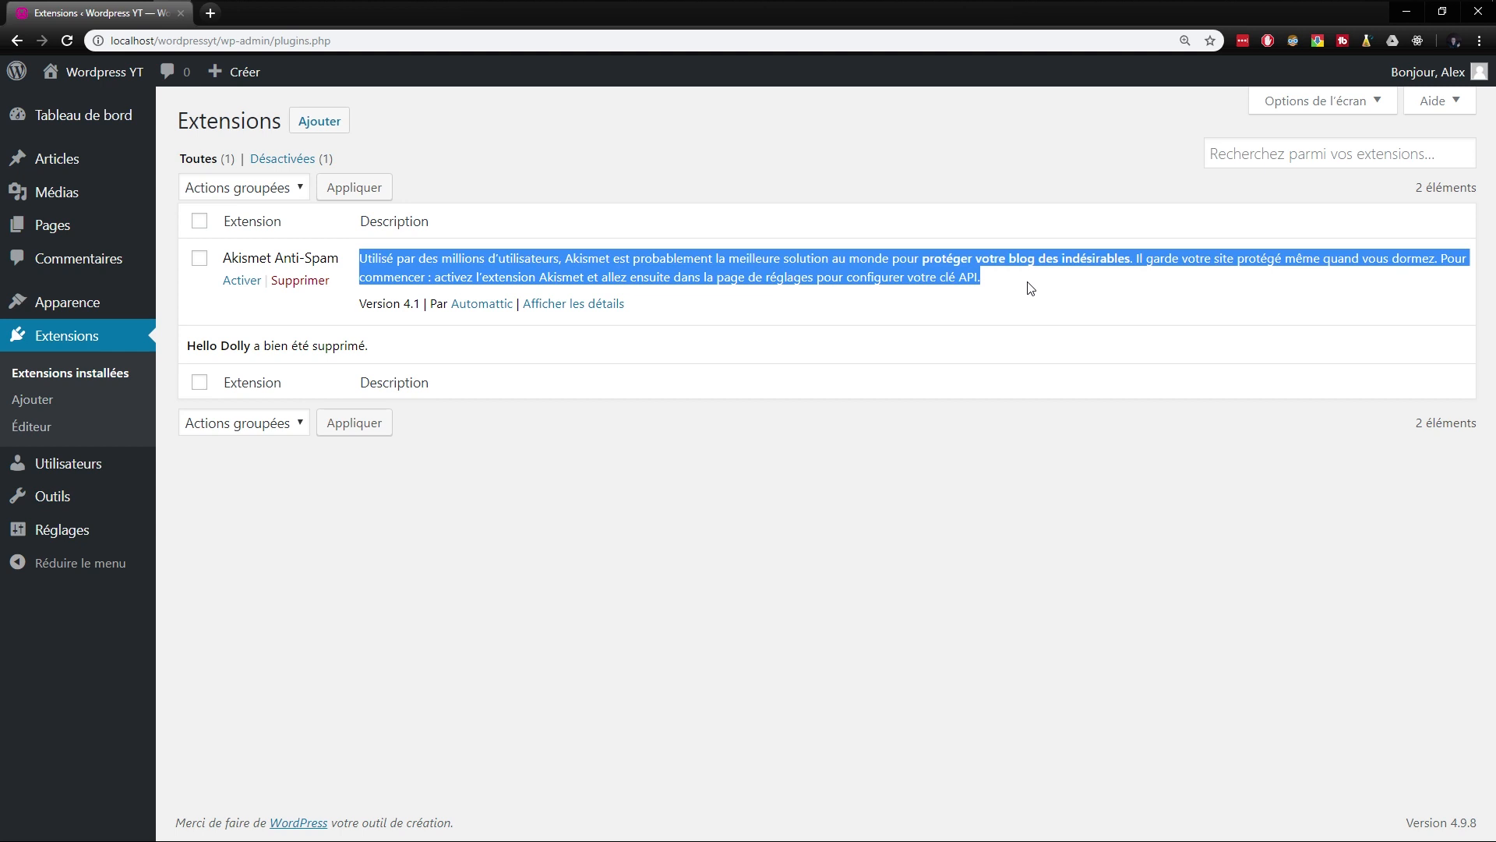
pyautogui.click(1031, 289)
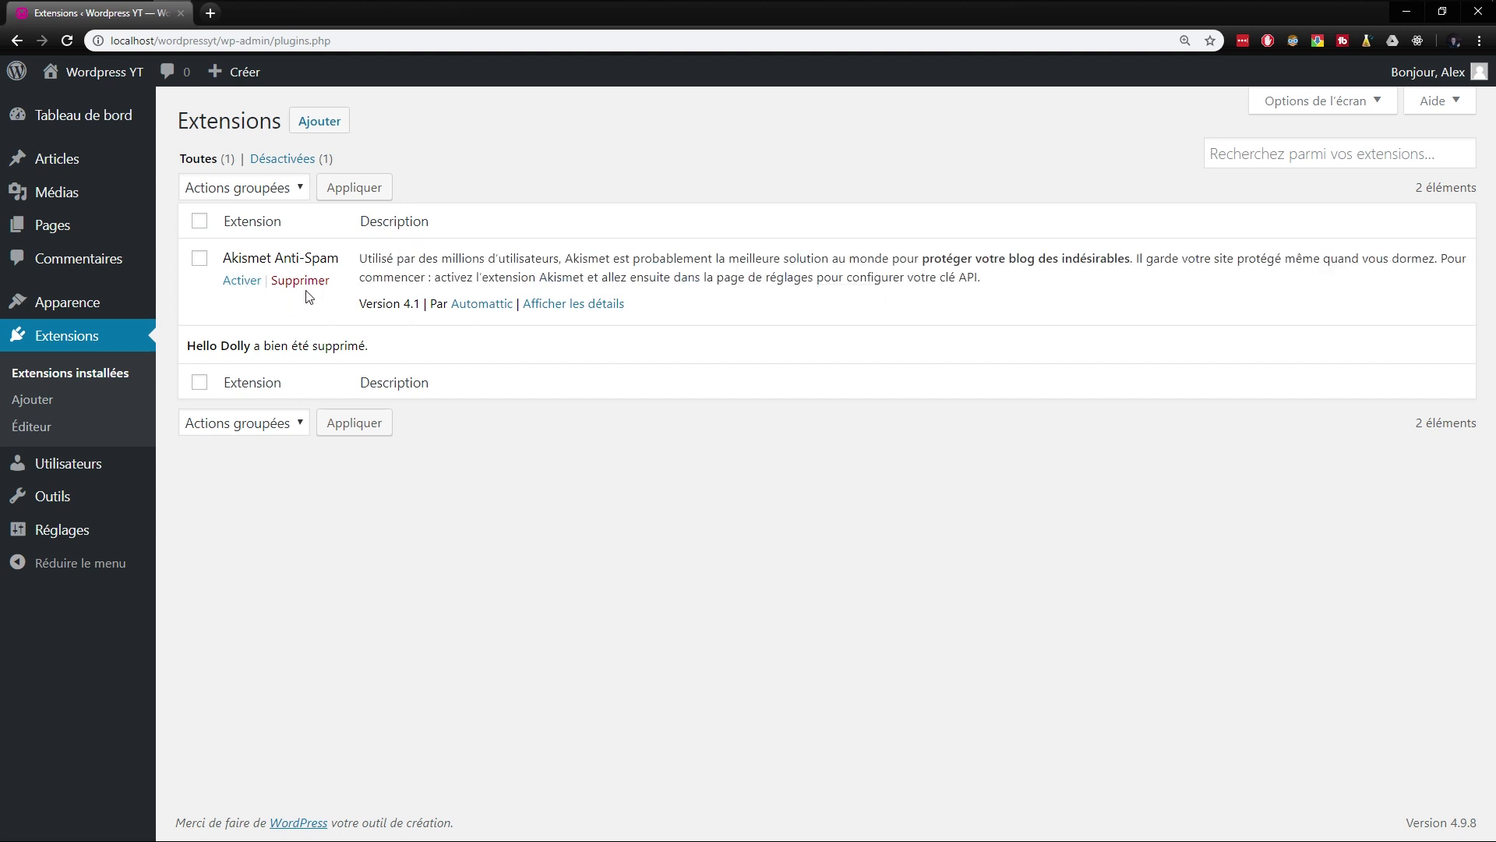
pyautogui.click(287, 160)
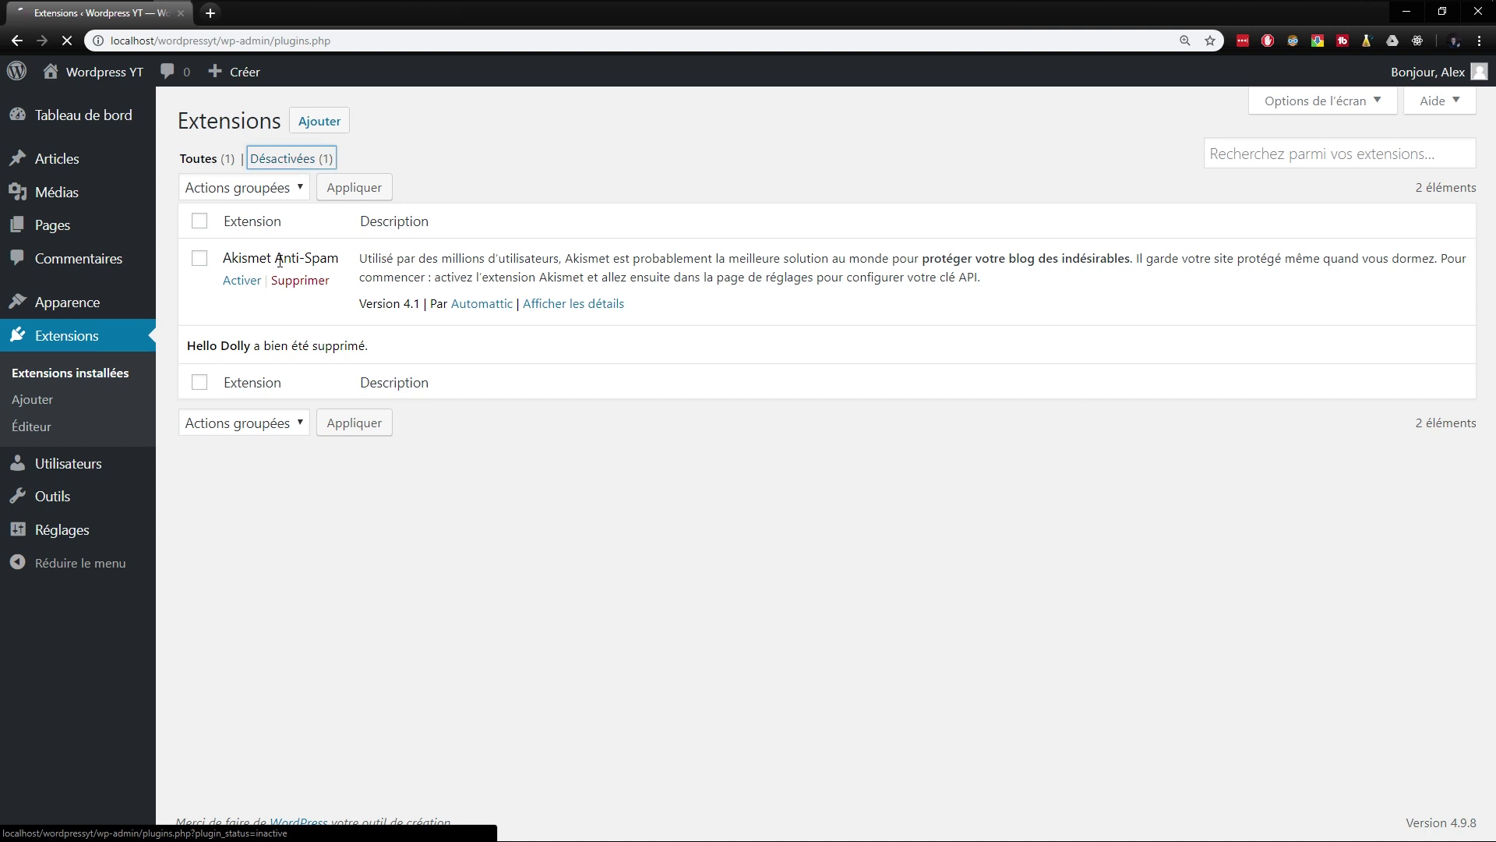
pyautogui.click(199, 159)
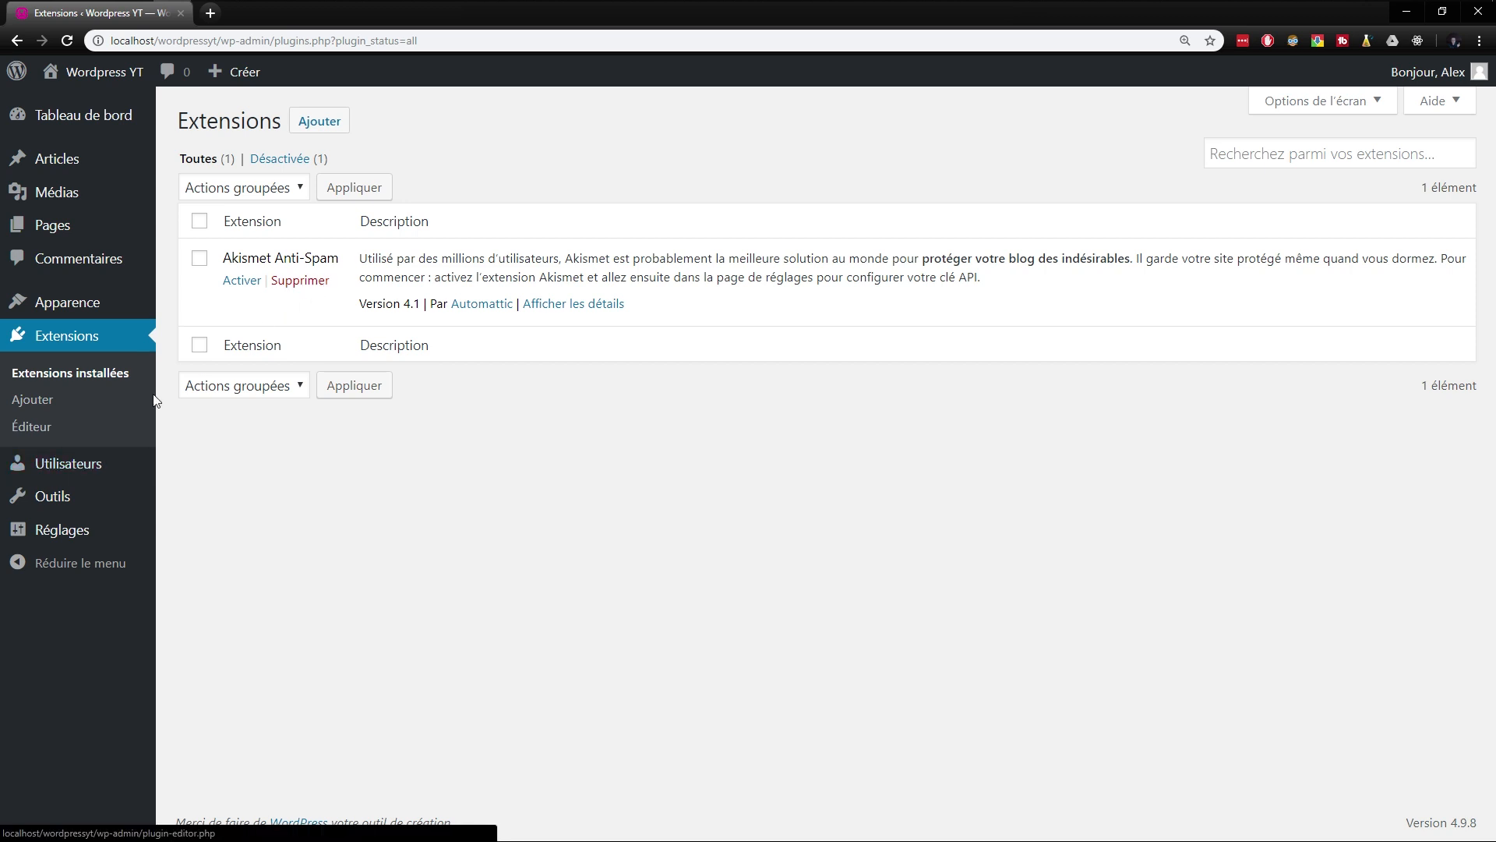
# - Move the sample comment on the "Bonjour tout le monde !" article to the trash
pyautogui.moveTo(70, 302)
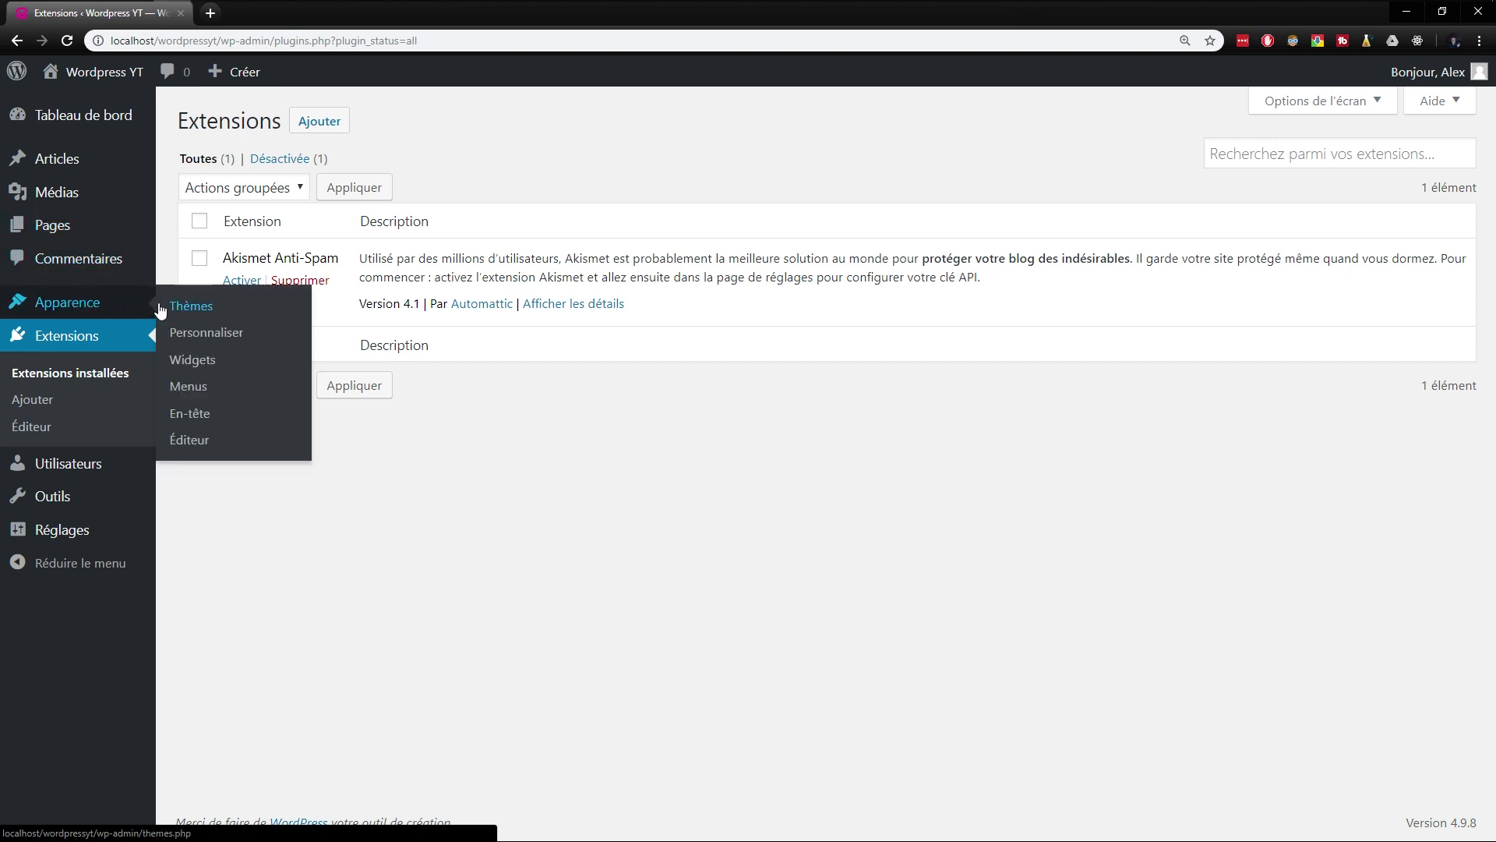
pyautogui.click(63, 268)
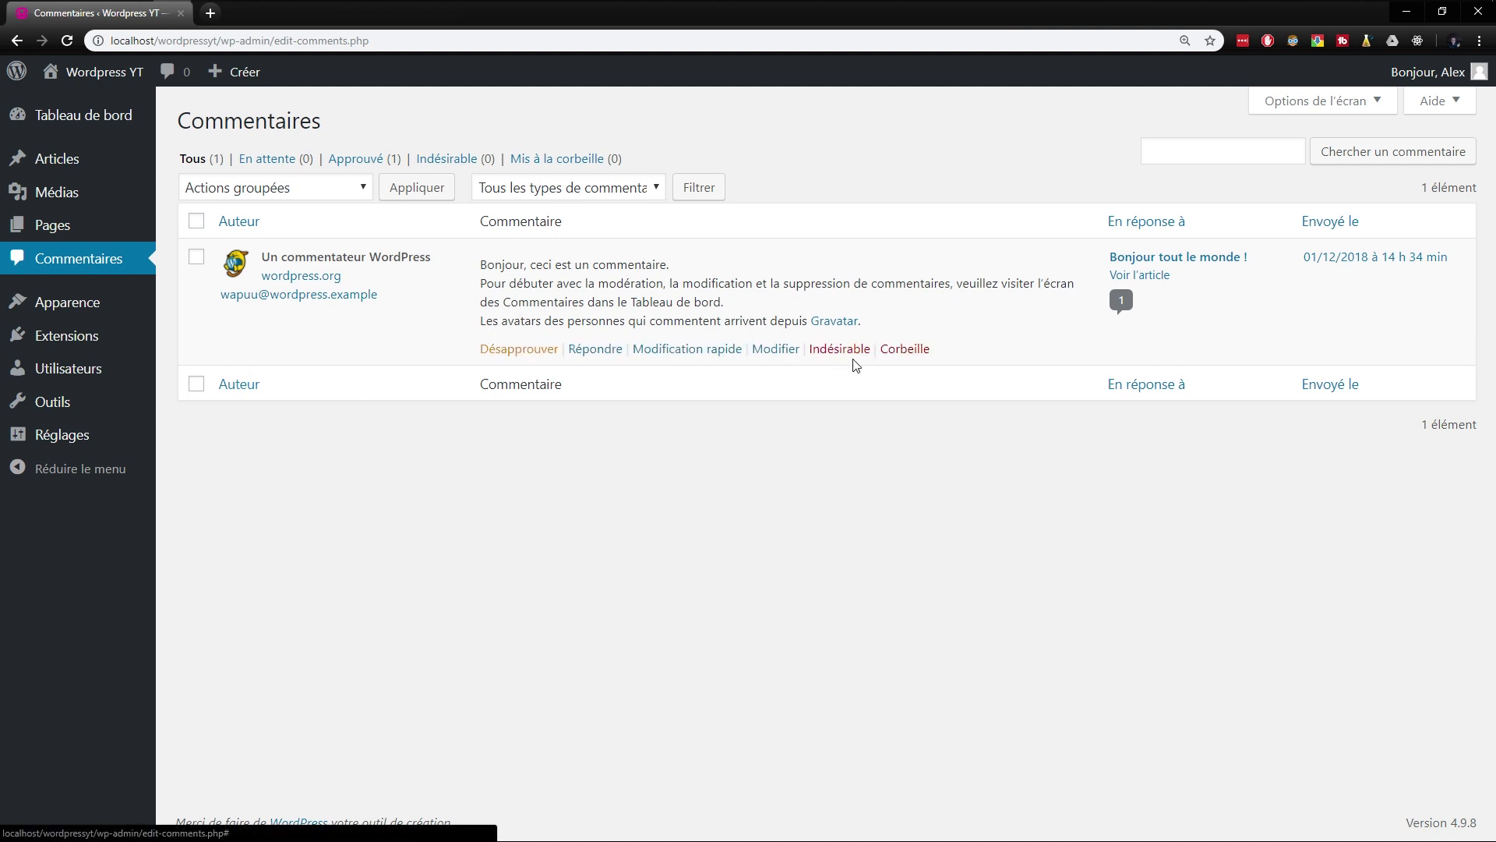
pyautogui.click(888, 350)
# - View the published "Page d'exemple" from the pages list in a separate tab, look through it and close it
pyautogui.moveTo(73, 232)
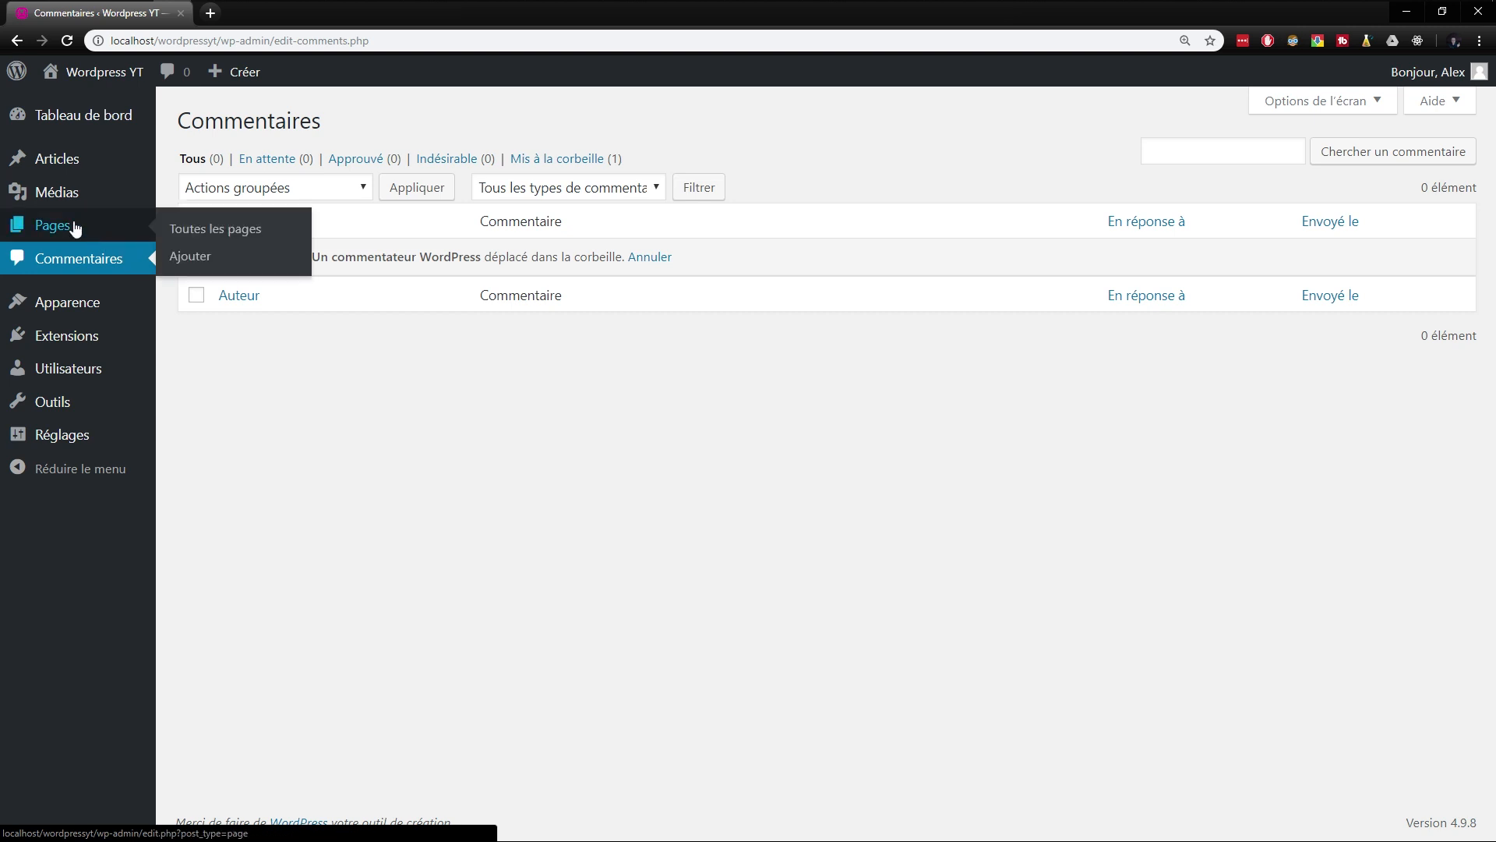
pyautogui.click(187, 236)
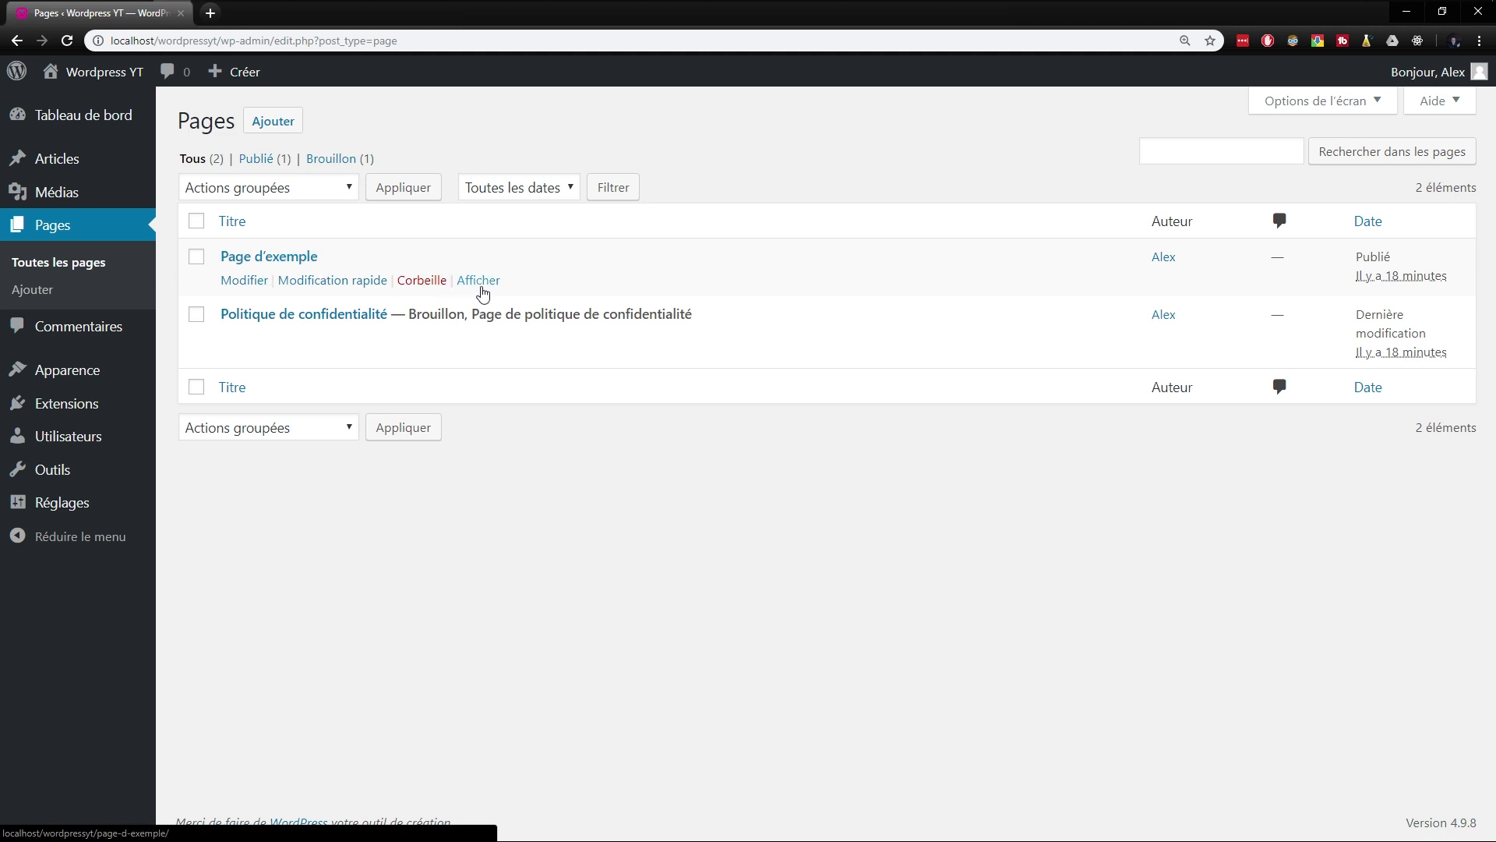
pyautogui.middleClick(477, 282)
pyautogui.click(268, 12)
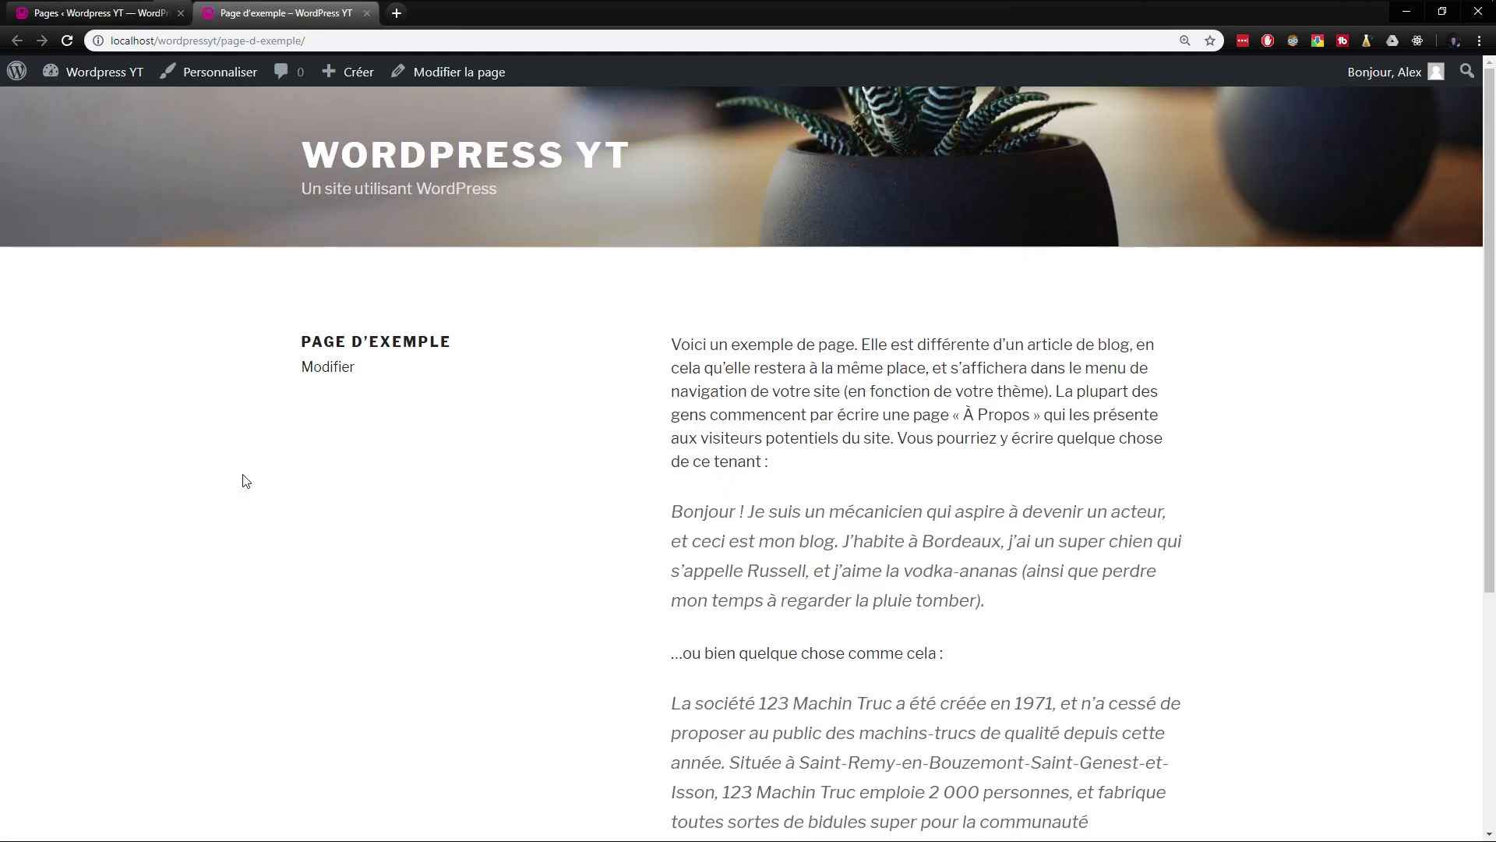
pyautogui.scroll(-5, 336, 475)
pyautogui.scroll(5, 425, 553)
pyautogui.middleClick(261, 23)
# - View the published article "Bonjour tout le monde !" in a separate tab, close it and open the article categories
pyautogui.moveTo(80, 162)
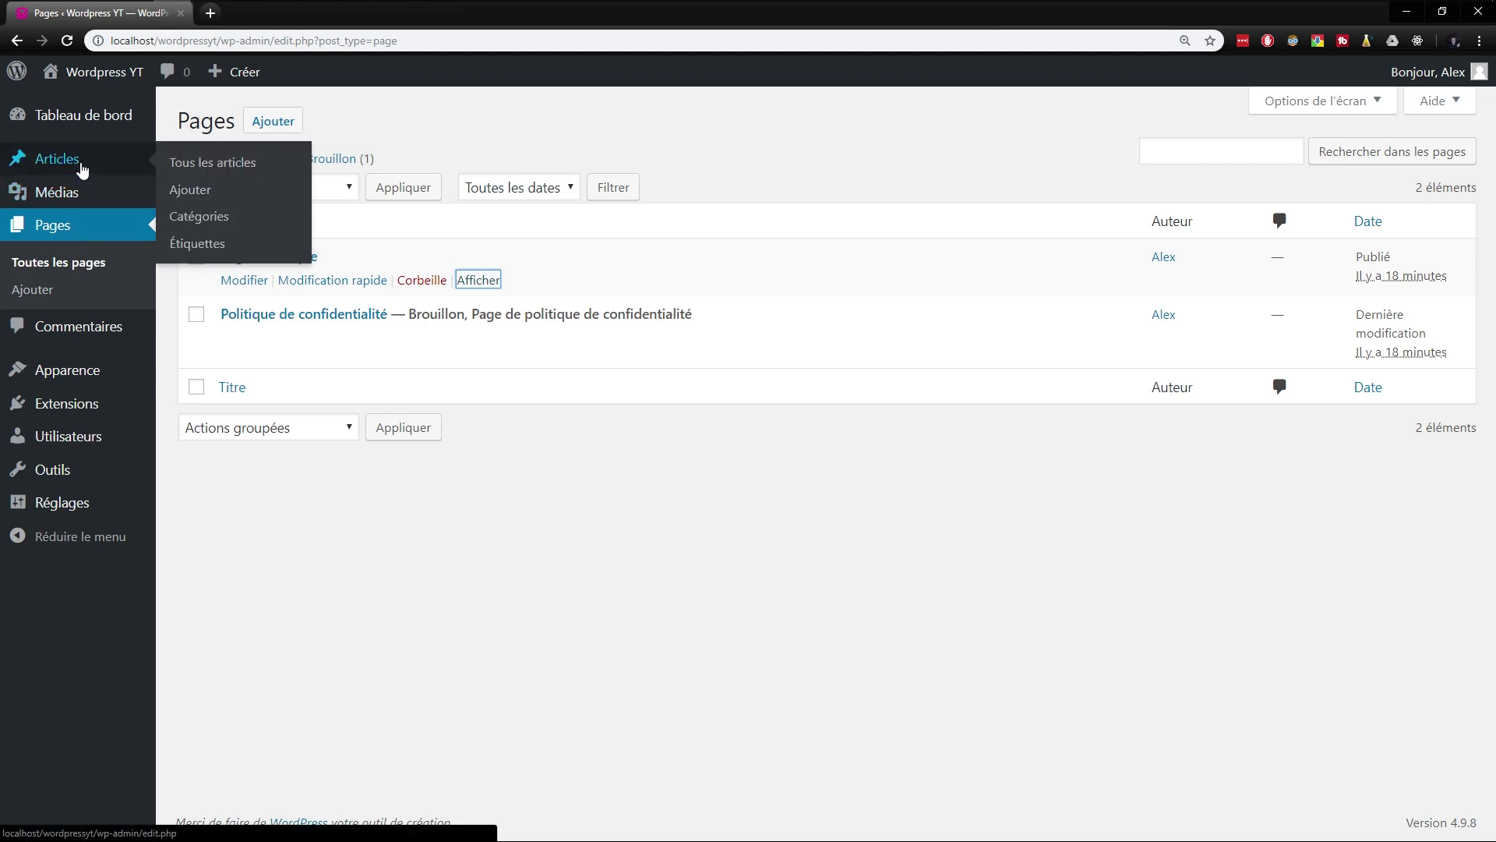
pyautogui.click(230, 175)
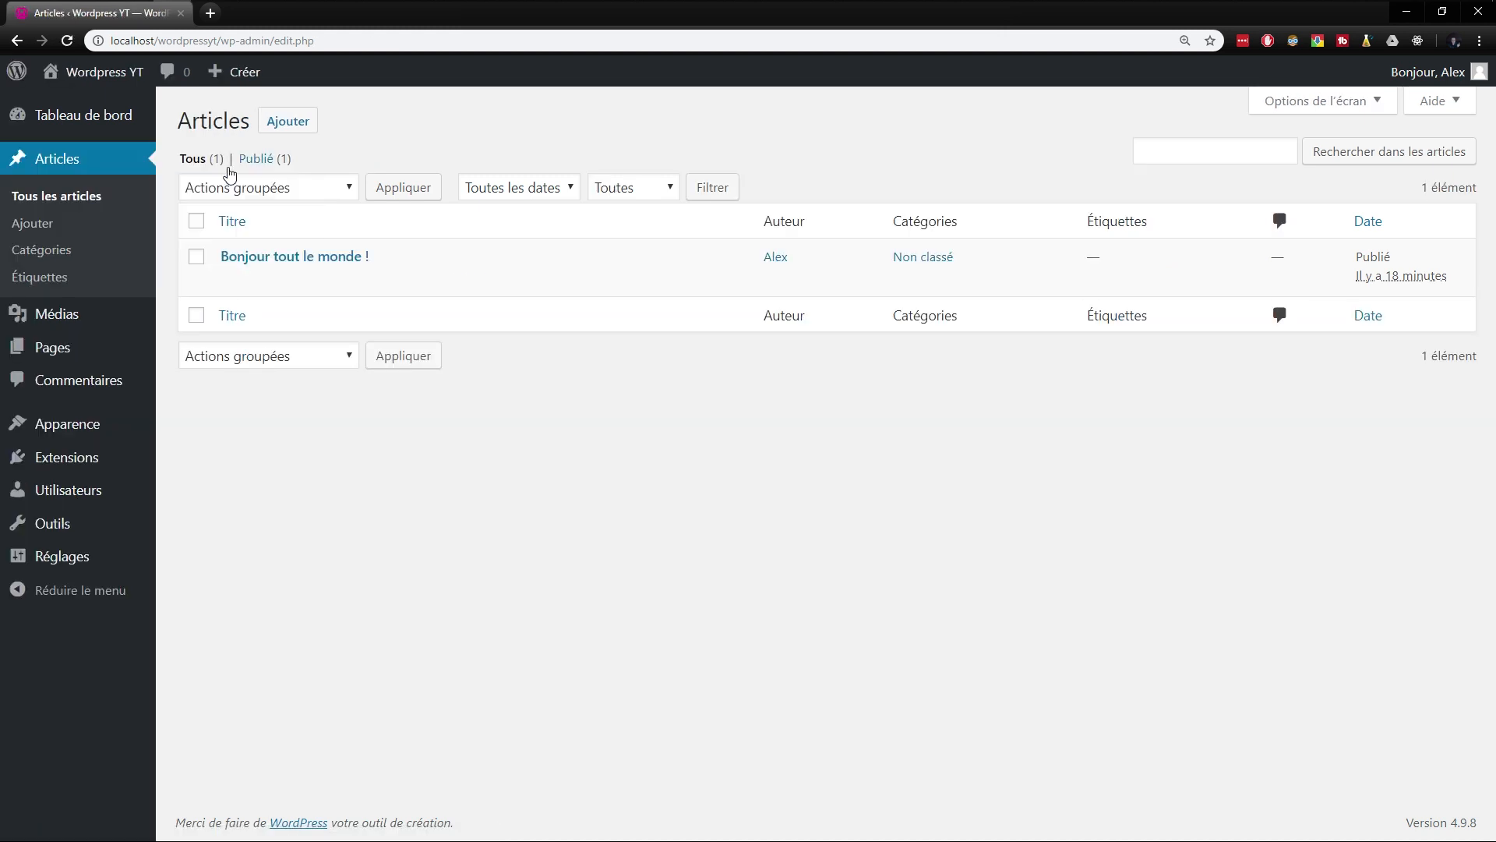
pyautogui.middleClick(477, 277)
pyautogui.click(254, 11)
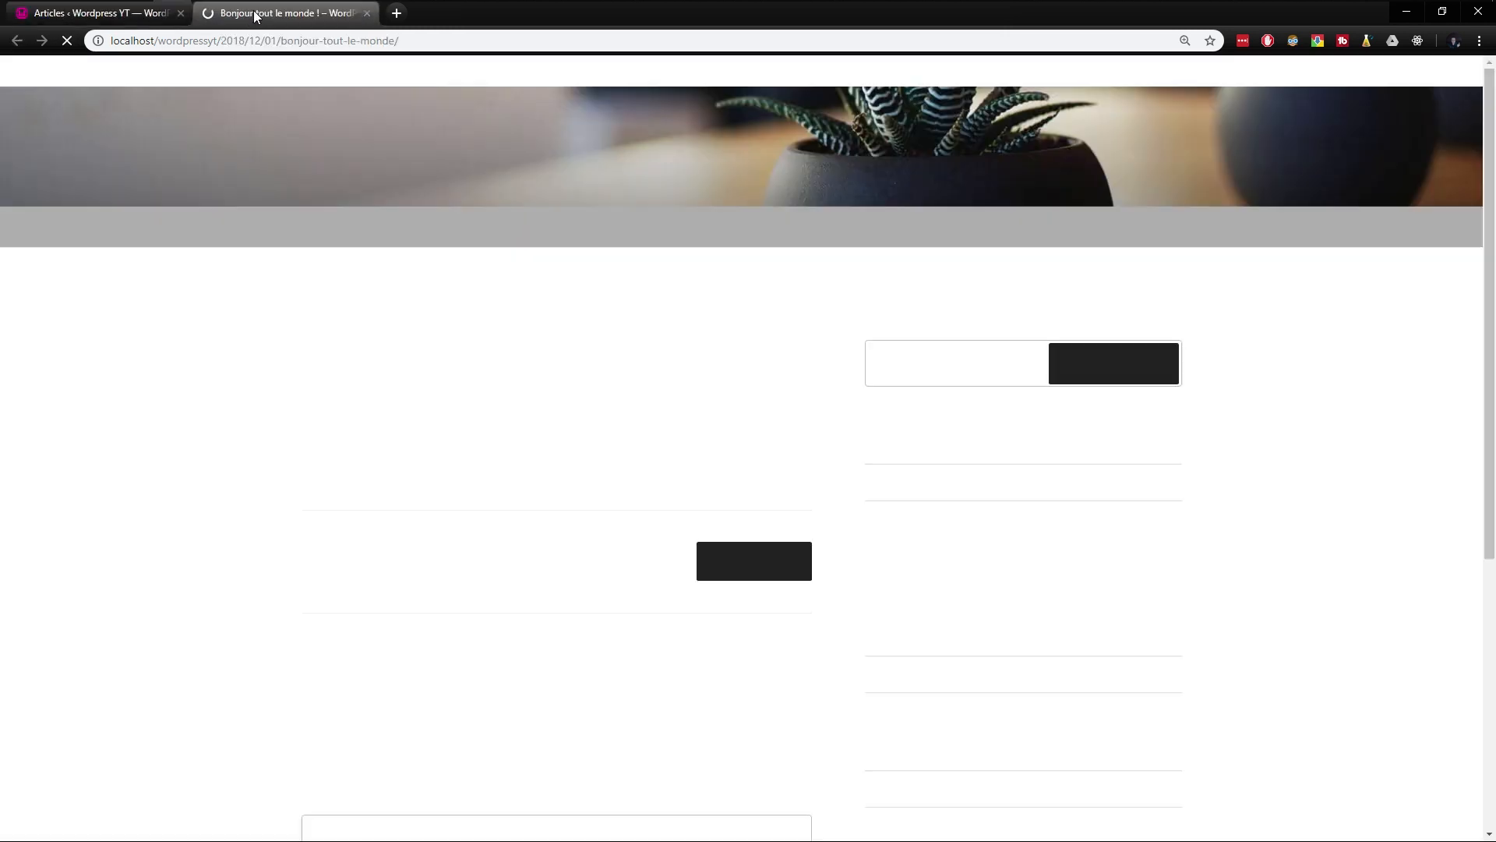
pyautogui.hotkey('ctrl', 'w')
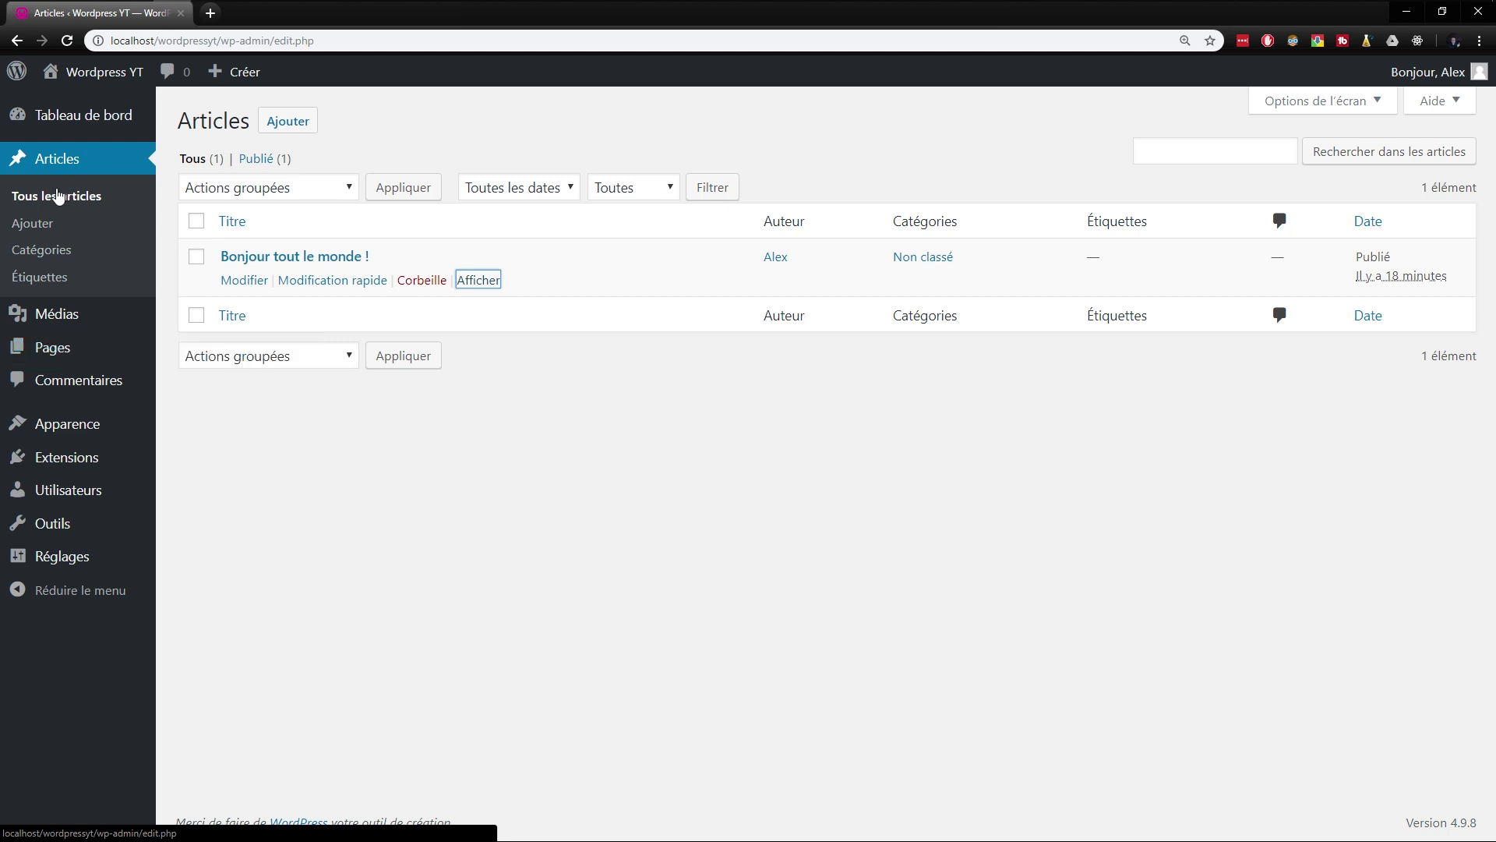
pyautogui.click(42, 249)
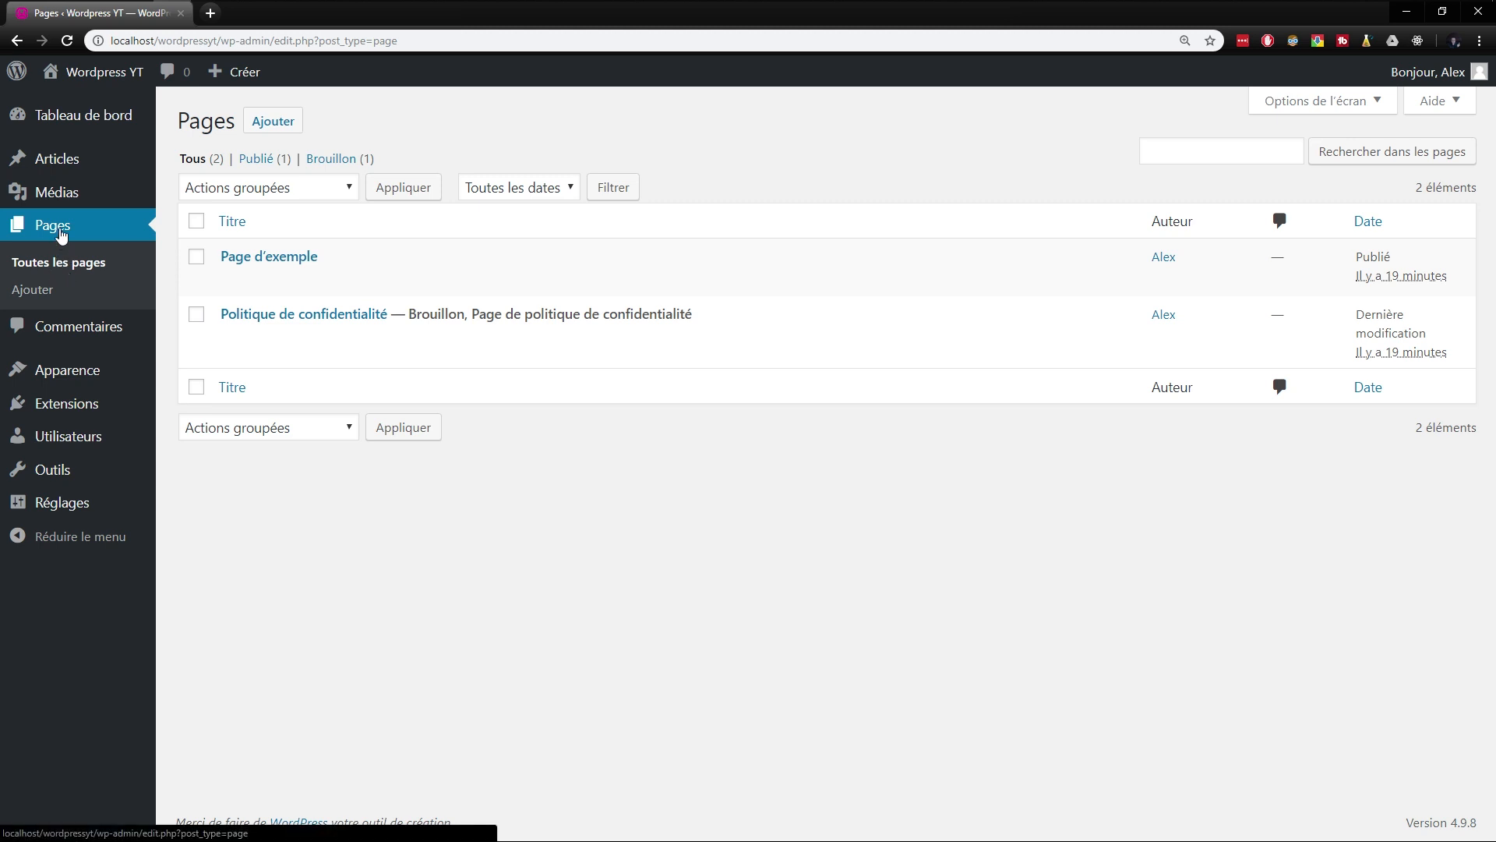
# - Open "Page d'exemple" in the page editor and examine its content in both visual and text modes
pyautogui.click(62, 263)
pyautogui.moveTo(70, 163)
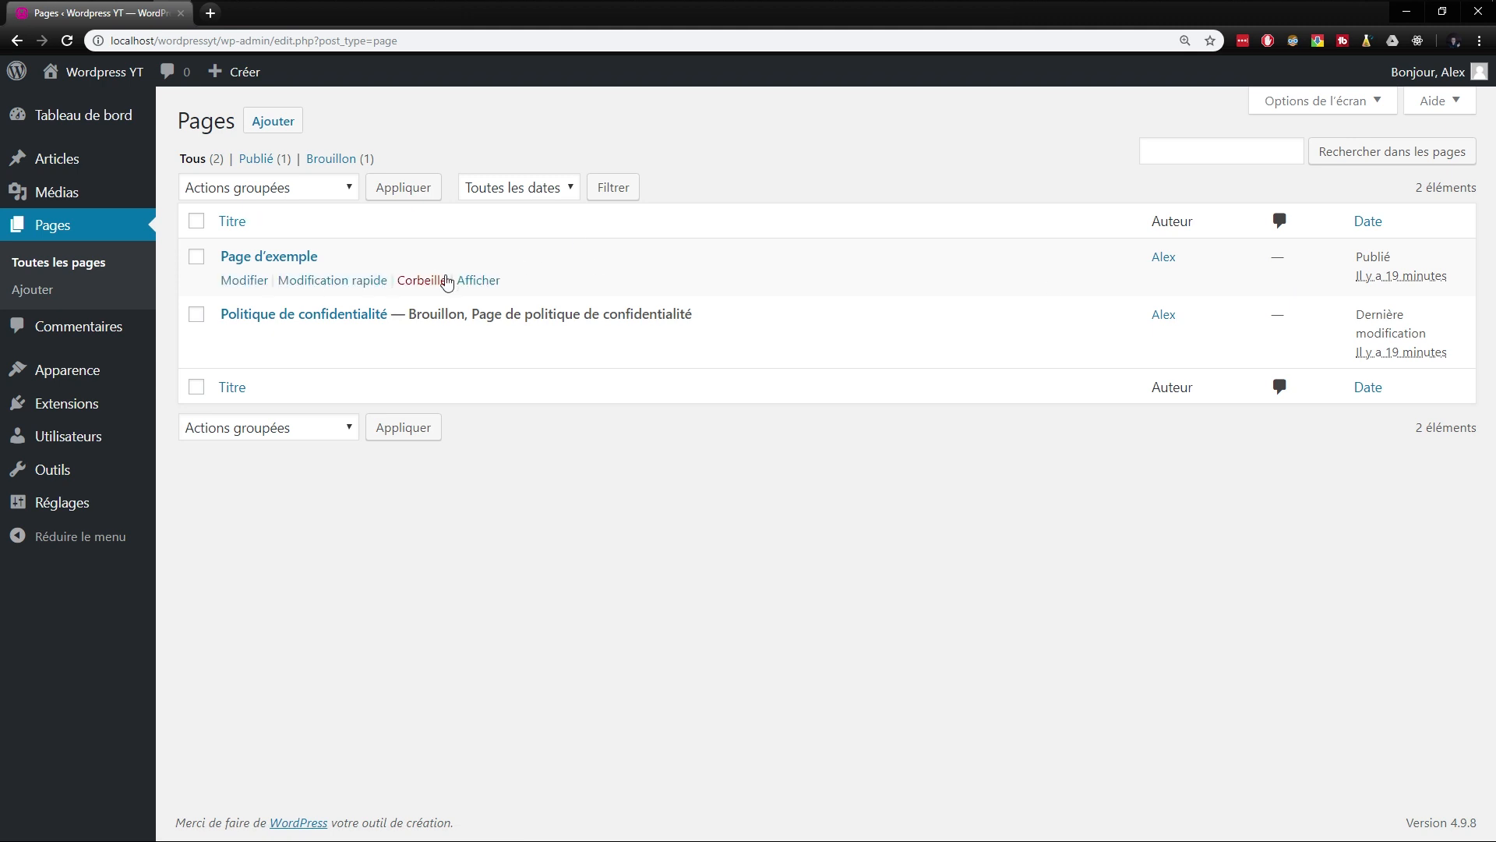
pyautogui.click(242, 281)
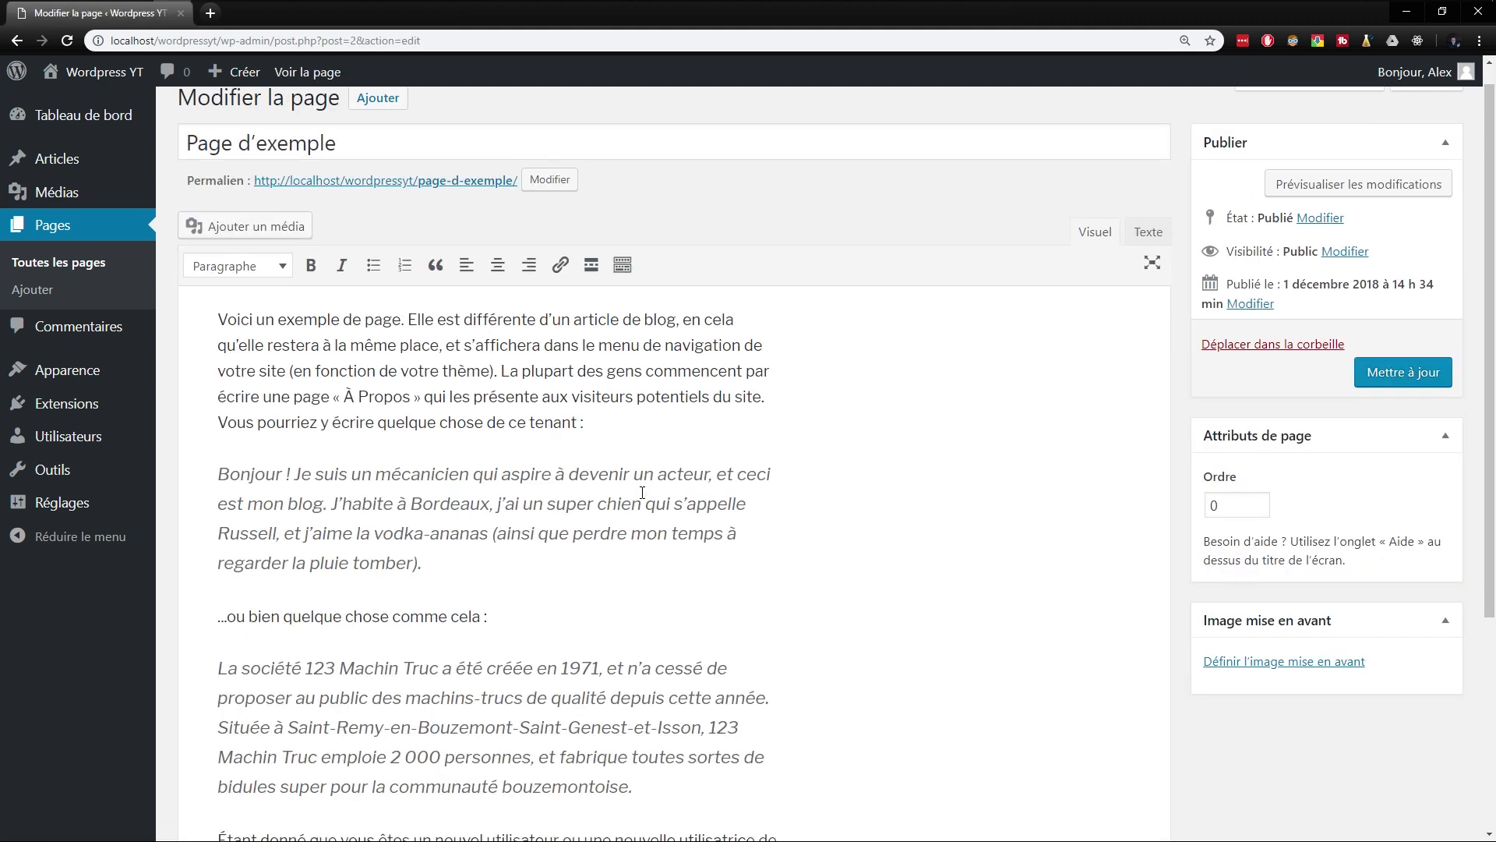
pyautogui.scroll(-4, 737, 475)
pyautogui.scroll(5, 789, 505)
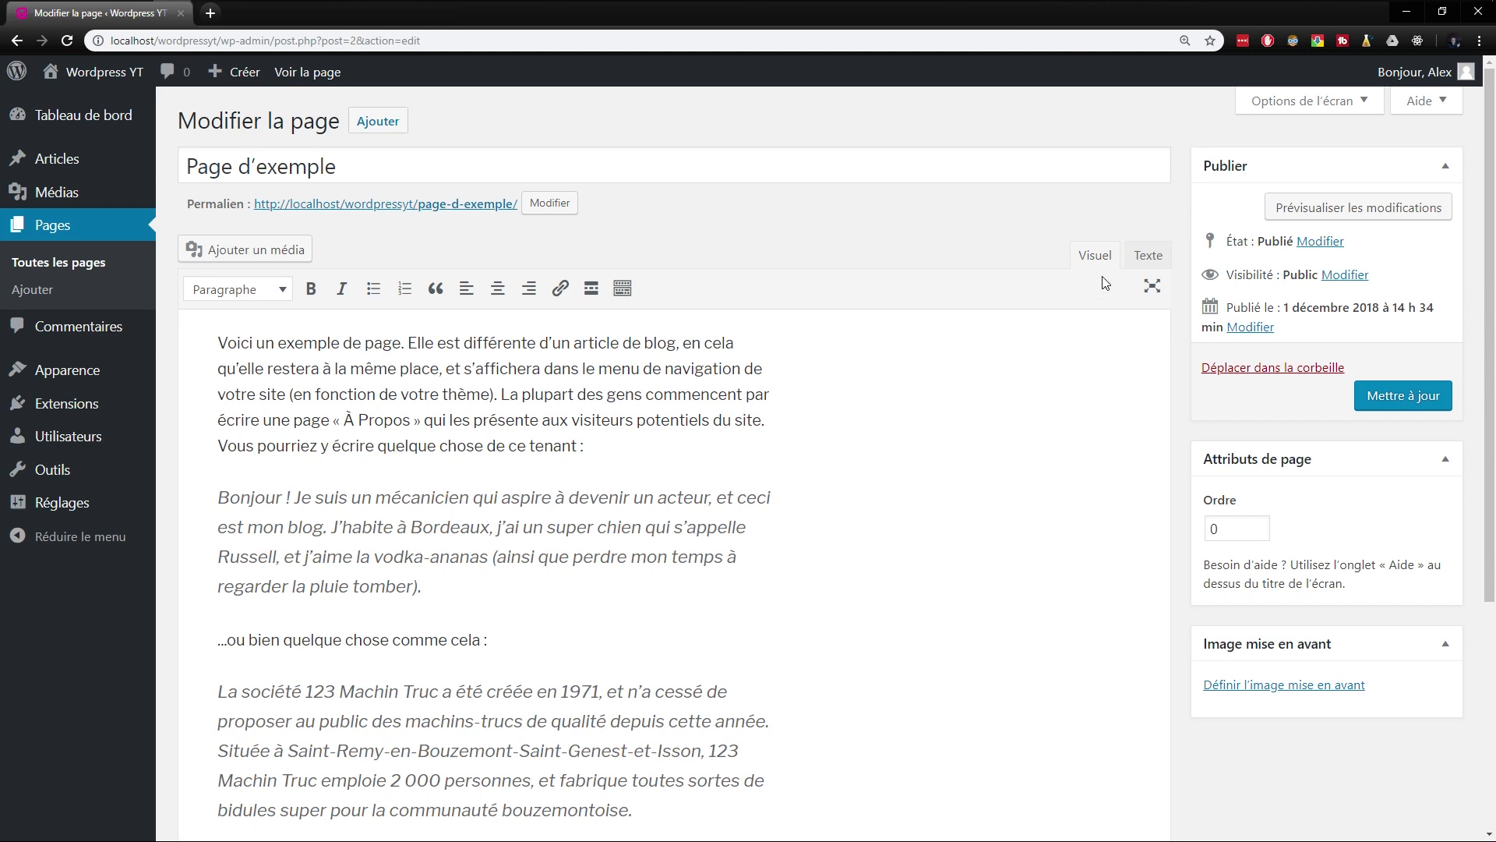
pyautogui.click(1148, 255)
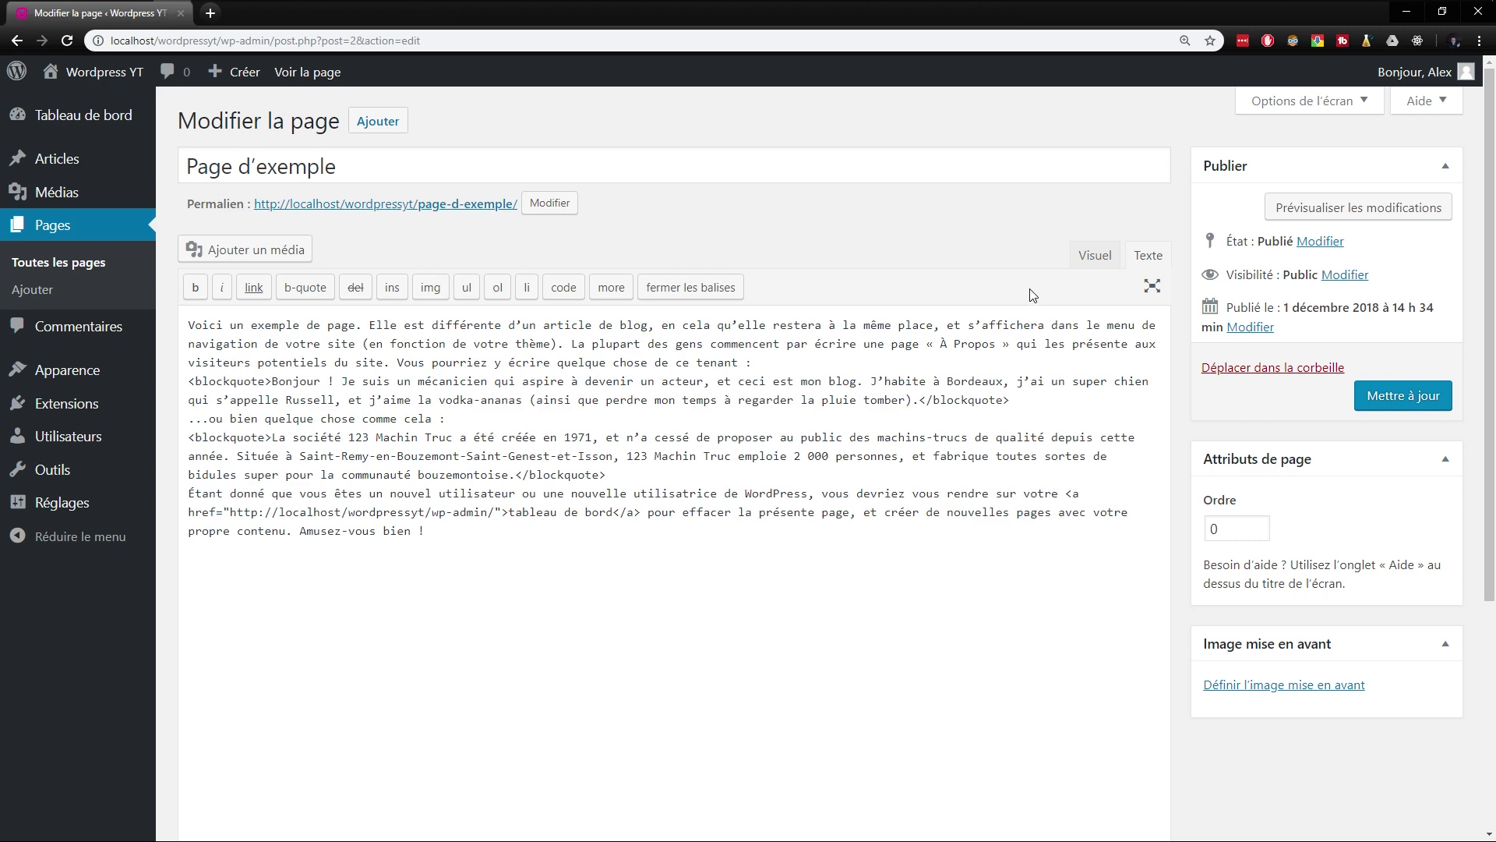
pyautogui.click(1095, 256)
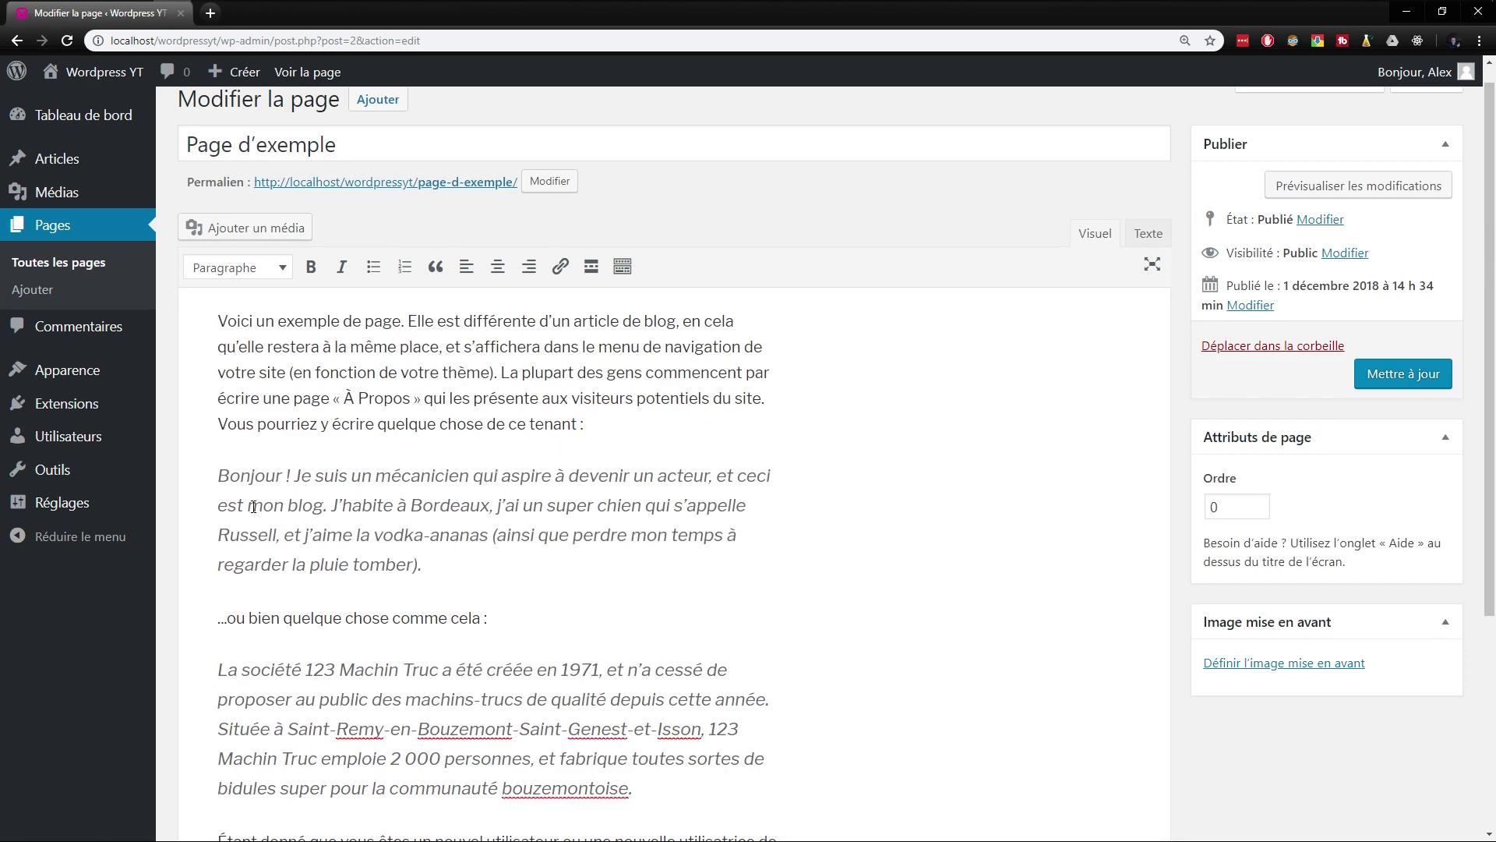
# - Disable the visual editor for writing in the administrator account's profile and save the profile
pyautogui.moveTo(90, 452)
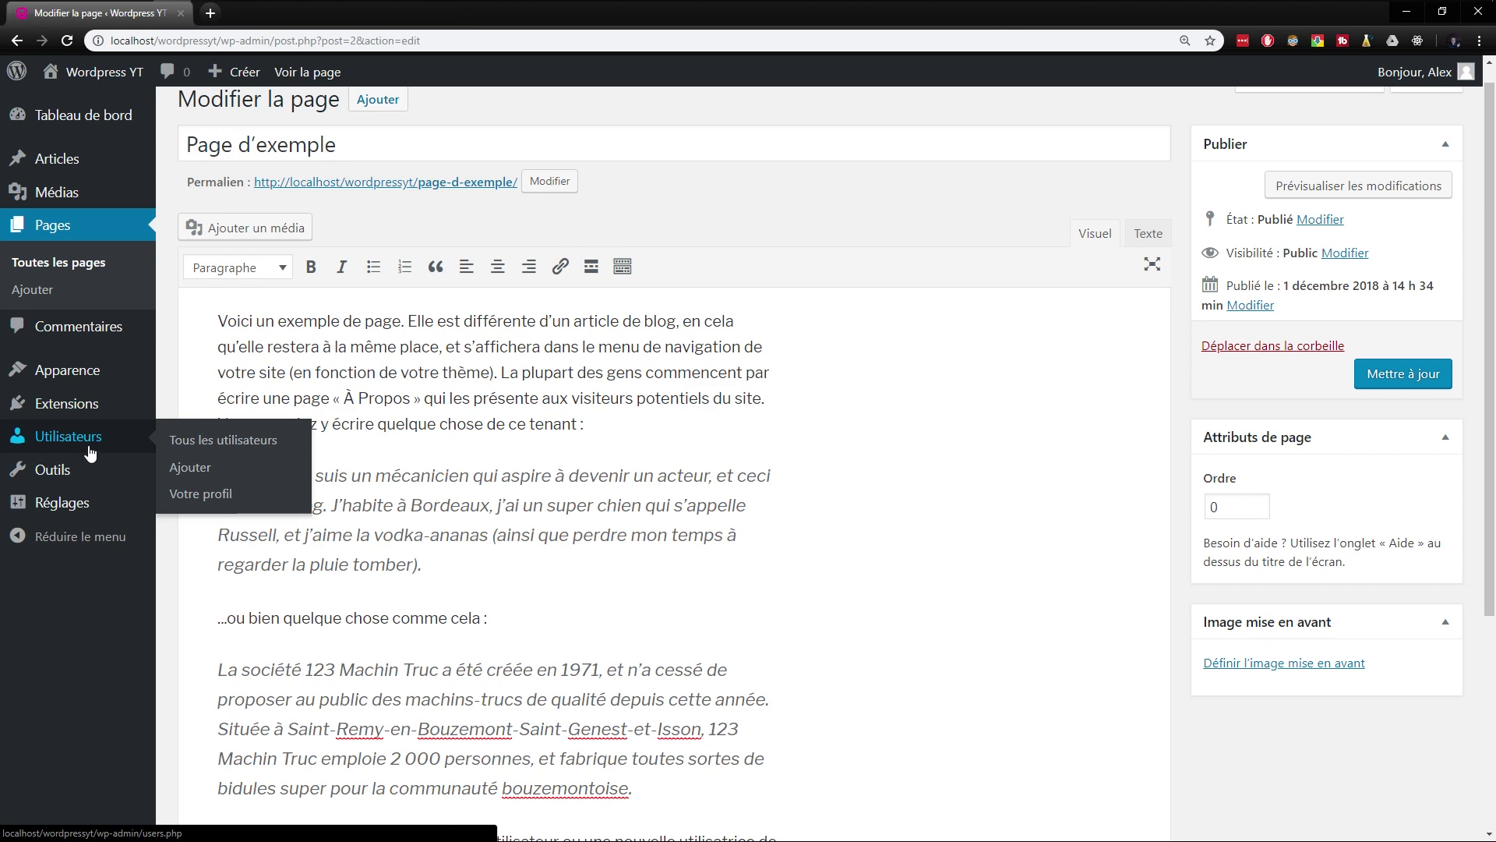
pyautogui.click(187, 441)
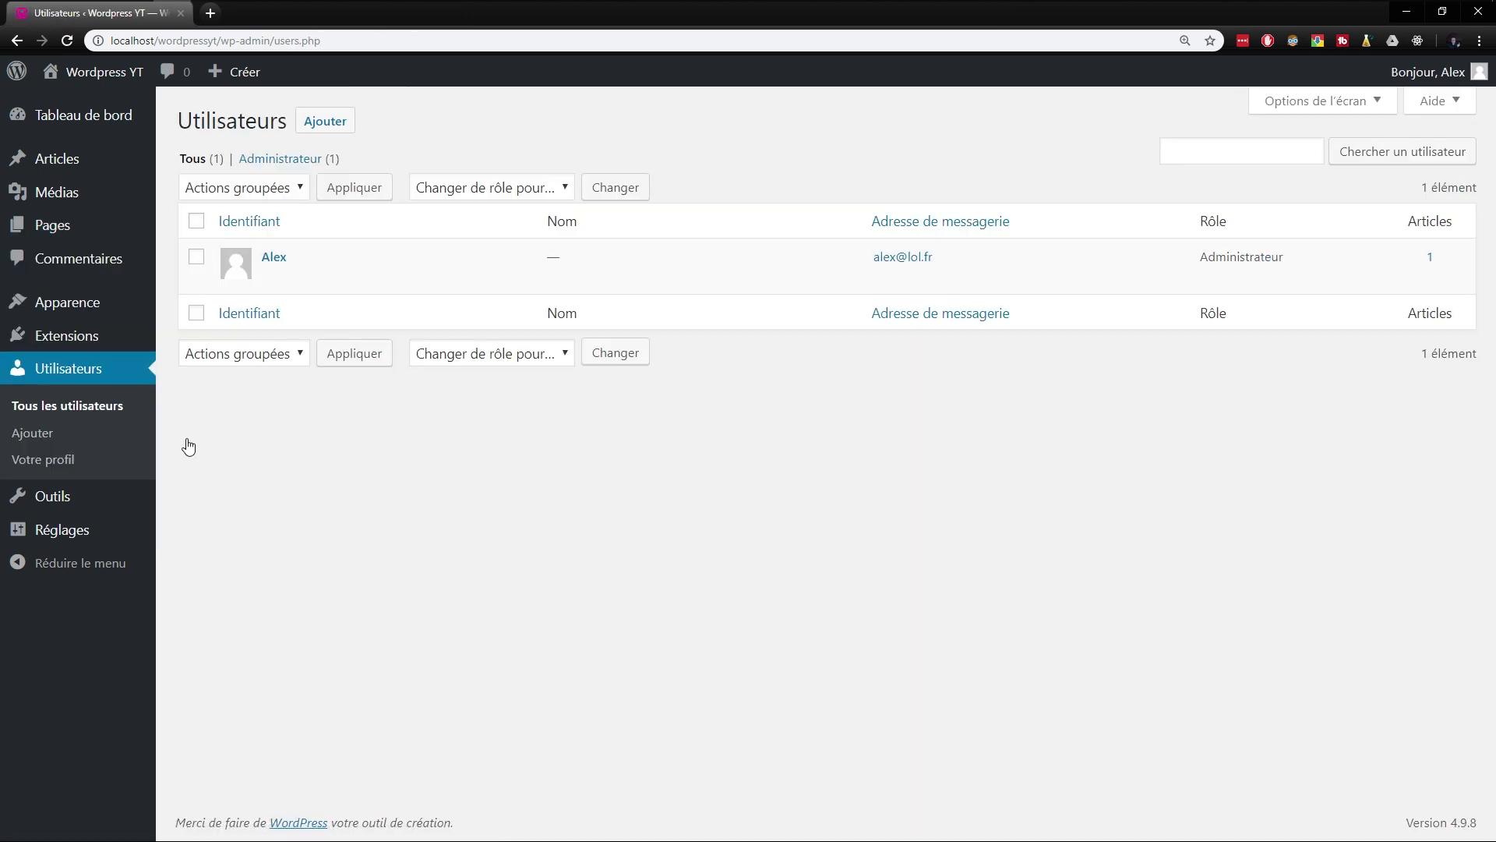
pyautogui.click(278, 280)
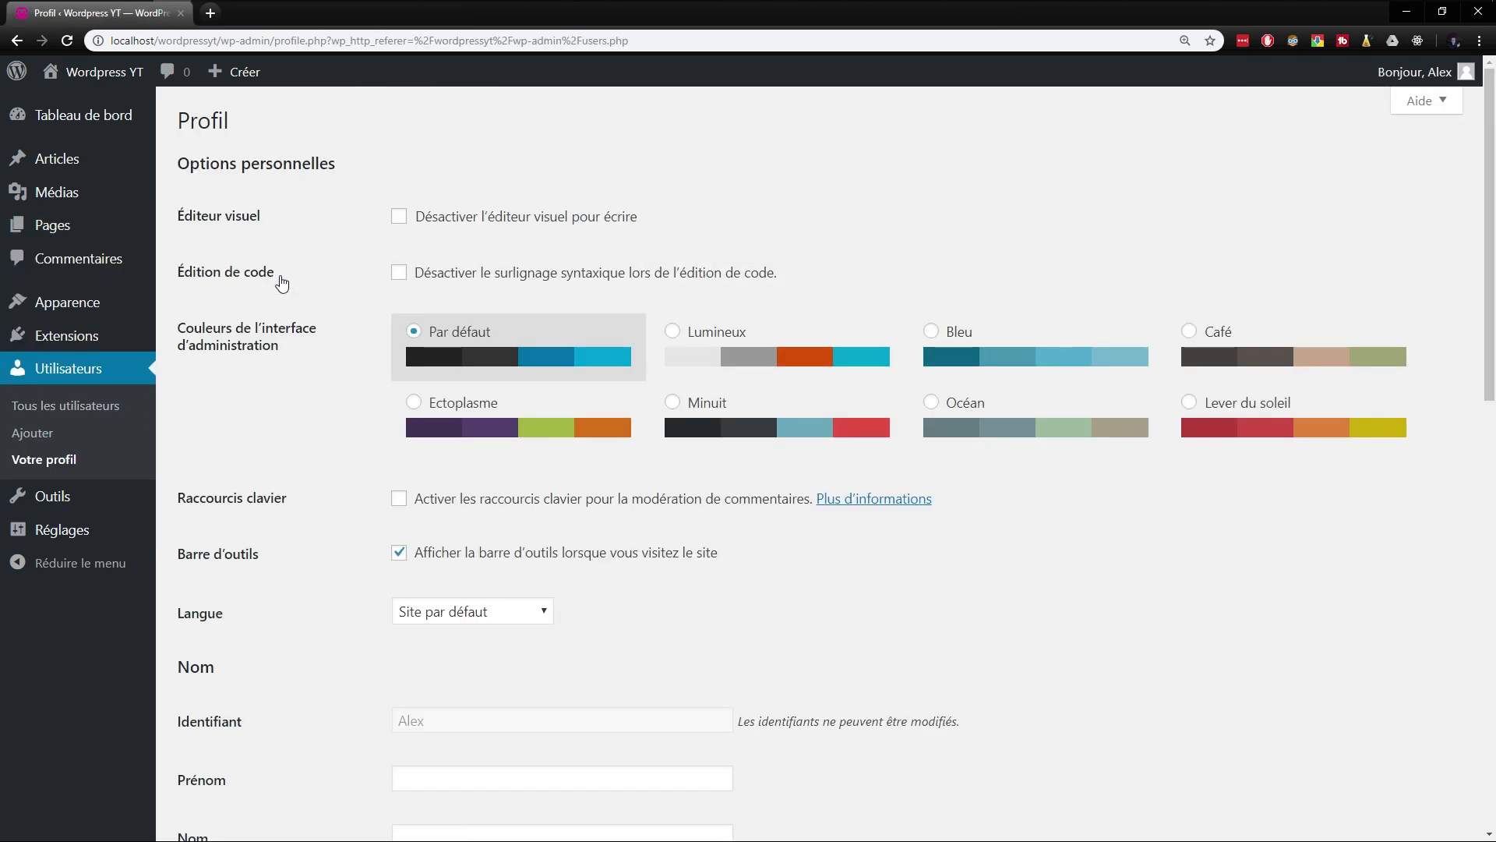
pyautogui.scroll(-5, 204, 499)
pyautogui.scroll(5, 207, 499)
pyautogui.scroll(-12, 342, 405)
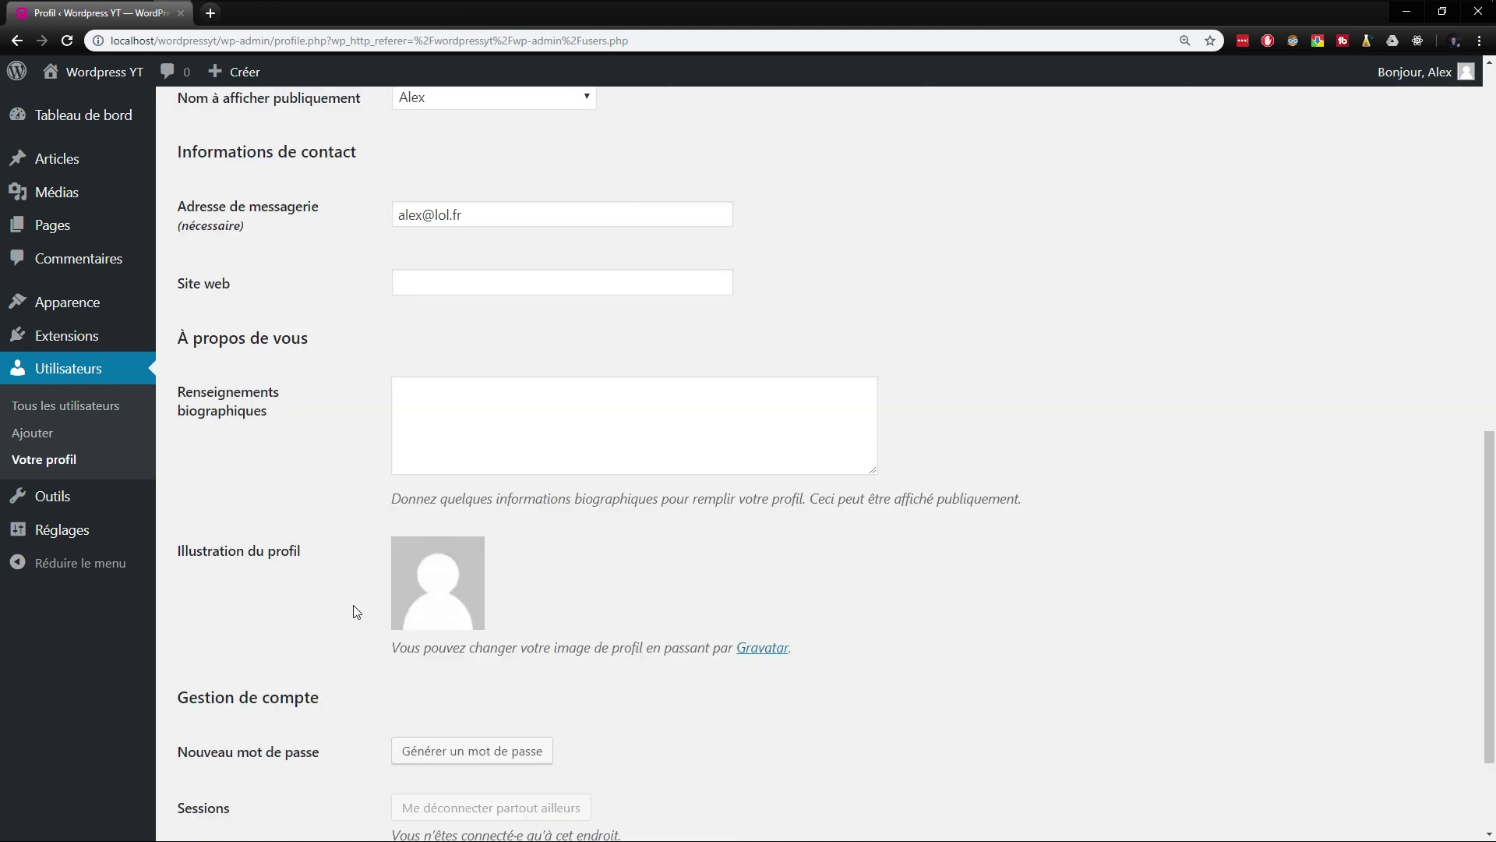
pyautogui.click(274, 749)
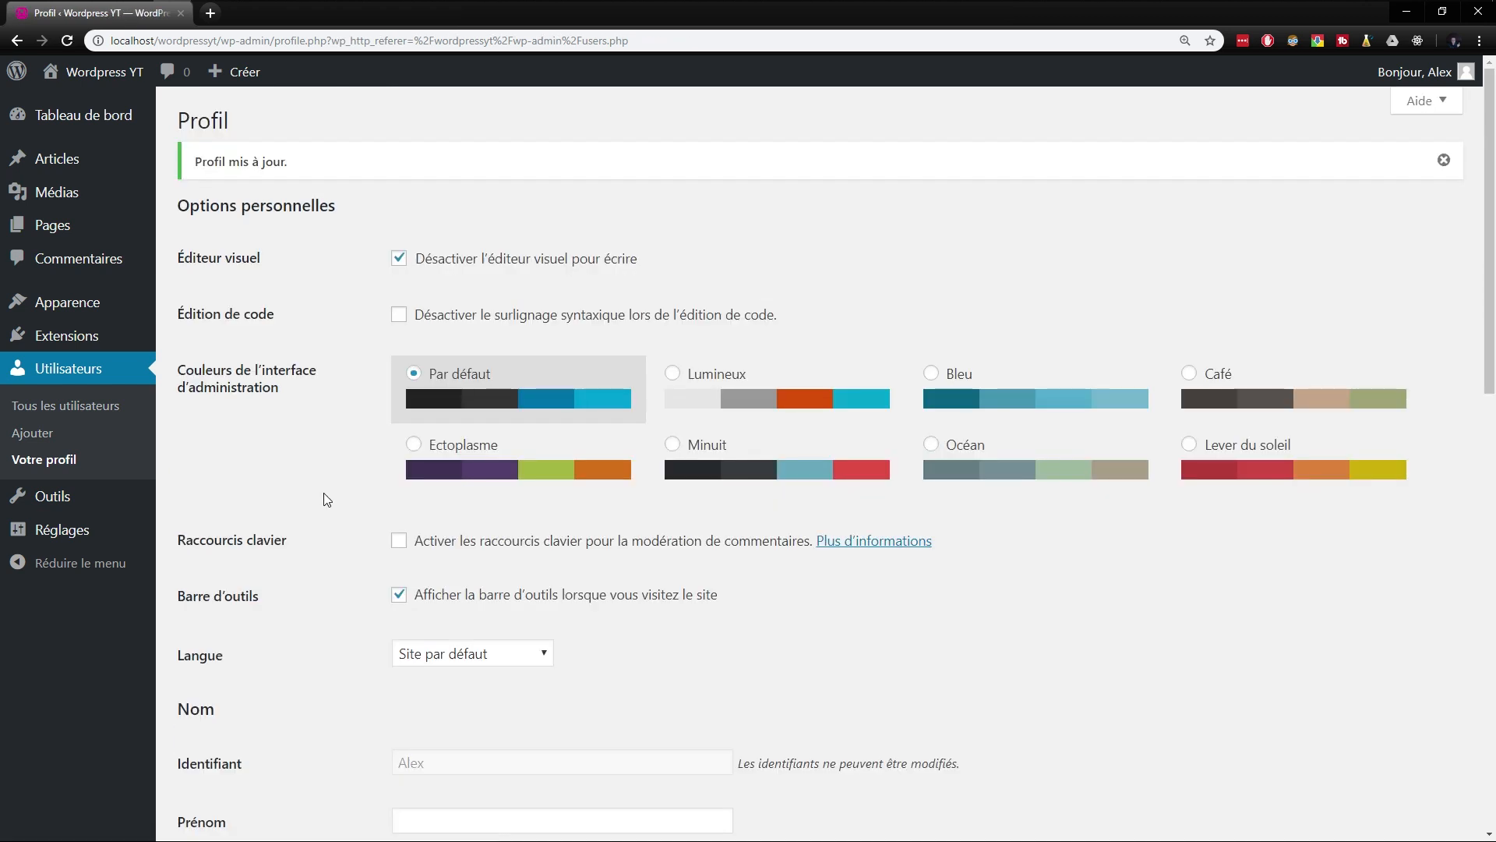
# - Open "Page d'exemple" from the list of all pages in the page editor
pyautogui.moveTo(69, 310)
pyautogui.moveTo(98, 226)
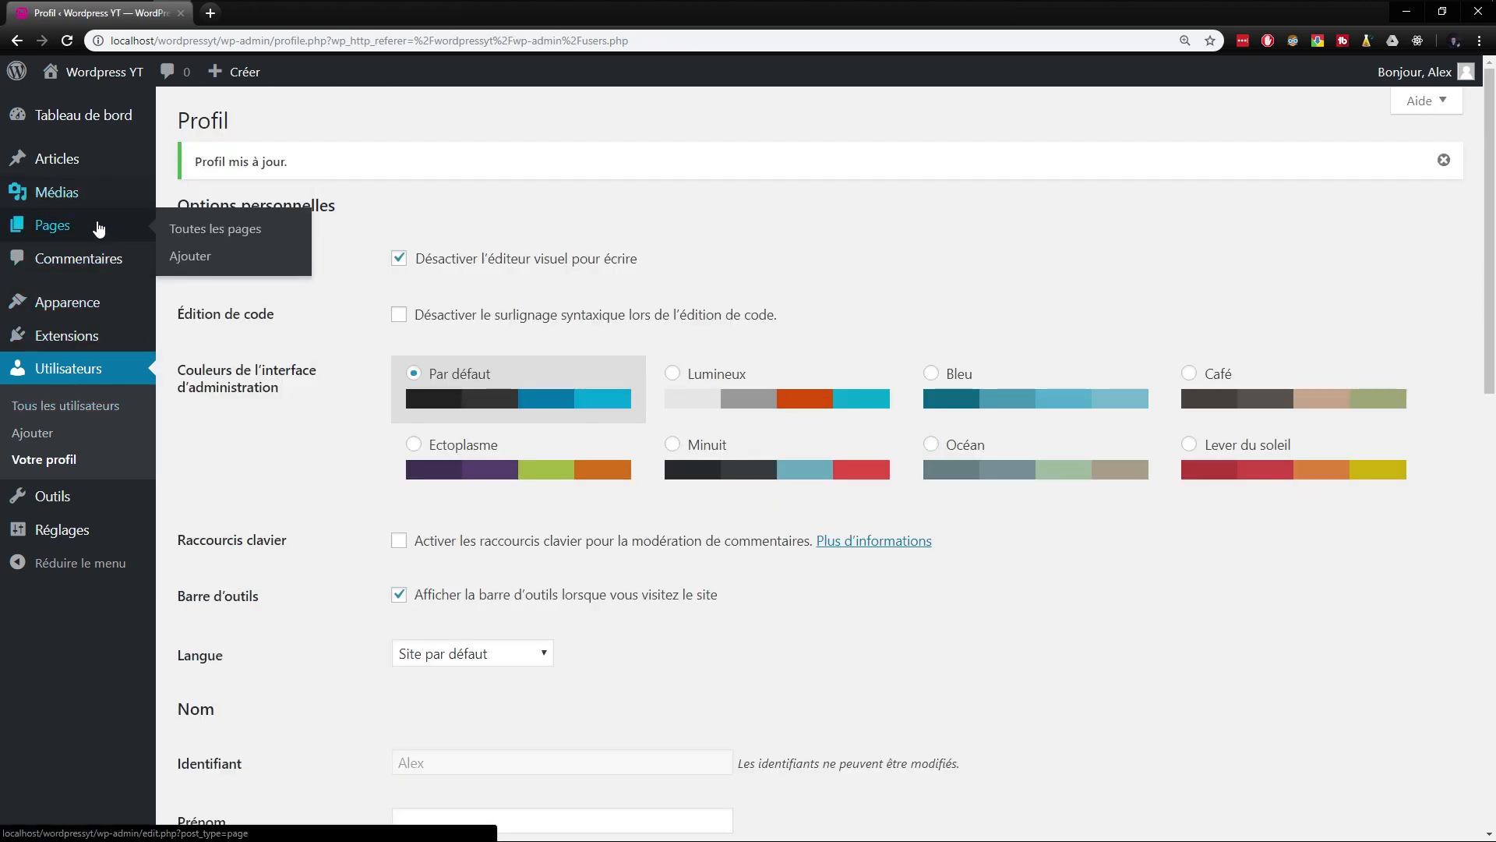
pyautogui.click(194, 228)
pyautogui.click(232, 279)
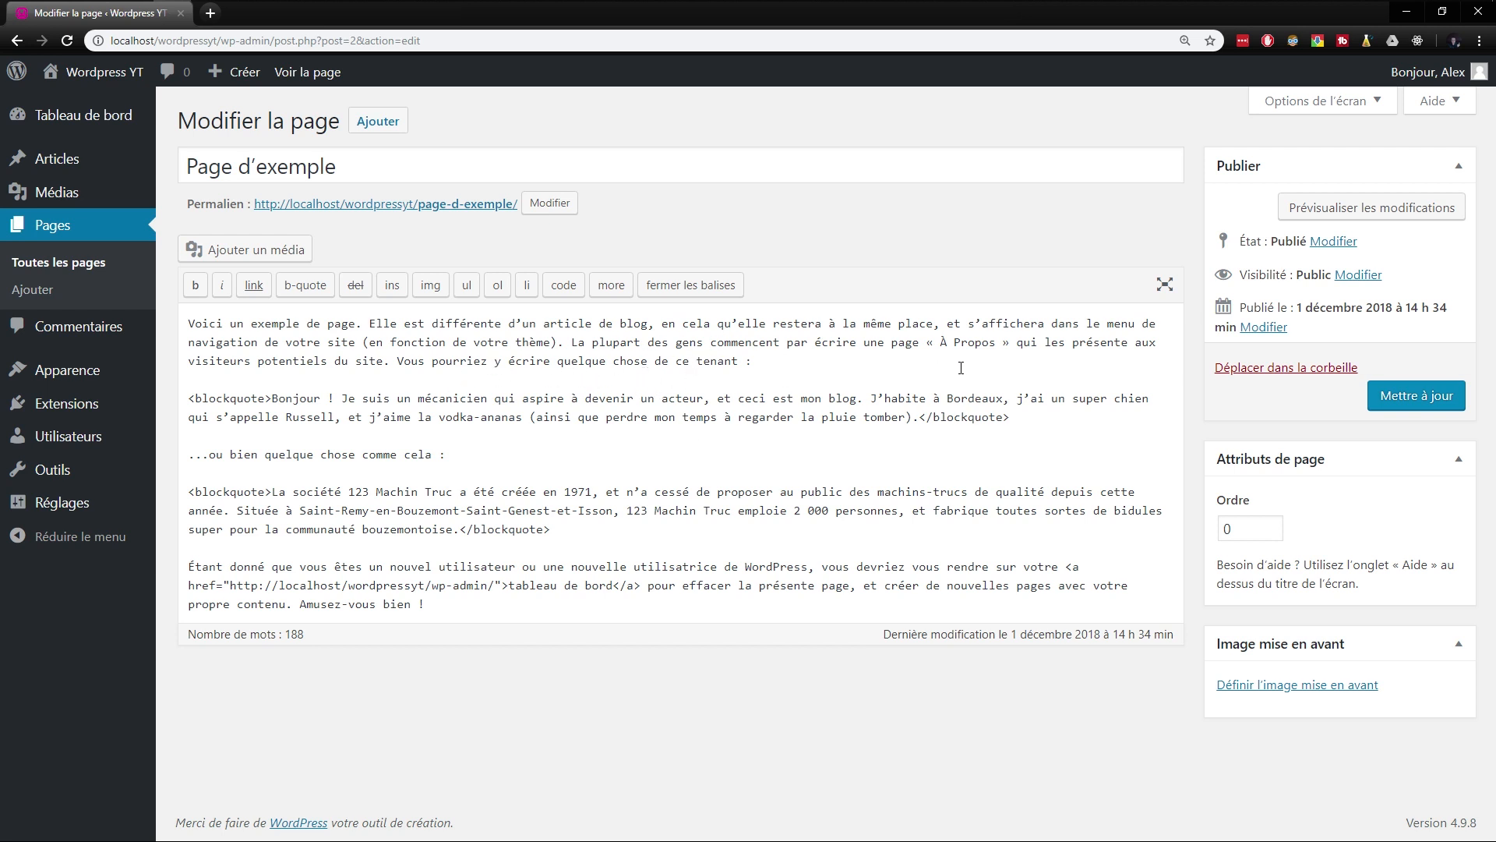
# - Preview "Page d'exemple" in a separate tab, look through it and return to the page editor
pyautogui.click(1350, 220)
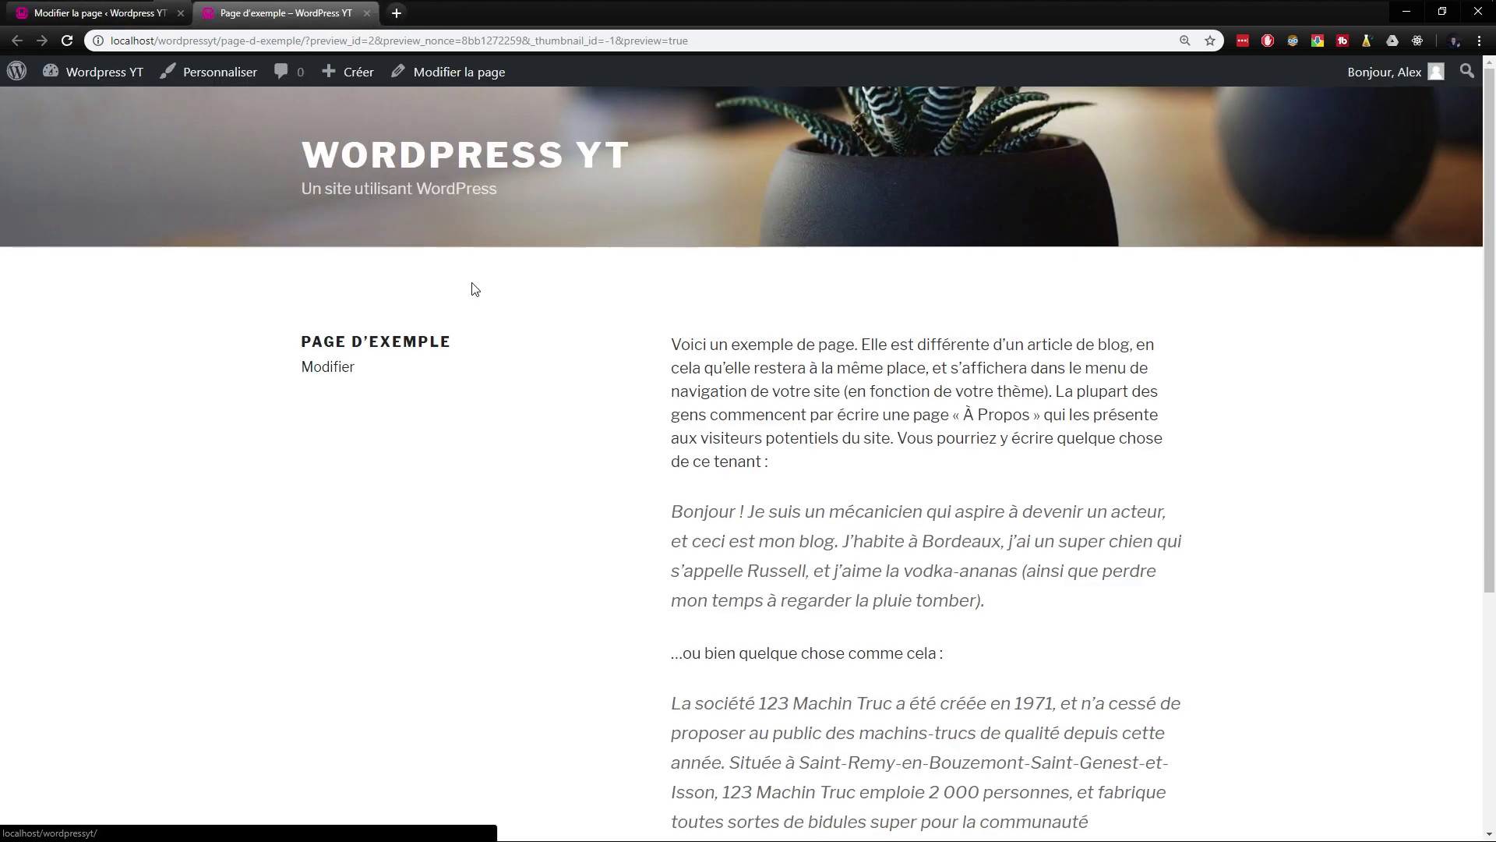
pyautogui.scroll(-5, 515, 380)
pyautogui.scroll(5, 879, 483)
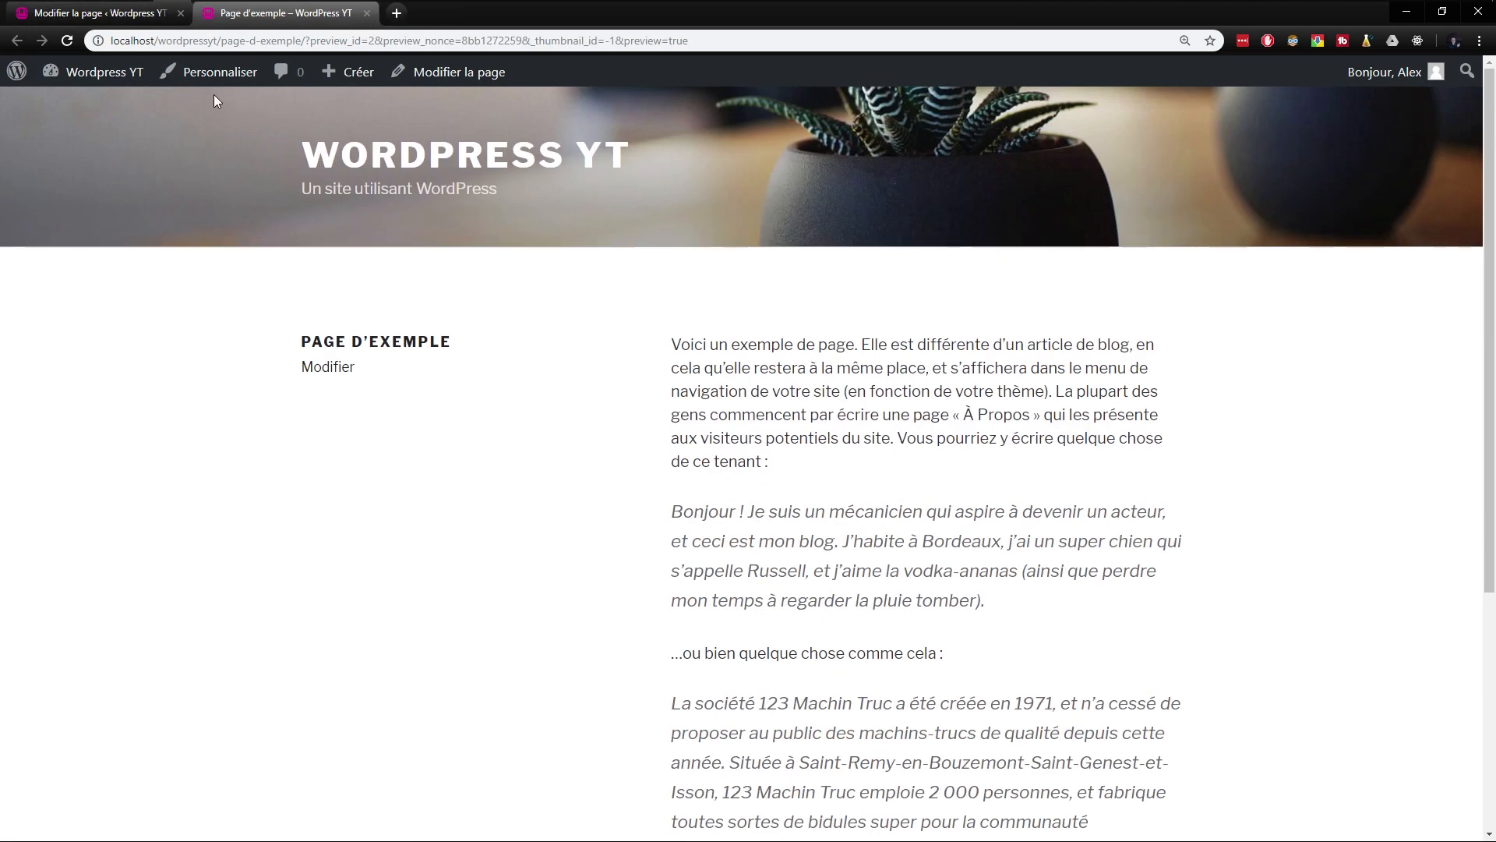
pyautogui.click(136, 19)
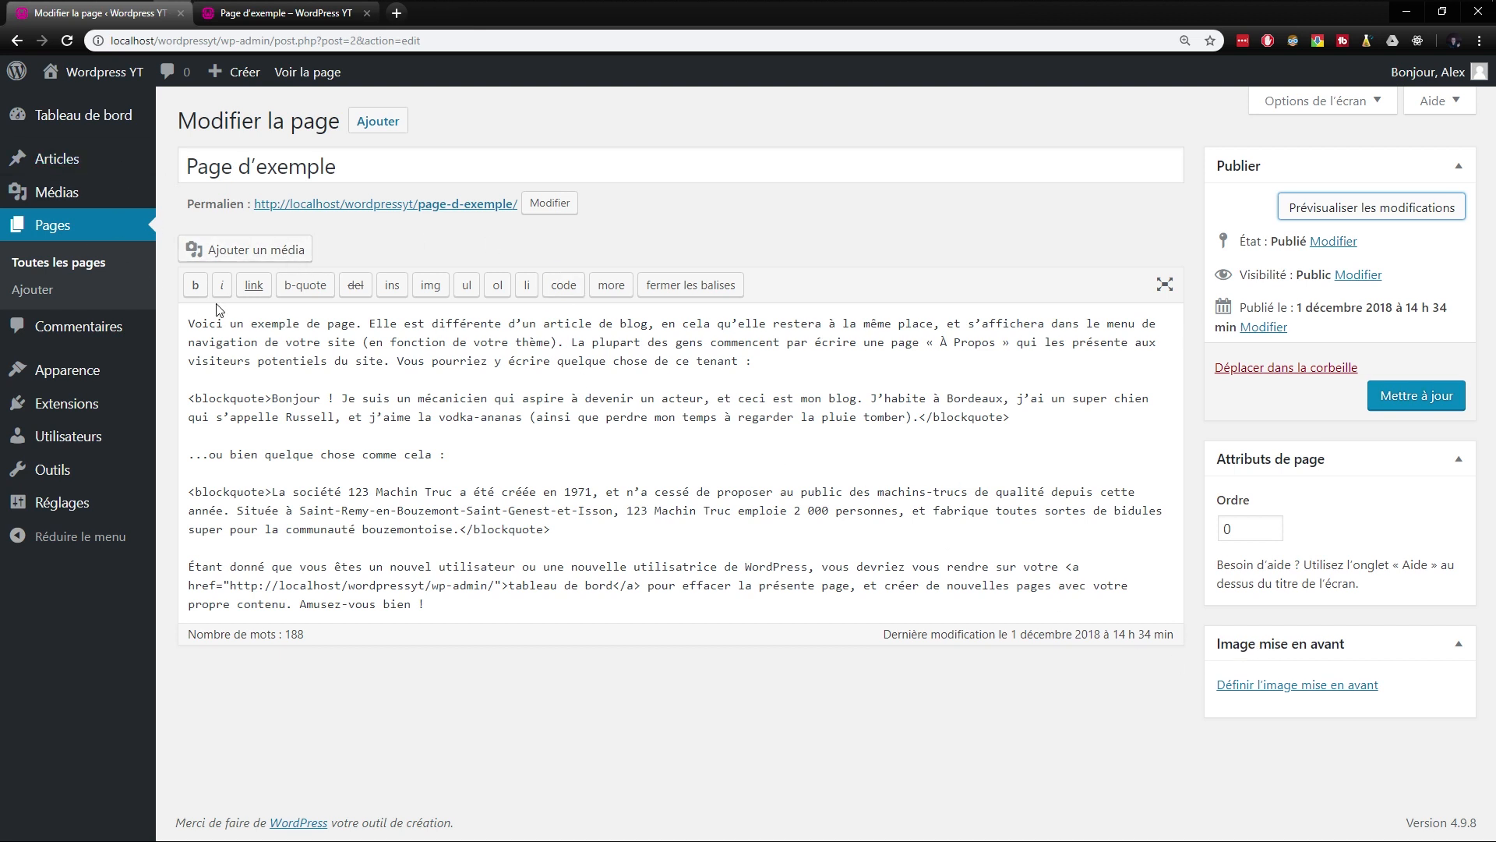
# - View the media library and the page of available tools
pyautogui.moveTo(84, 196)
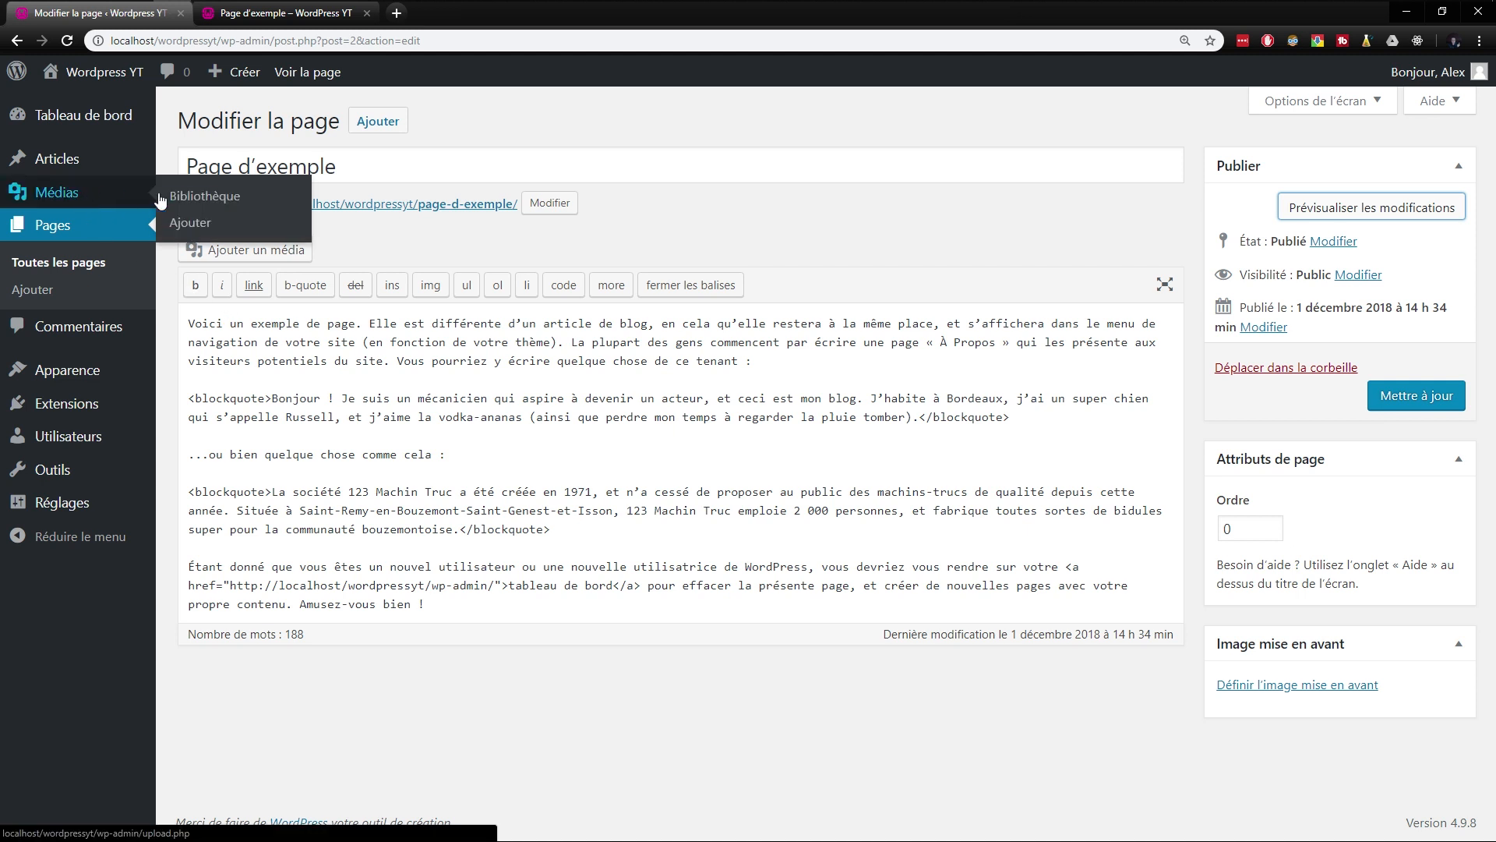
pyautogui.click(173, 201)
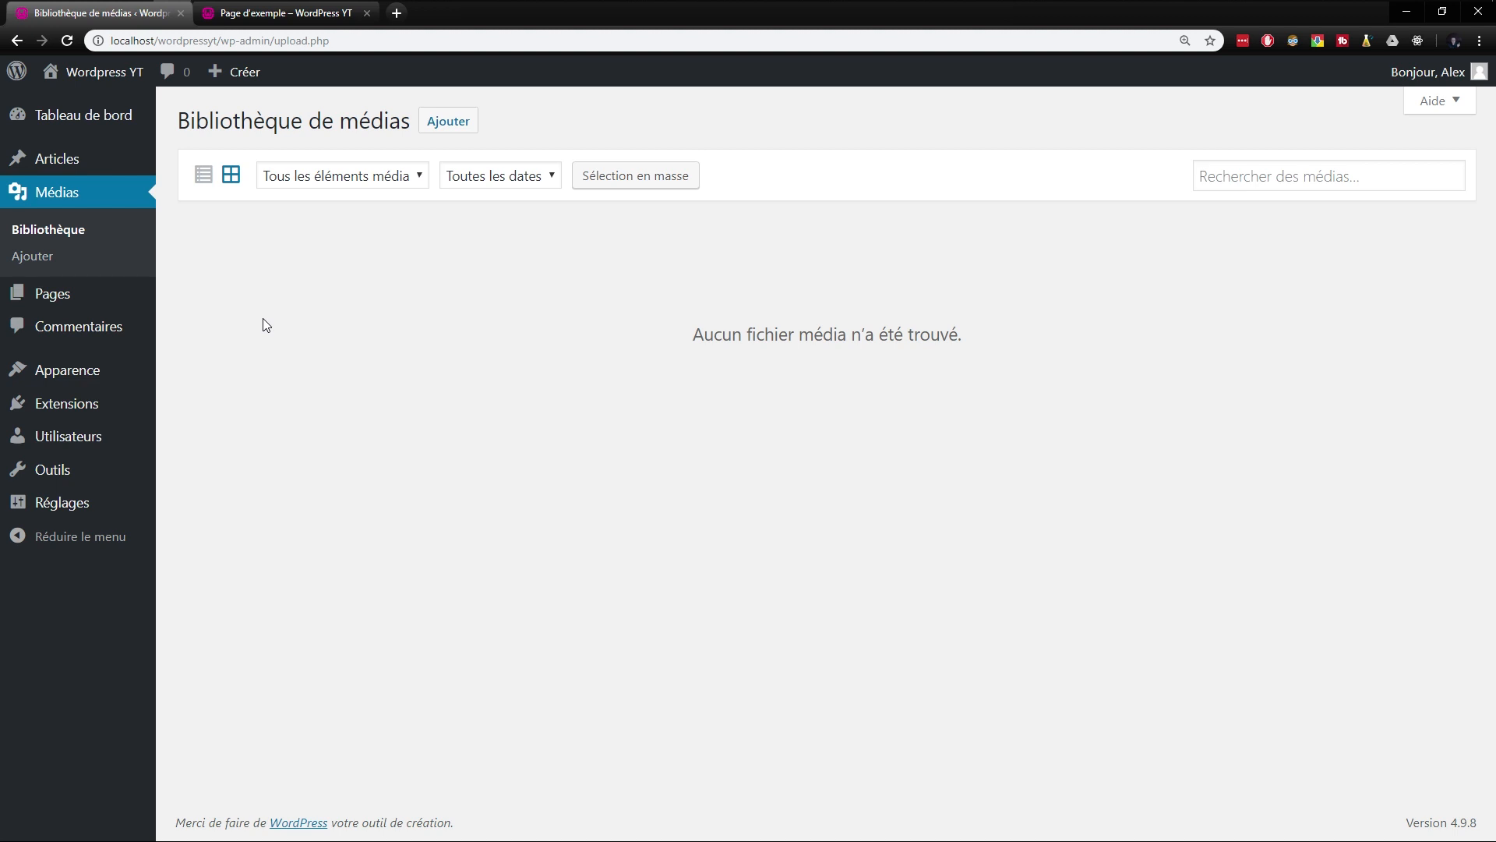
pyautogui.moveTo(152, 476)
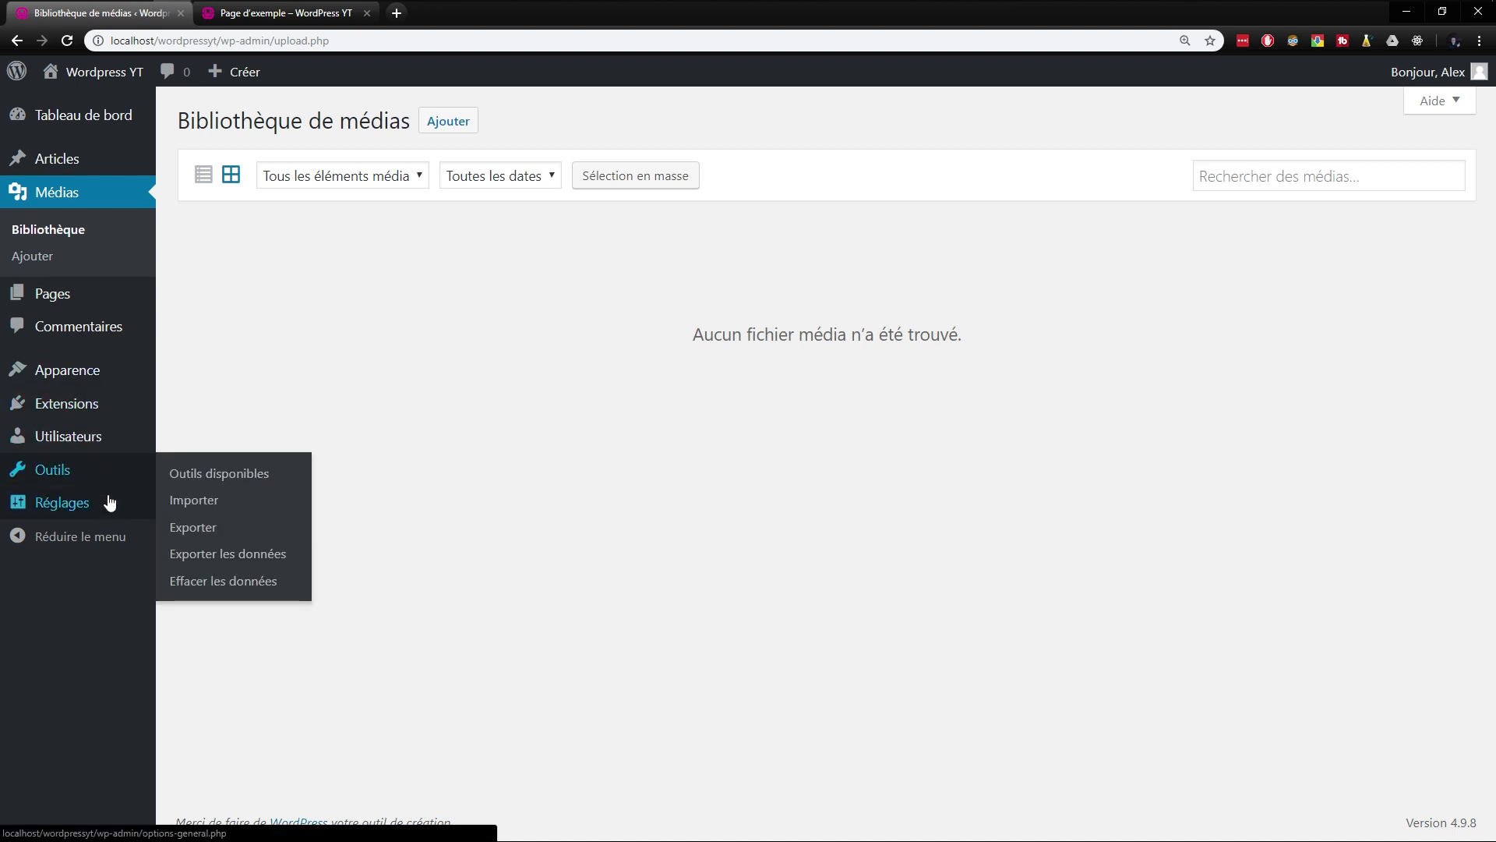
pyautogui.click(200, 477)
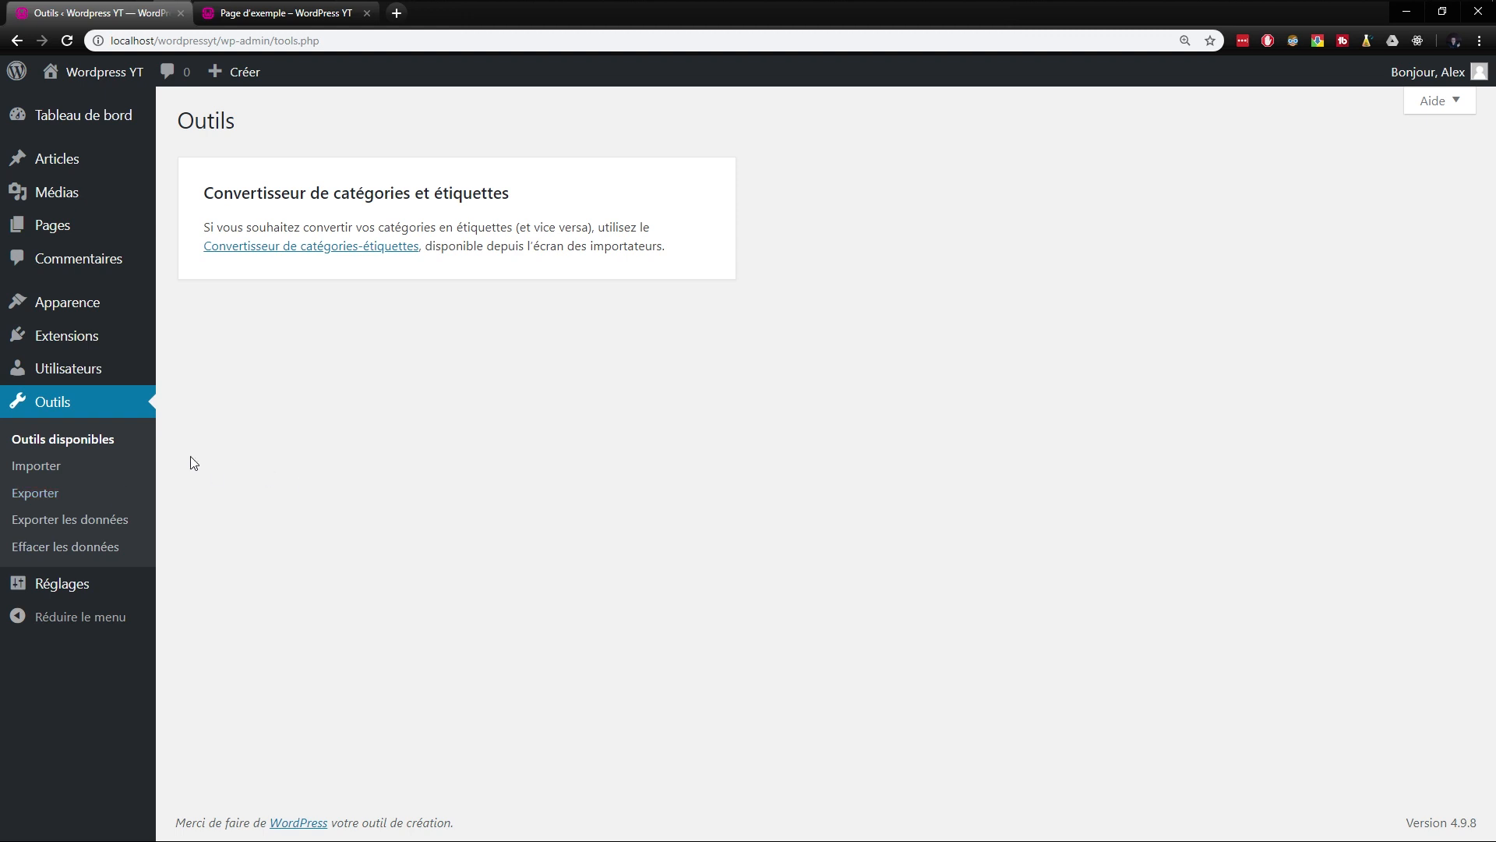
# - Examine the tools for importing and exporting content and for exporting and erasing personal data
pyautogui.click(53, 467)
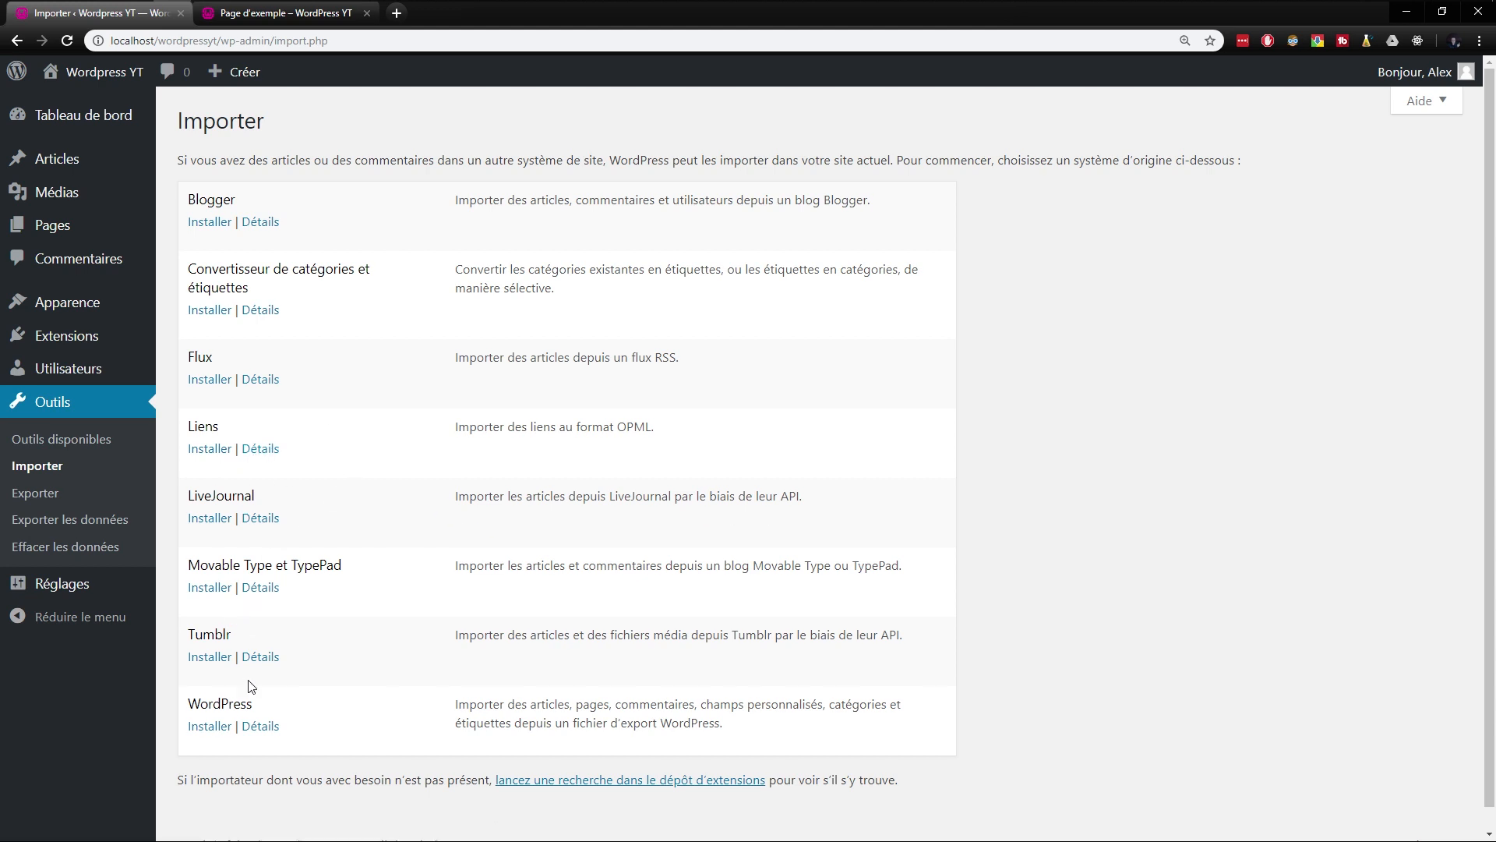
pyautogui.moveTo(574, 706); pyautogui.dragTo(766, 706)
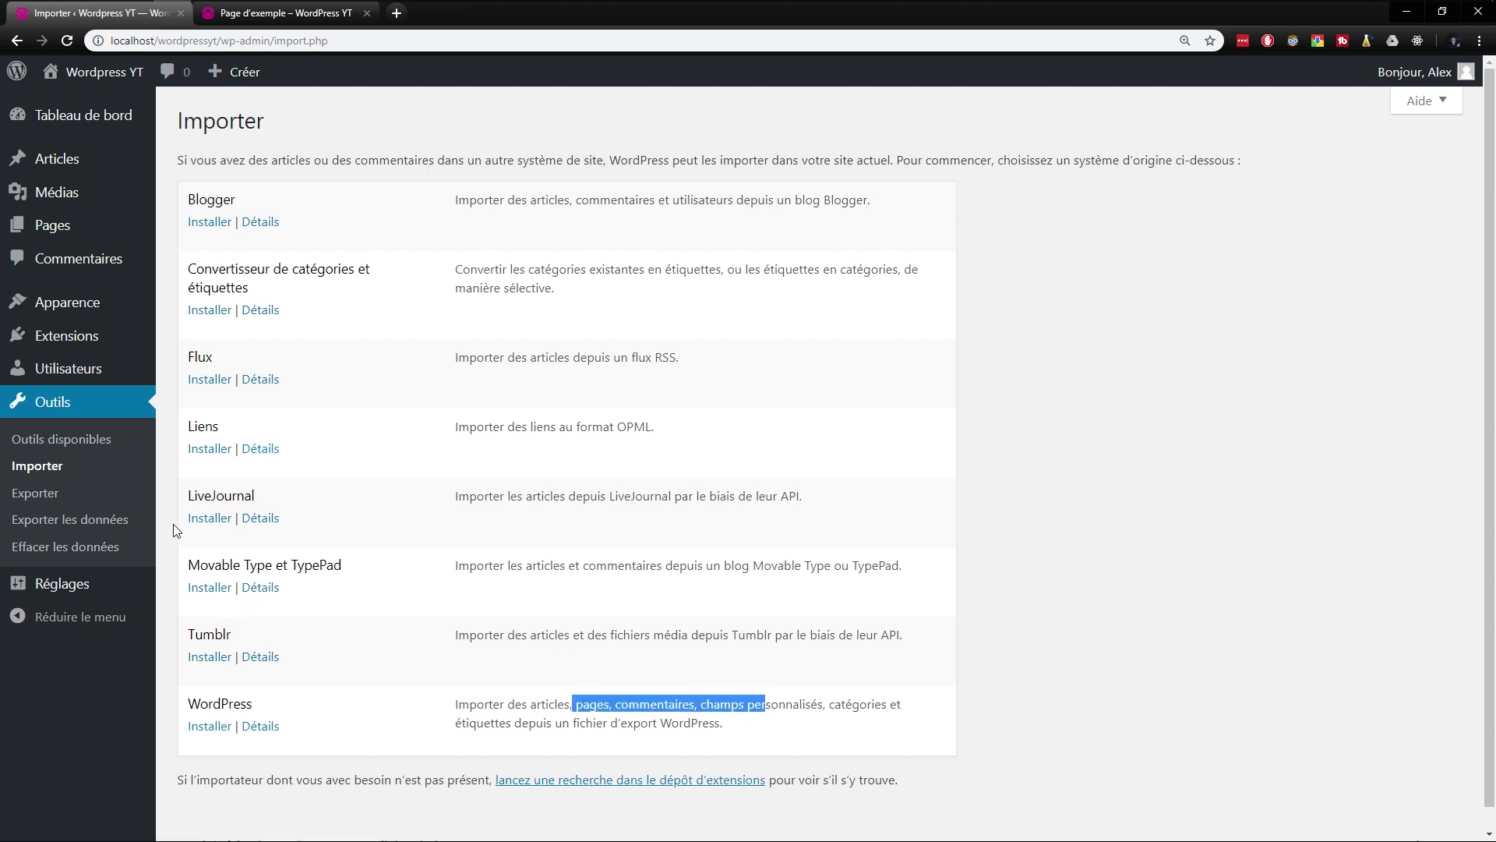
pyautogui.click(78, 499)
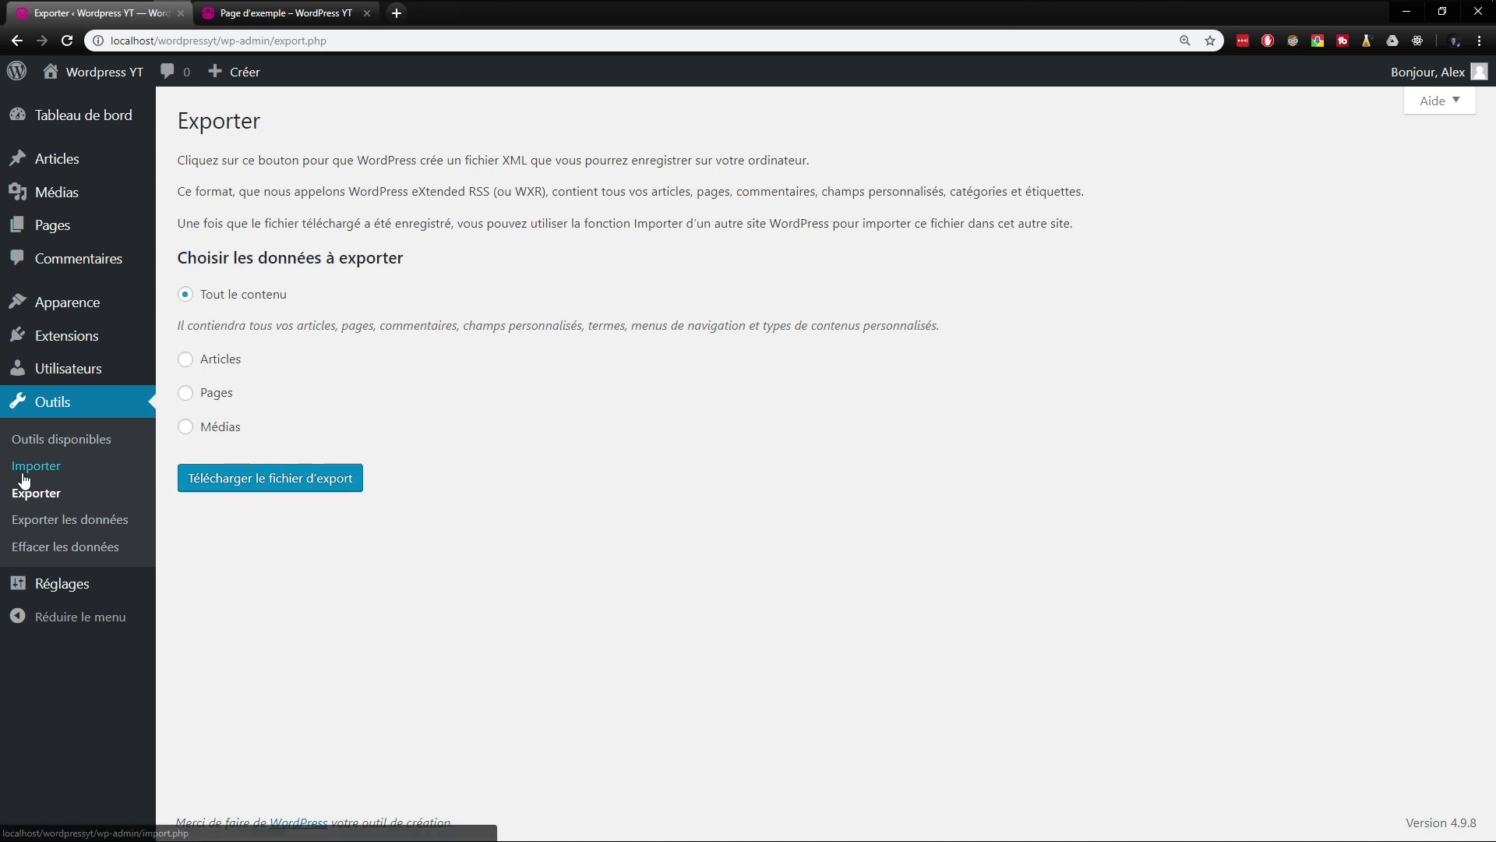
pyautogui.click(70, 519)
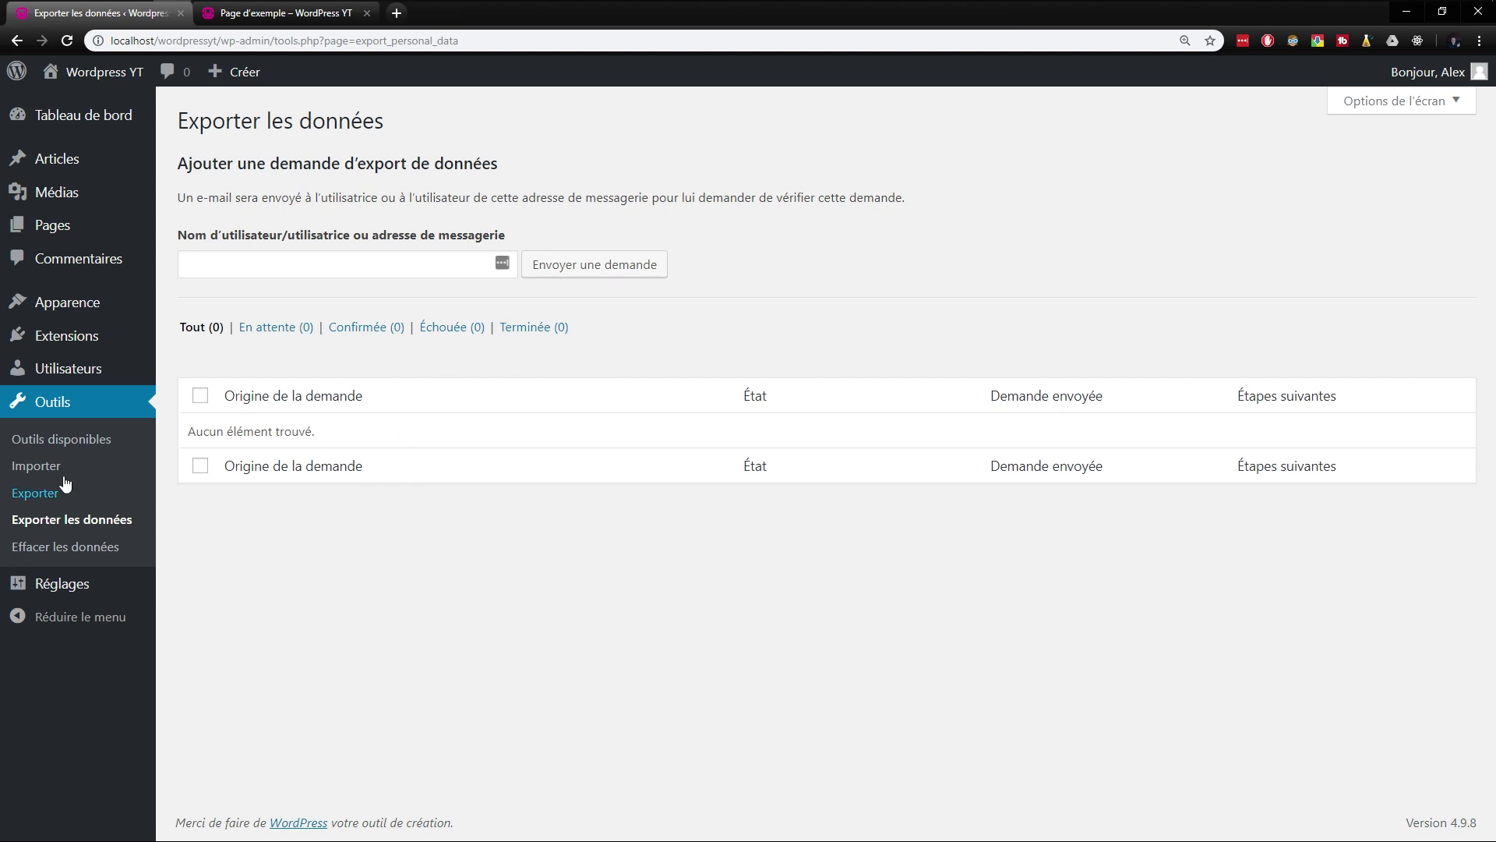
pyautogui.click(56, 547)
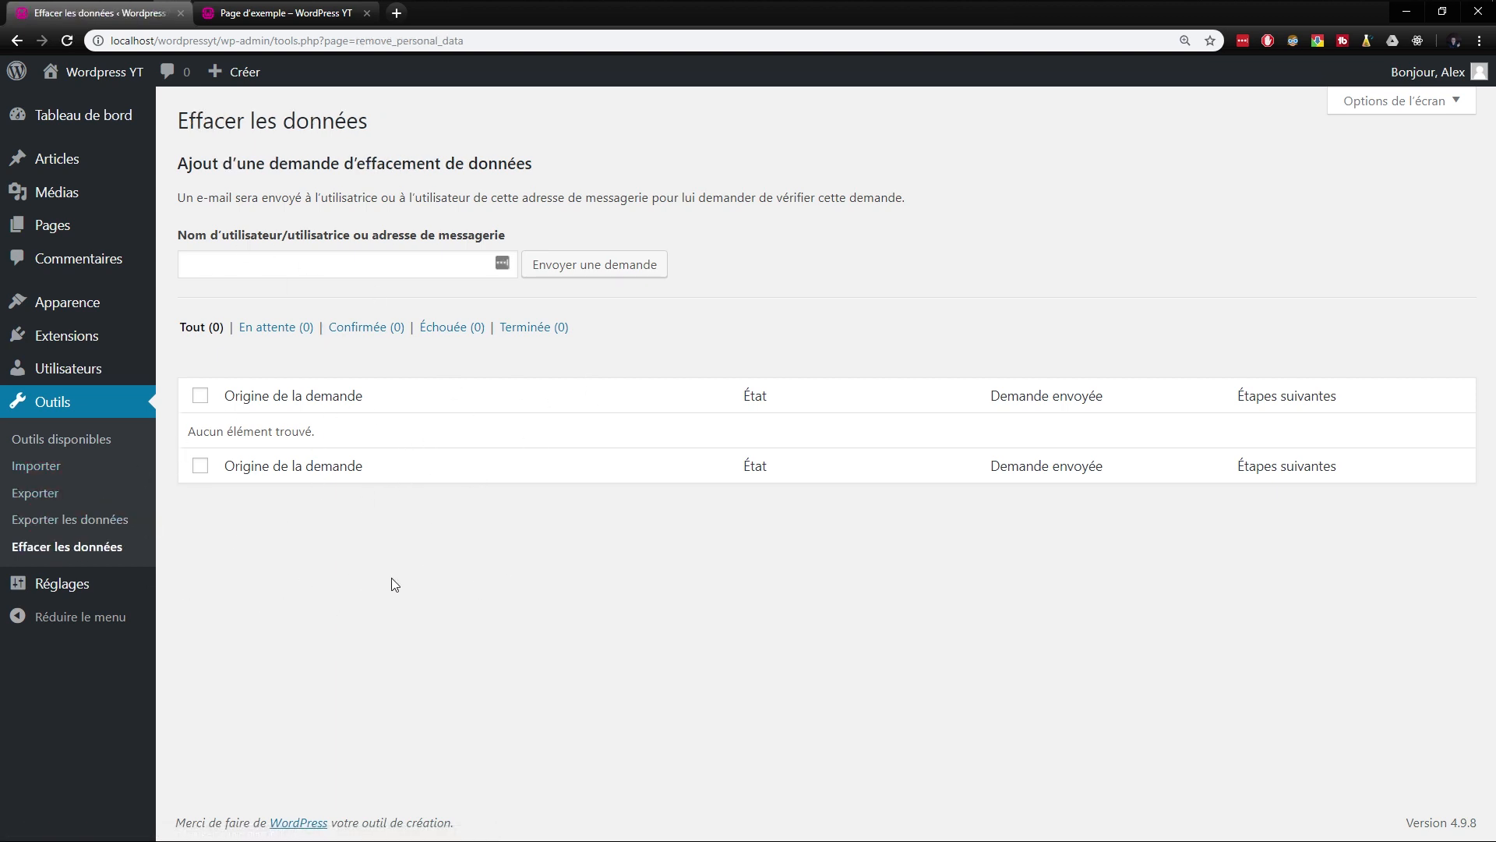
# - Look through all the general site settings and open the writing options
pyautogui.moveTo(52, 318)
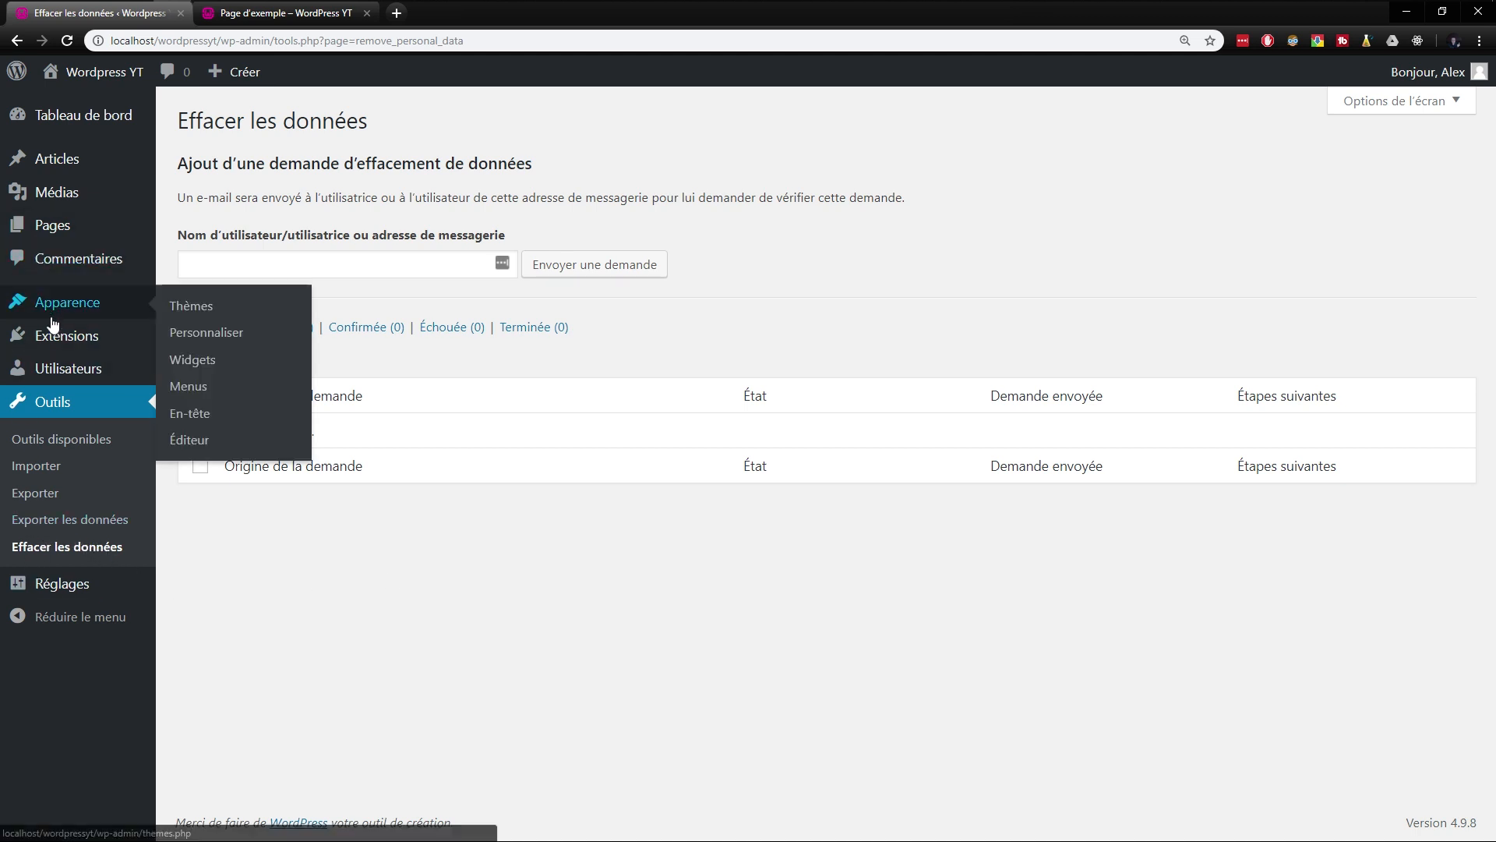
pyautogui.moveTo(63, 586)
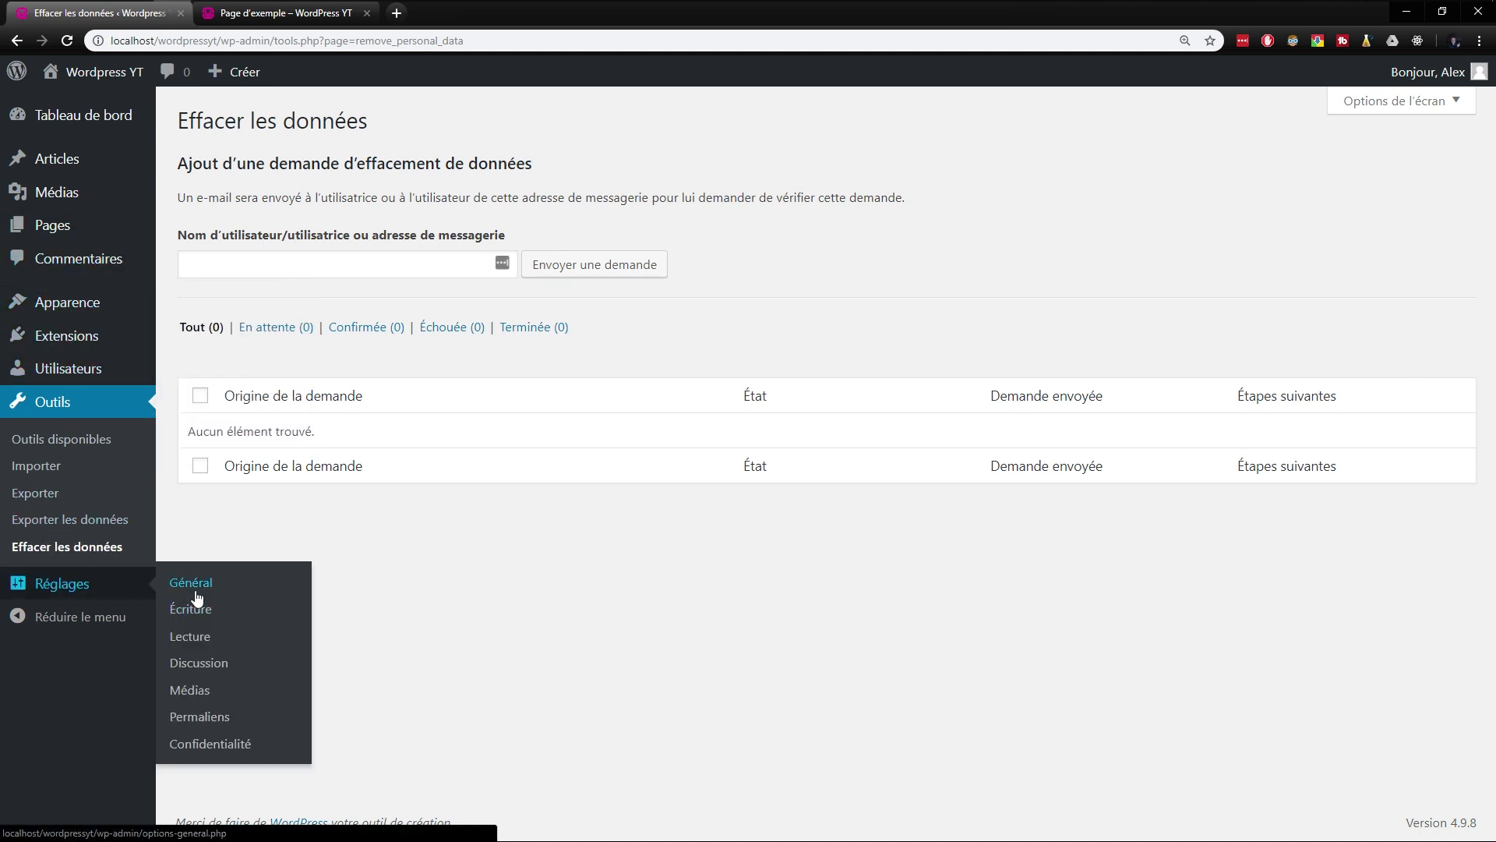
pyautogui.click(195, 592)
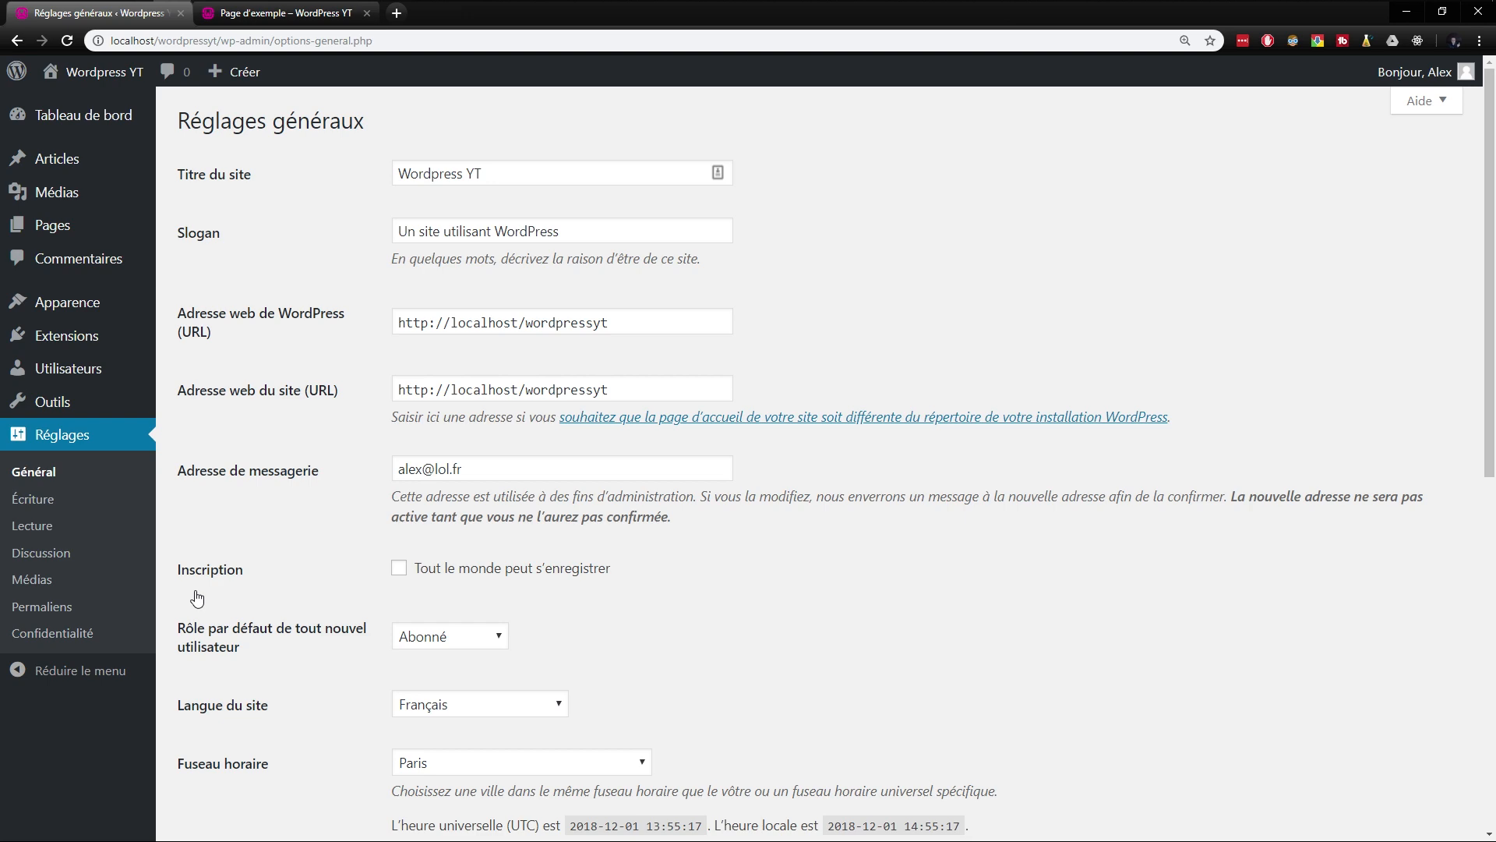
pyautogui.scroll(-7, 279, 546)
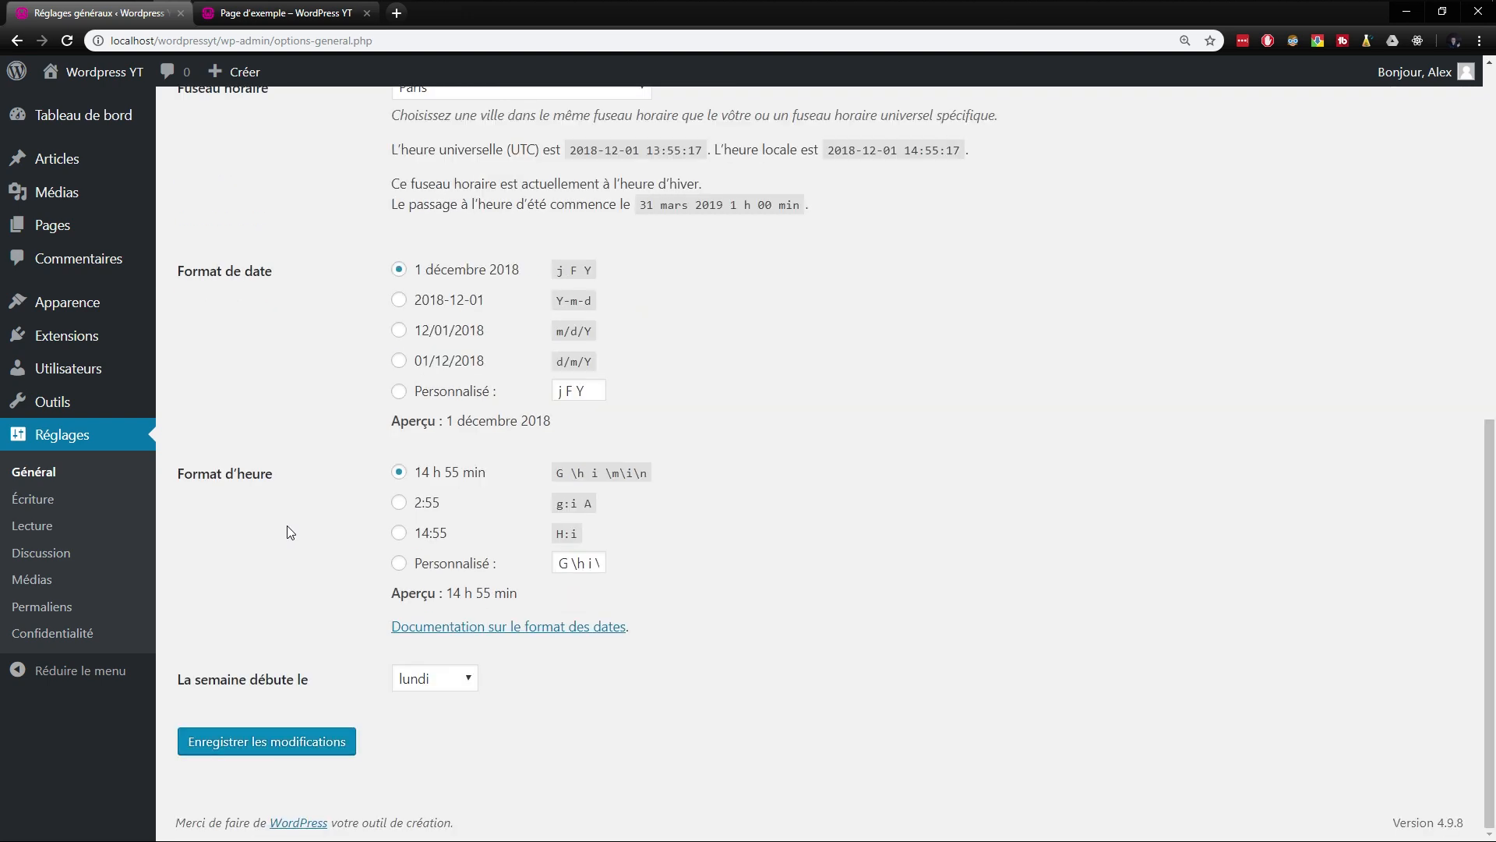
pyautogui.scroll(4, 263, 325)
pyautogui.scroll(2, 263, 325)
pyautogui.click(61, 512)
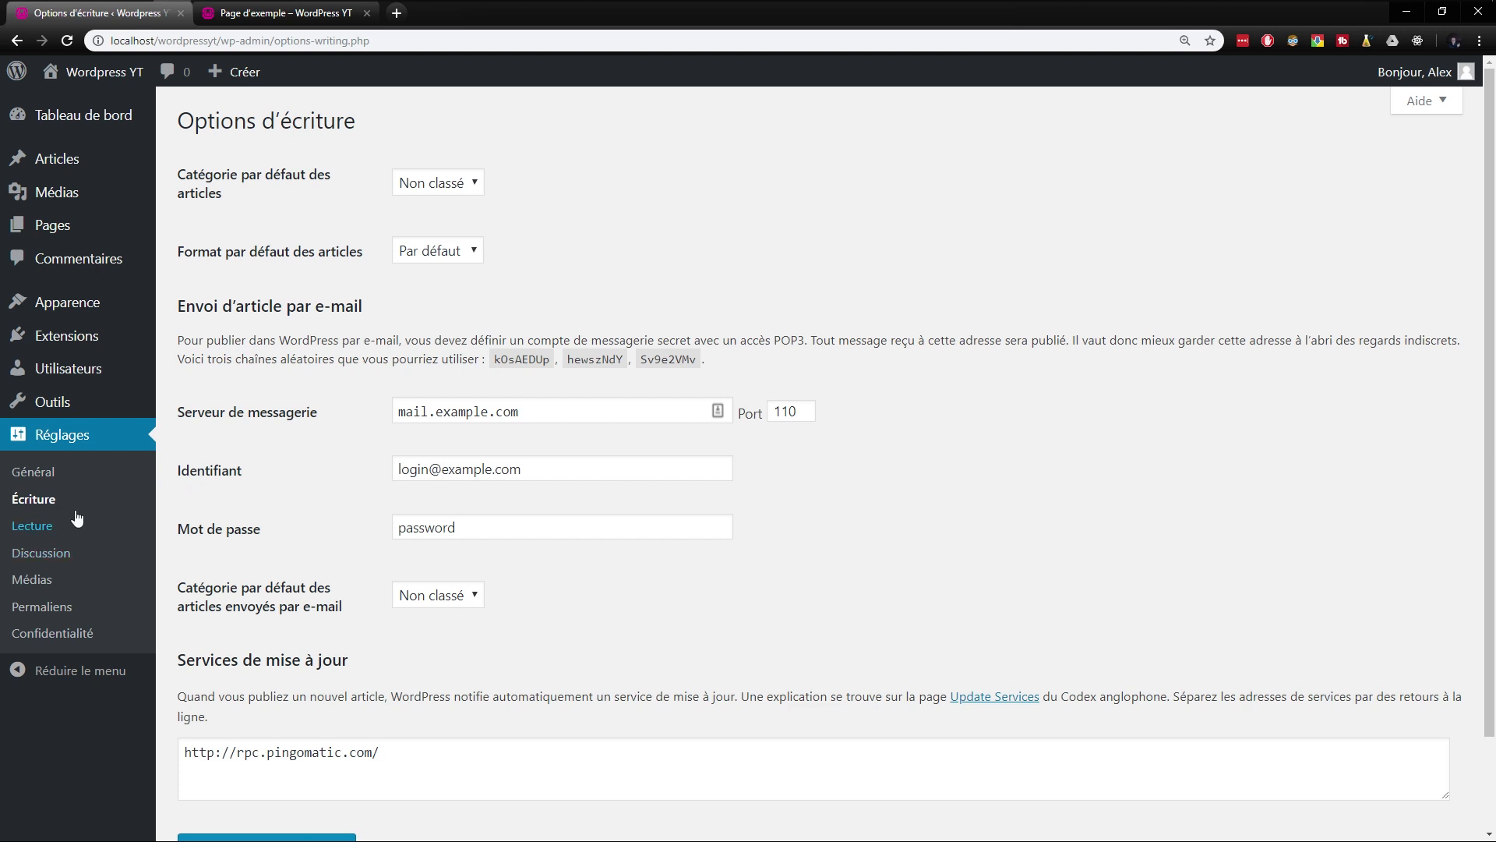
# - In the reading options, try a static page as the home page and review the maximum number of articles shown, without saving
pyautogui.click(75, 523)
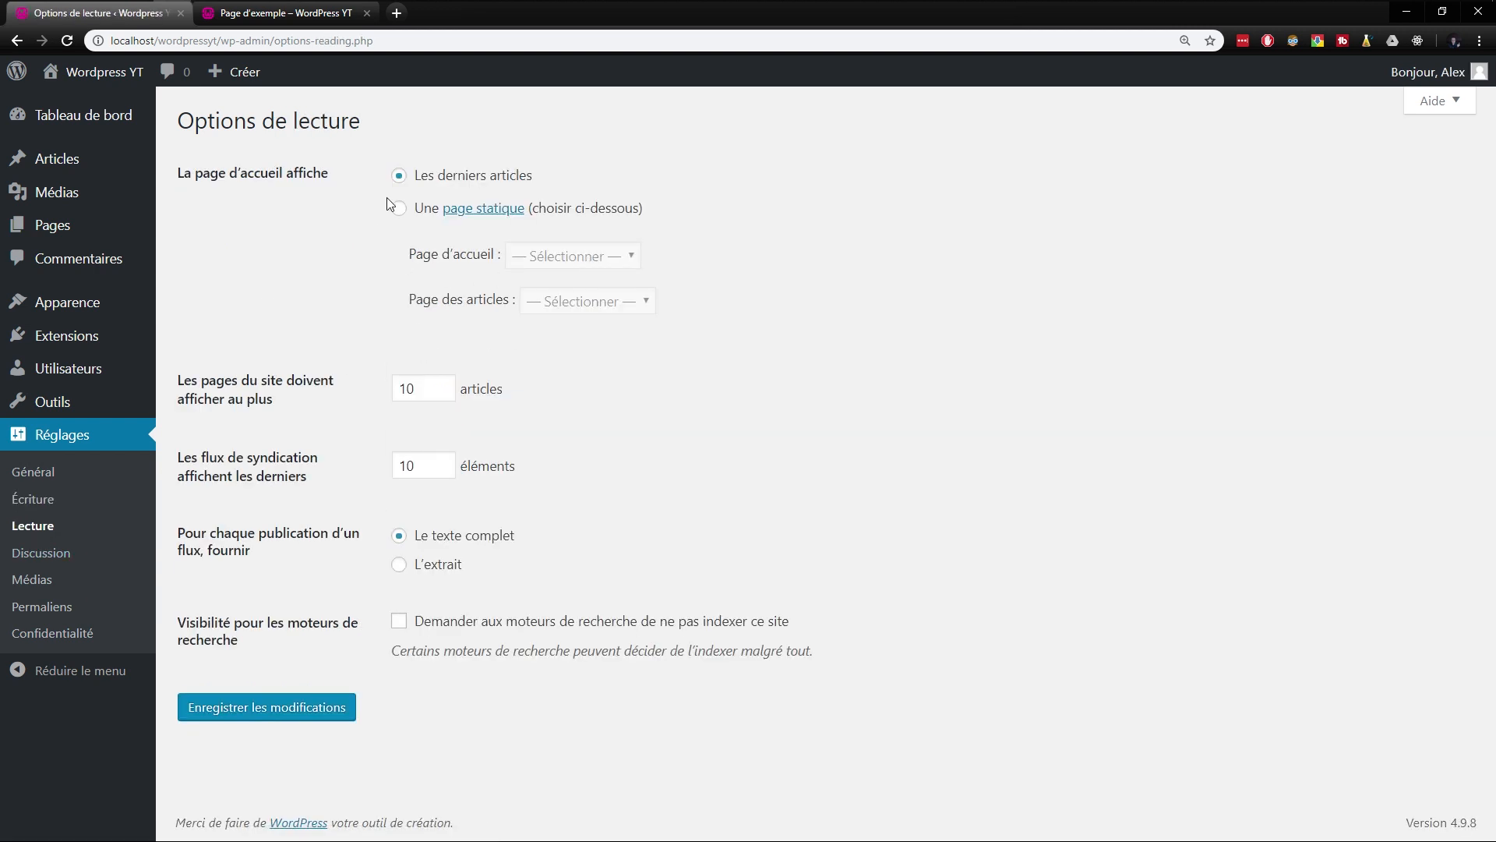
pyautogui.click(428, 208)
pyautogui.click(573, 255)
pyautogui.click(363, 282)
pyautogui.moveTo(272, 399); pyautogui.dragTo(199, 381)
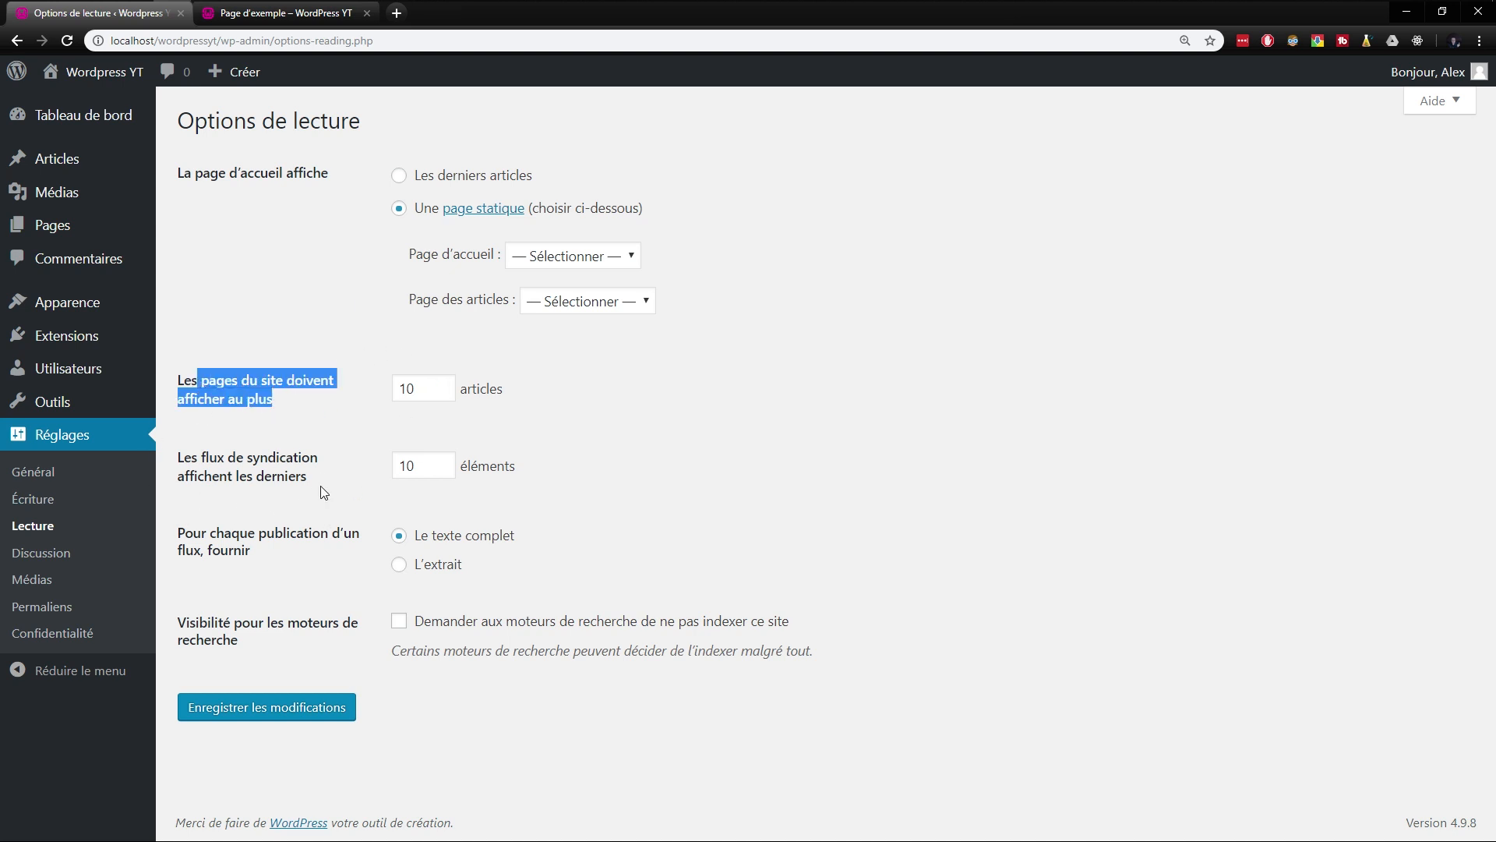
# - Examine the discussion settings for articles and comments, and view the media settings with the image sizes
pyautogui.click(43, 553)
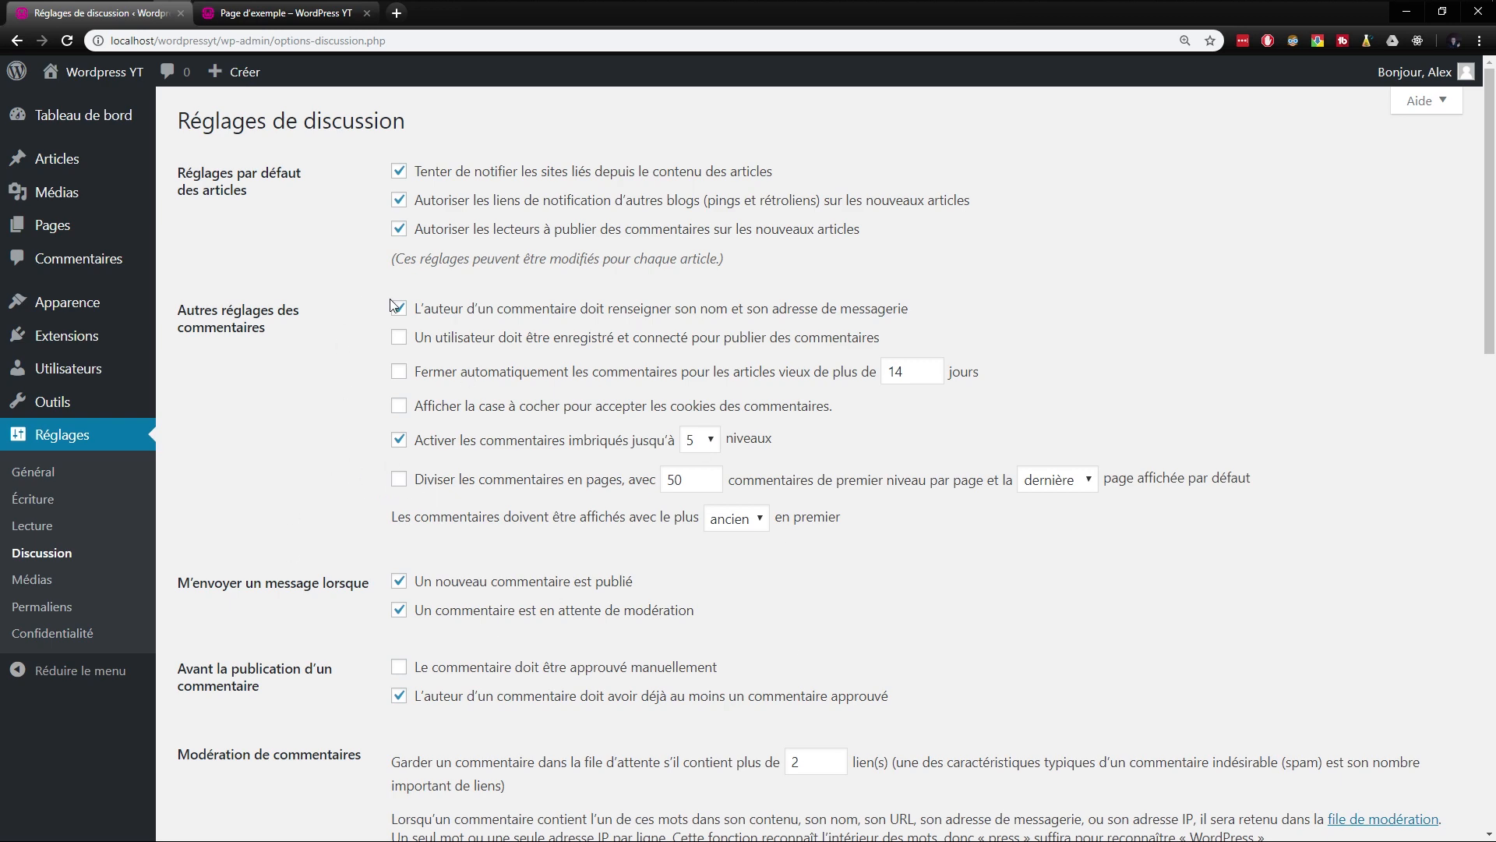
pyautogui.scroll(-6, 335, 436)
pyautogui.scroll(6, 273, 421)
pyautogui.moveTo(297, 362); pyautogui.dragTo(181, 316)
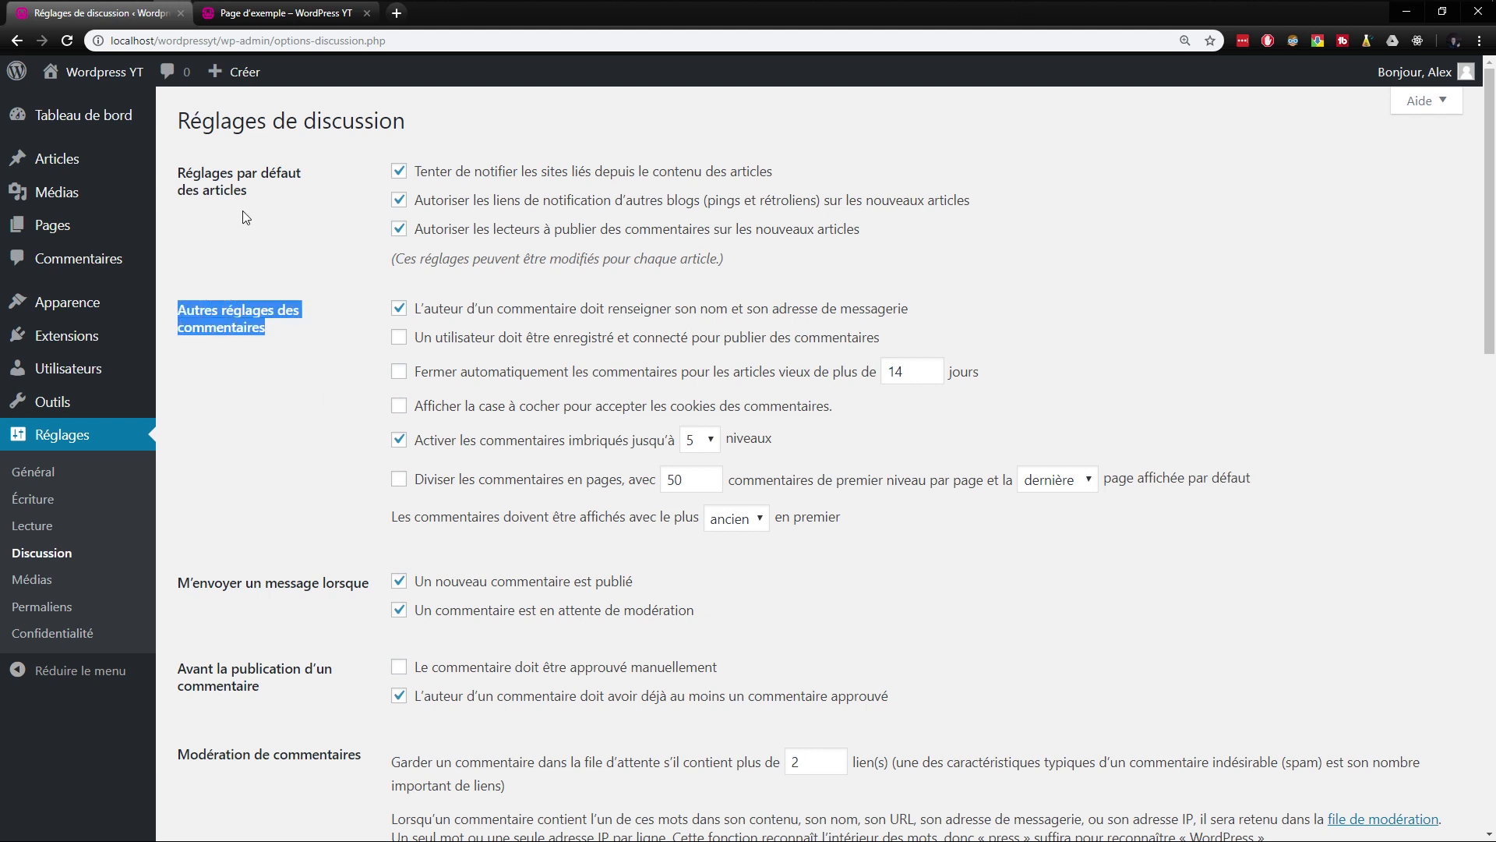
pyautogui.moveTo(250, 194); pyautogui.dragTo(179, 172)
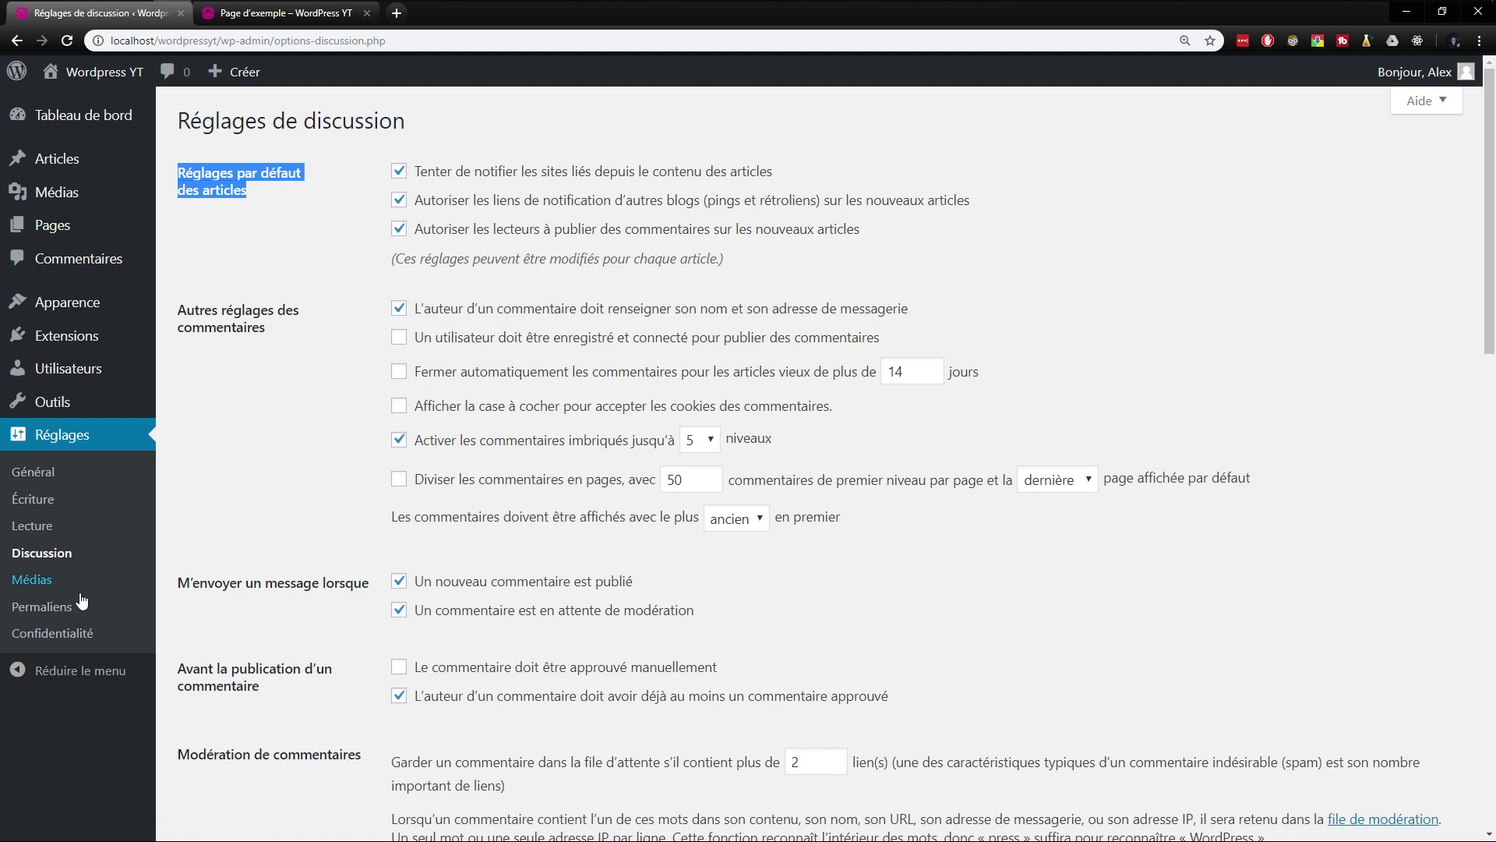
pyautogui.click(35, 584)
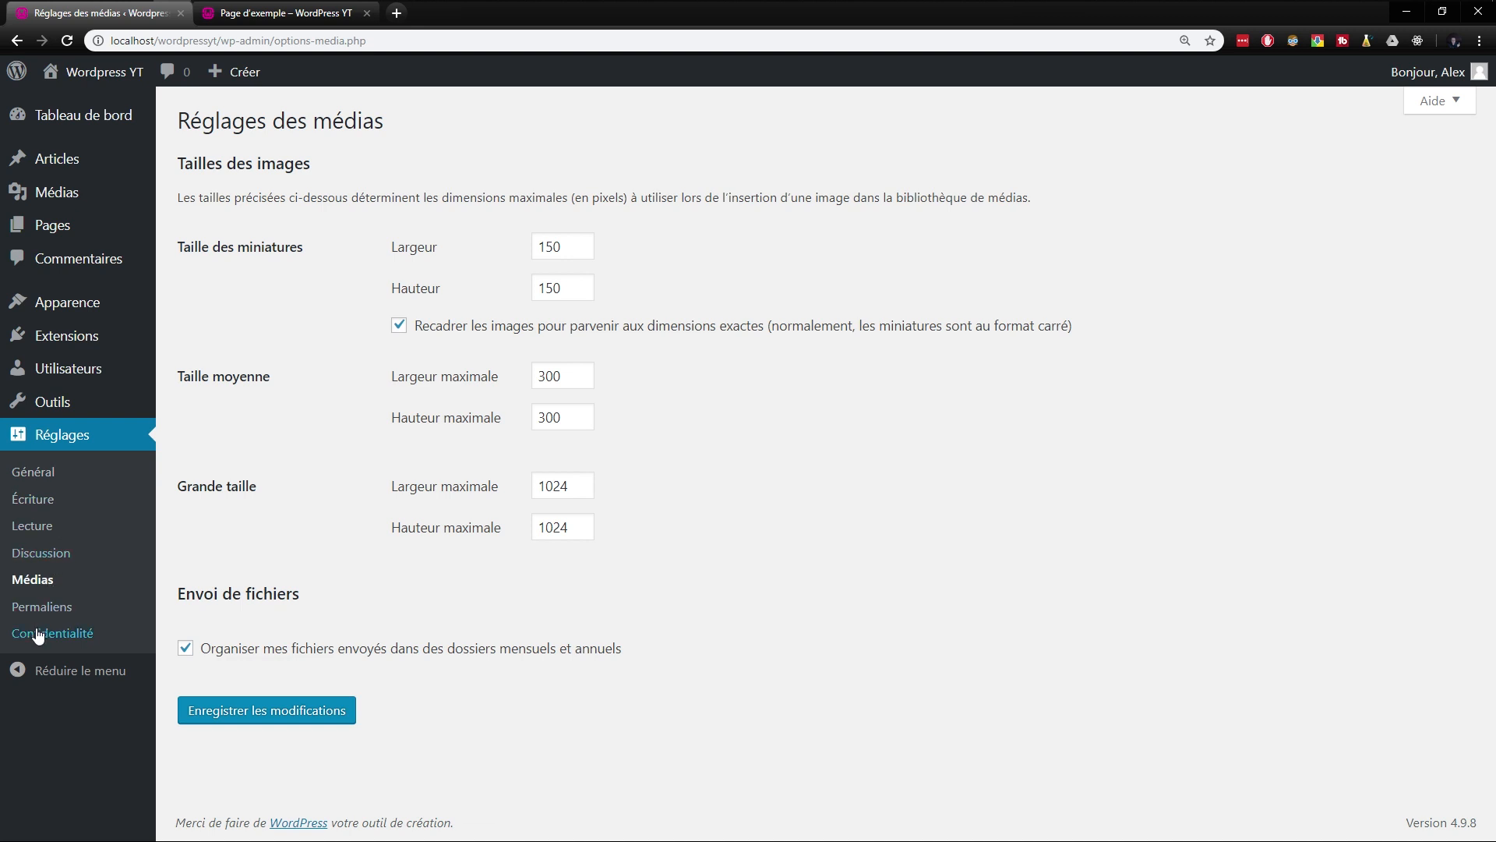
# - View the installed extensions and browse the featured extensions available to add
pyautogui.moveTo(68, 380)
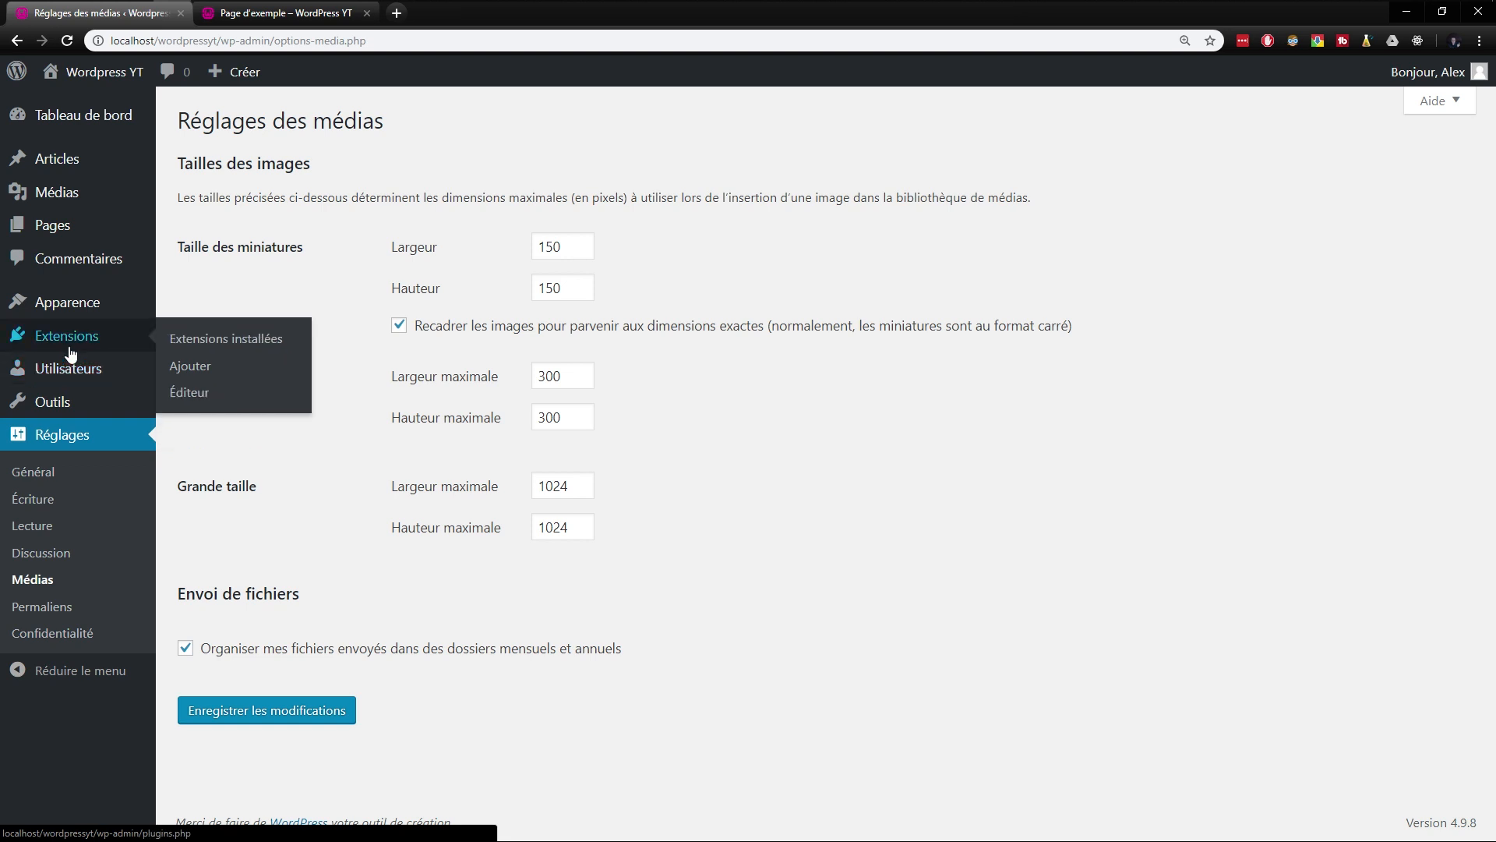
pyautogui.click(209, 343)
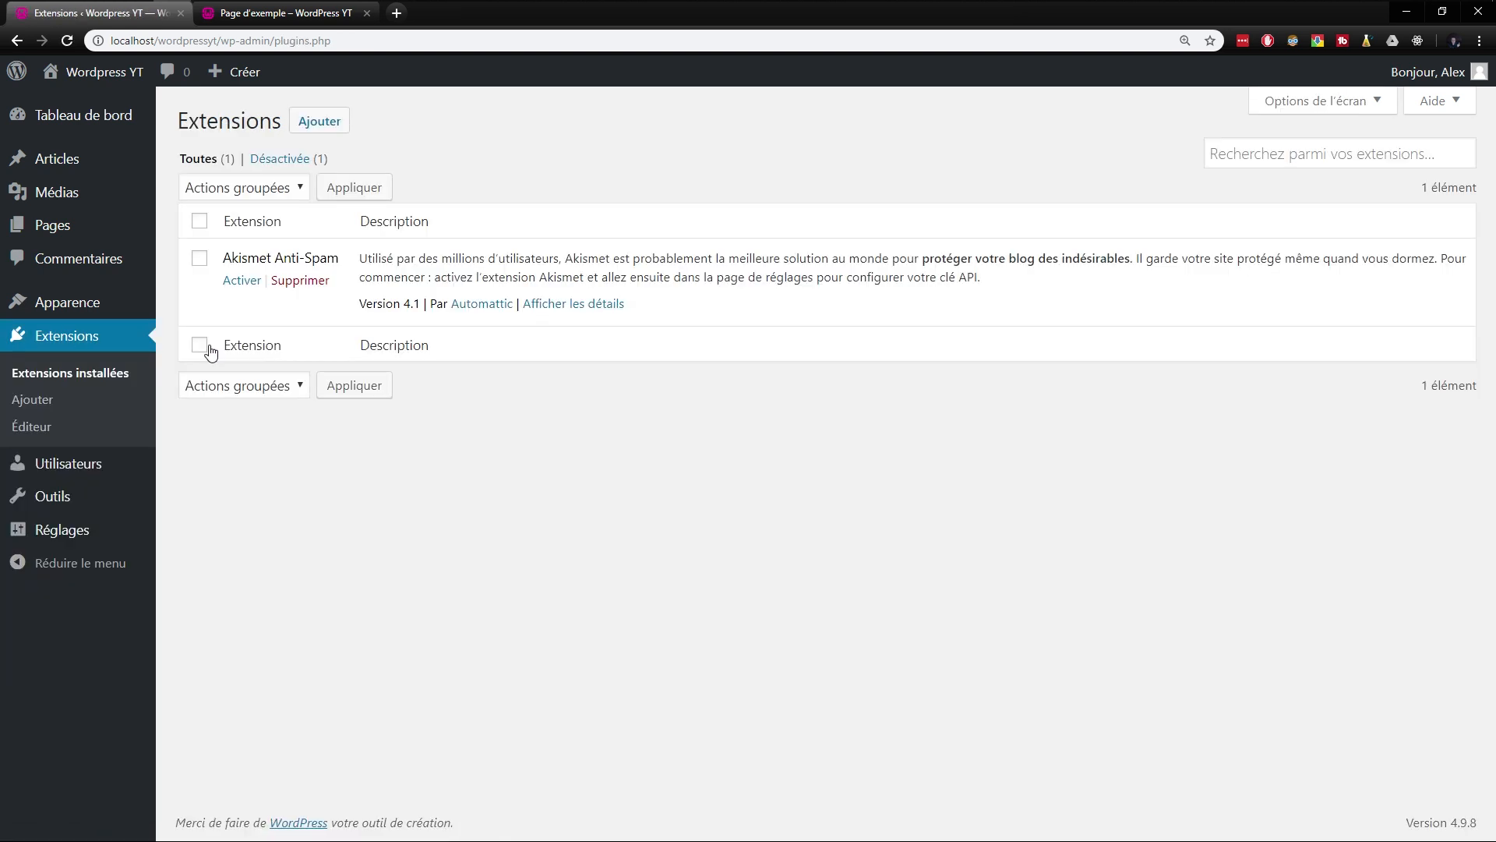
pyautogui.click(27, 399)
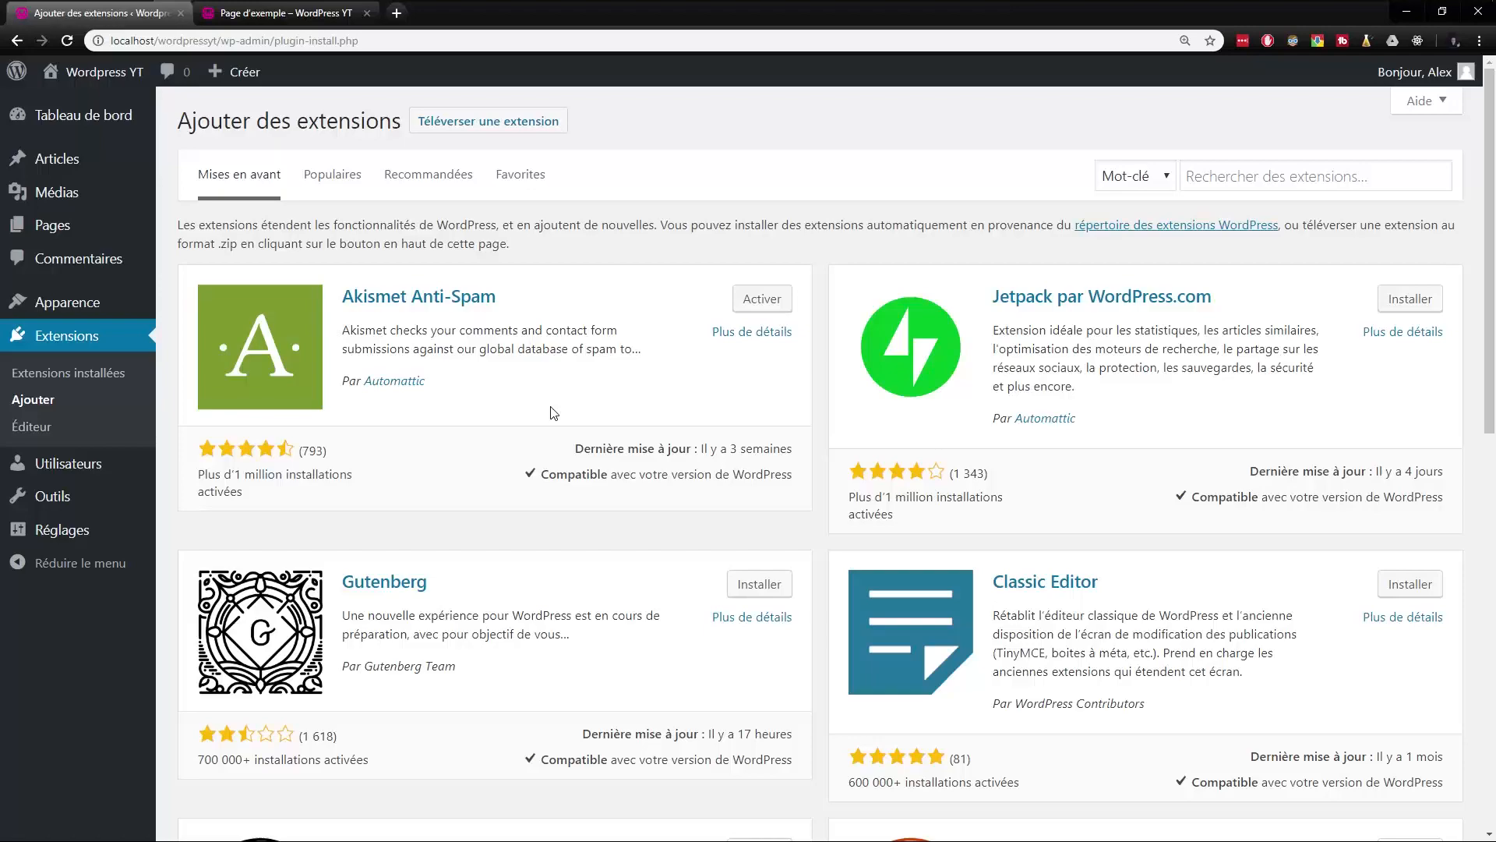
pyautogui.scroll(-5, 615, 424)
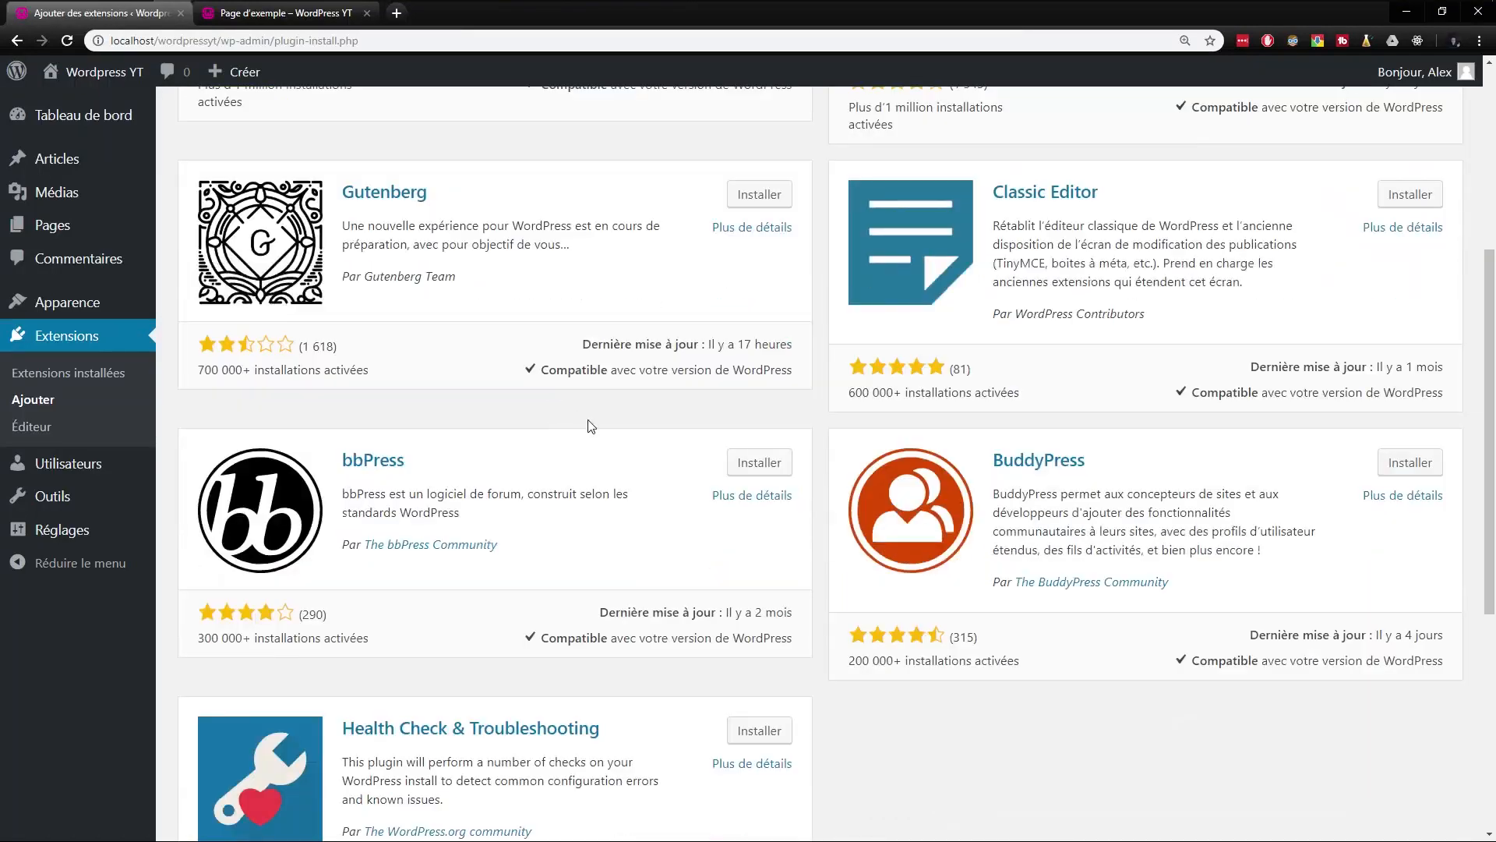
pyautogui.scroll(5, 615, 467)
pyautogui.scroll(-3, 615, 374)
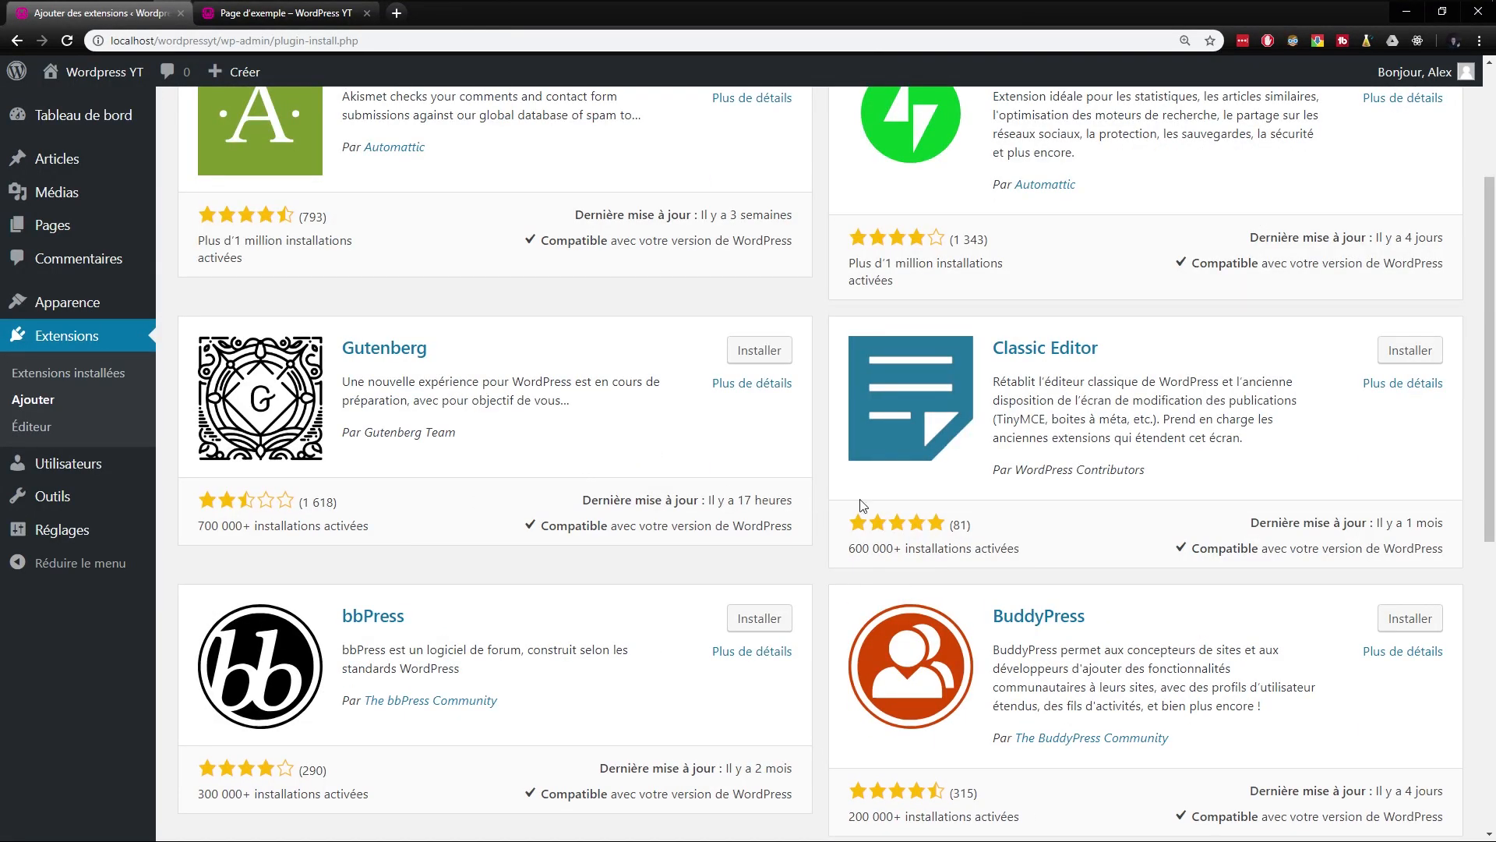
# - Look through the featured extensions and read the descriptions of bbPress and BuddyPress
pyautogui.moveTo(395, 512); pyautogui.dragTo(212, 515)
pyautogui.click(340, 509)
pyautogui.moveTo(340, 504); pyautogui.dragTo(297, 503)
pyautogui.click(364, 502)
pyautogui.scroll(-4, 375, 552)
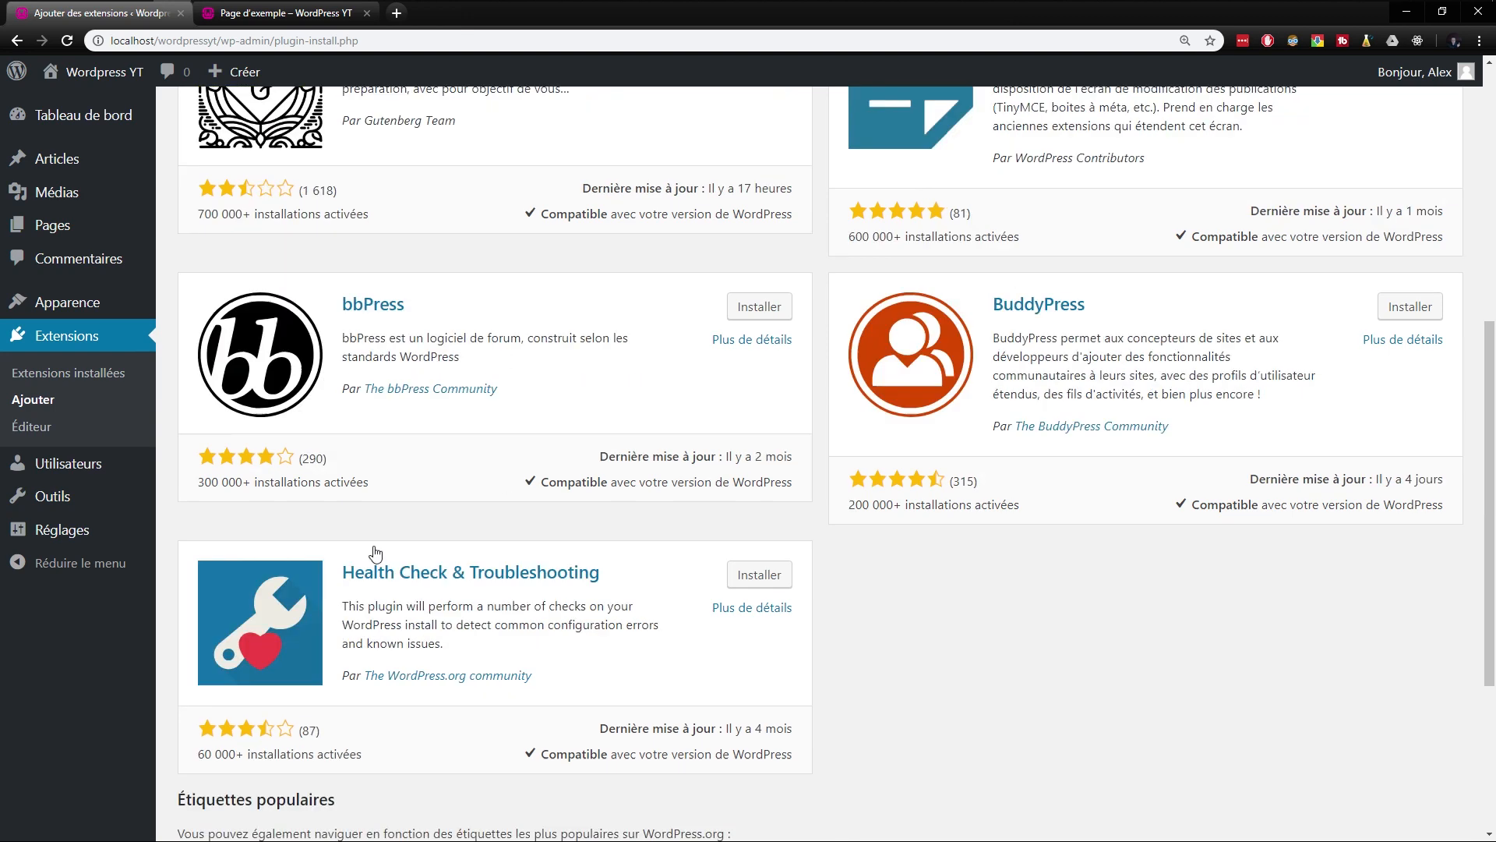
pyautogui.scroll(2, 437, 524)
pyautogui.moveTo(460, 512); pyautogui.dragTo(340, 502)
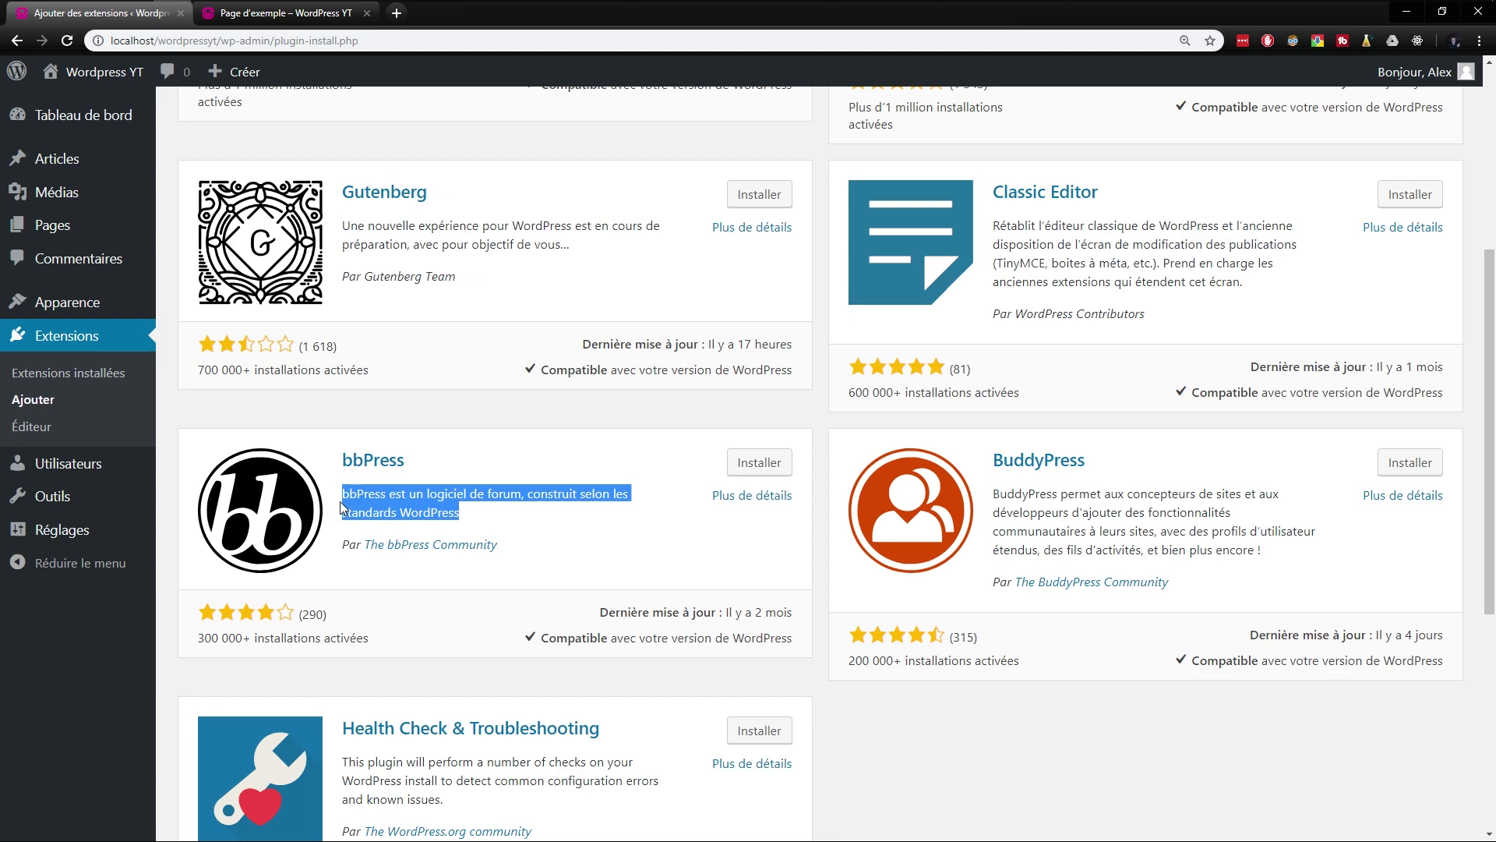
pyautogui.moveTo(1293, 572); pyautogui.dragTo(991, 507)
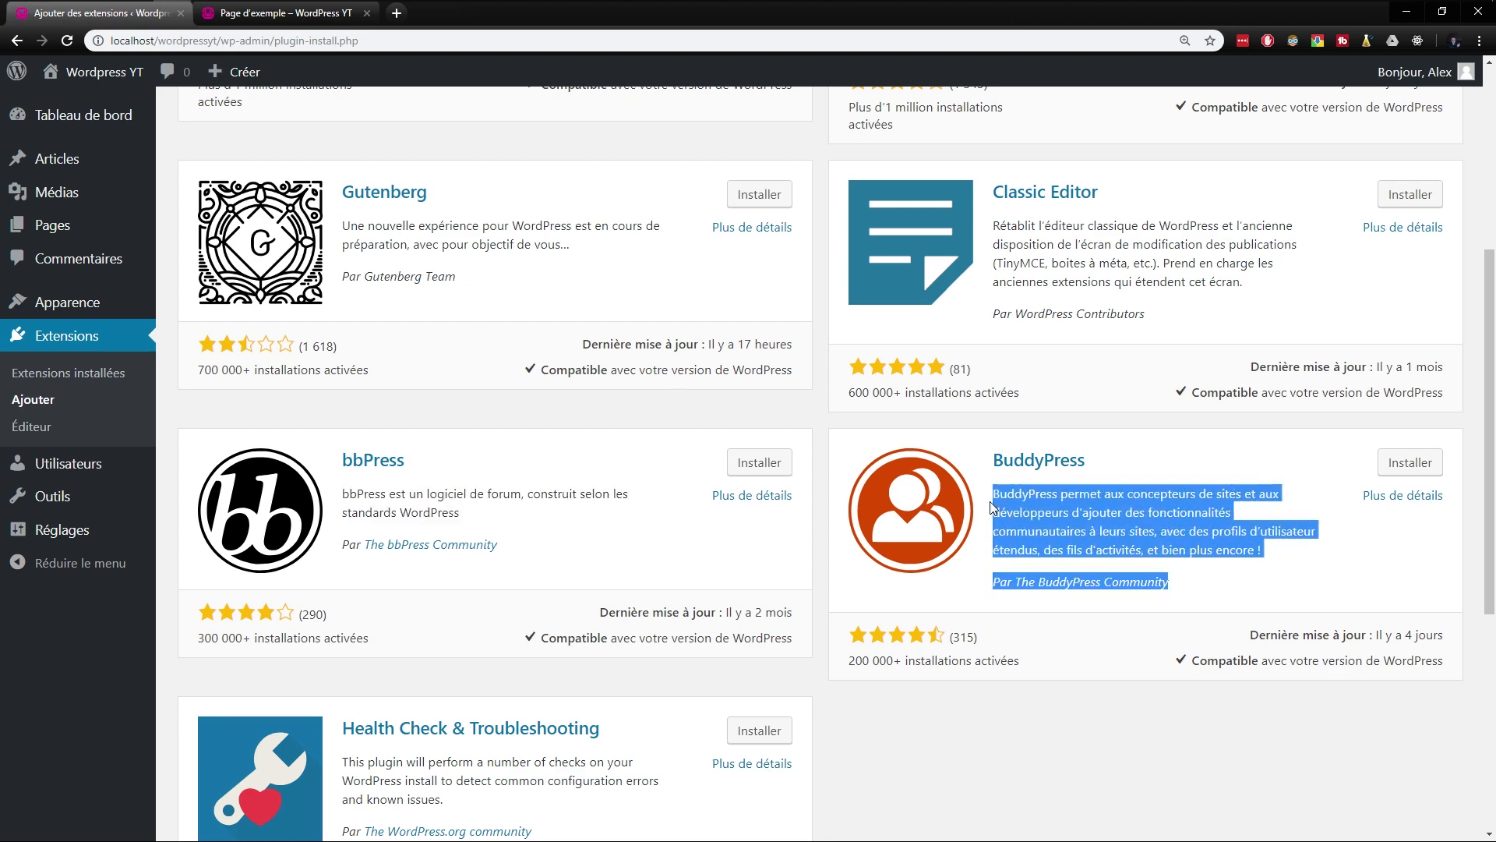
pyautogui.click(1072, 515)
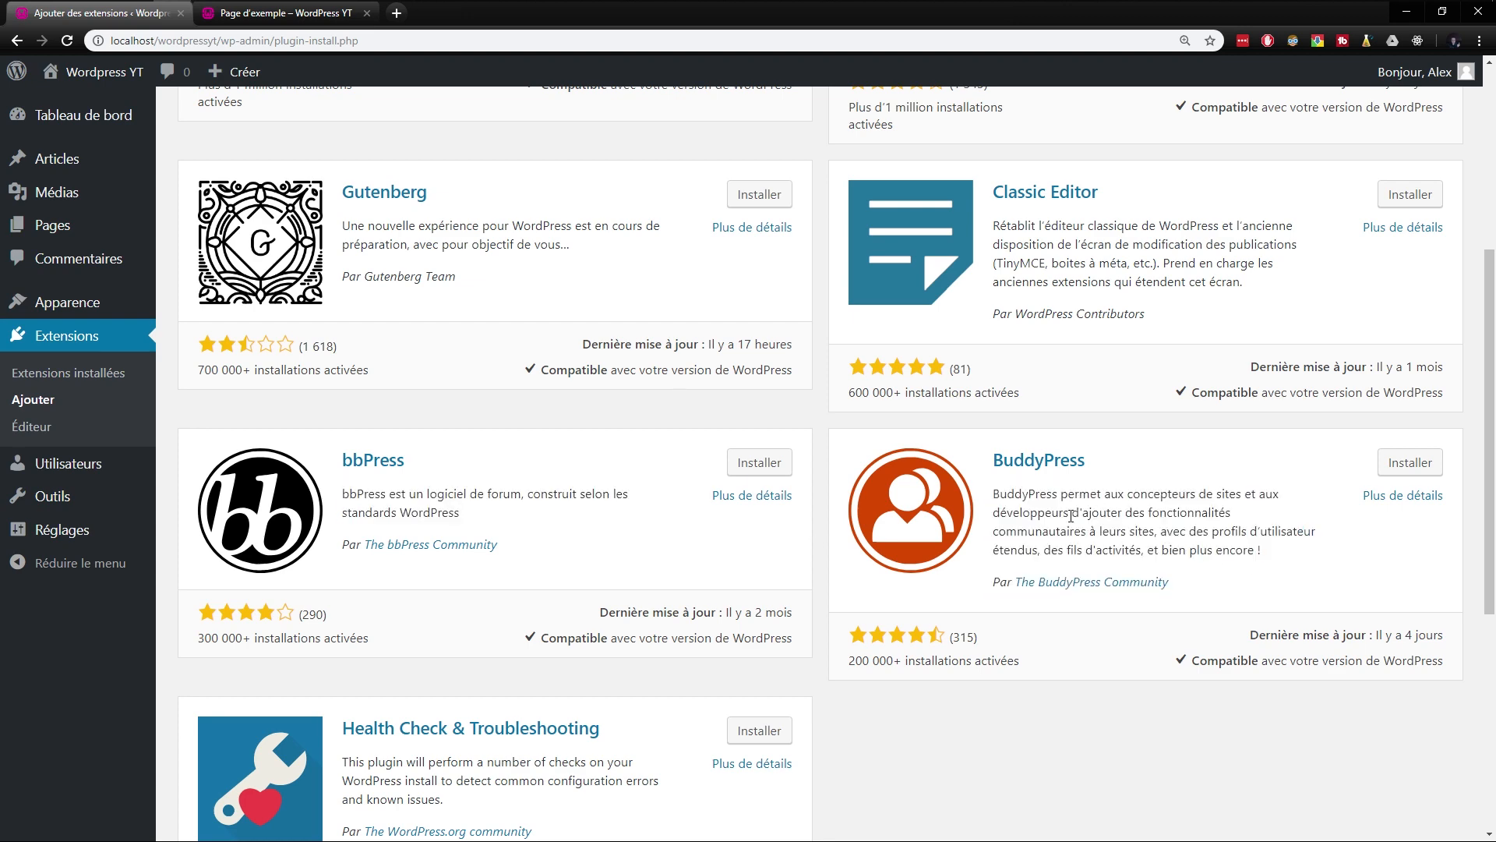
# - Review the Classic Editor extension's description, and install and activate the extension
pyautogui.scroll(5, 1120, 540)
pyautogui.moveTo(1293, 672); pyautogui.dragTo(1017, 614)
pyautogui.click(1204, 635)
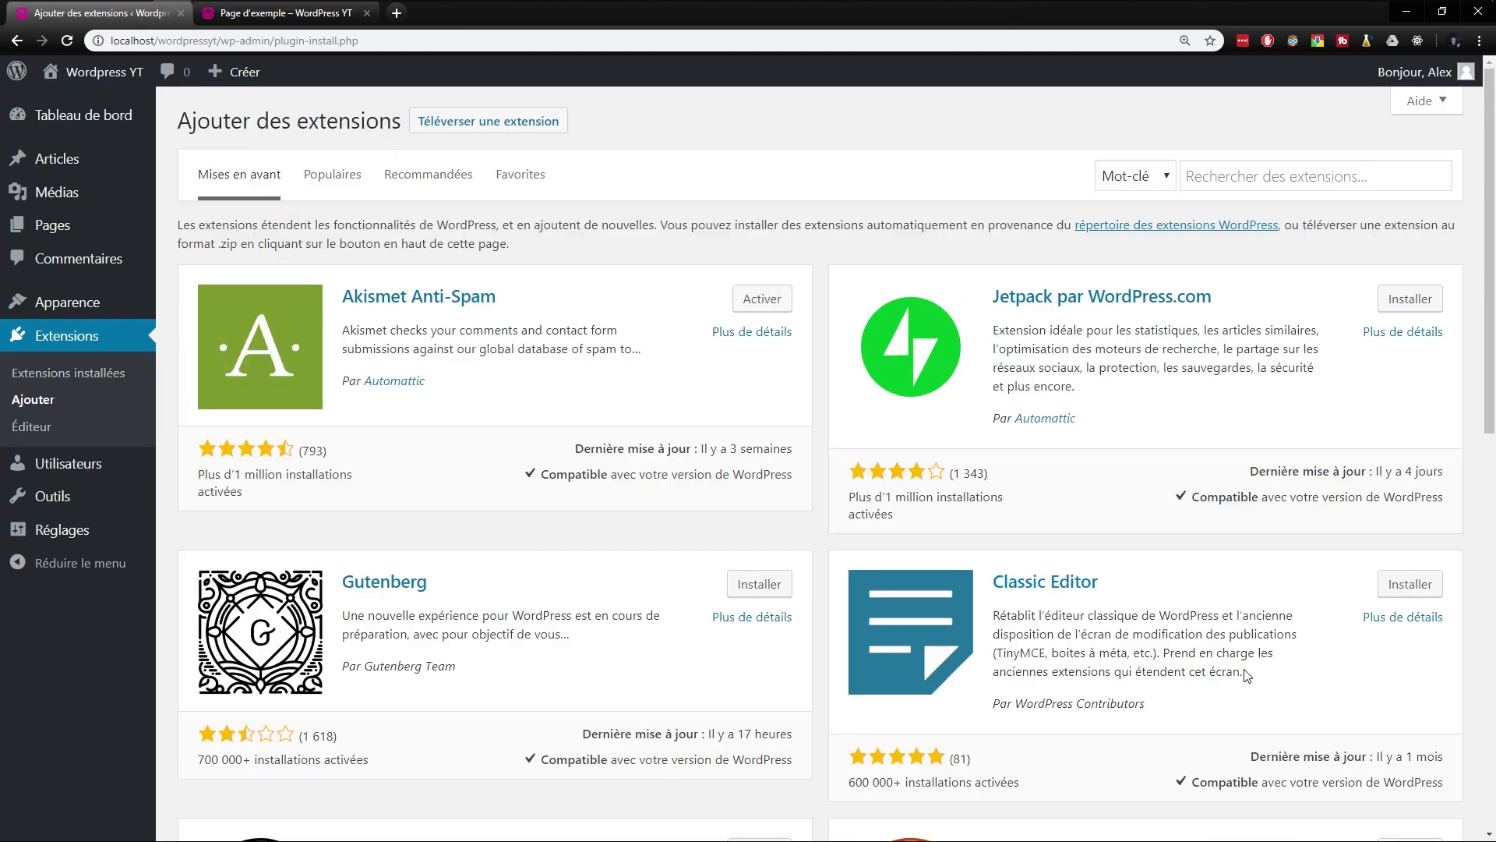
pyautogui.moveTo(1247, 675); pyautogui.dragTo(1000, 612)
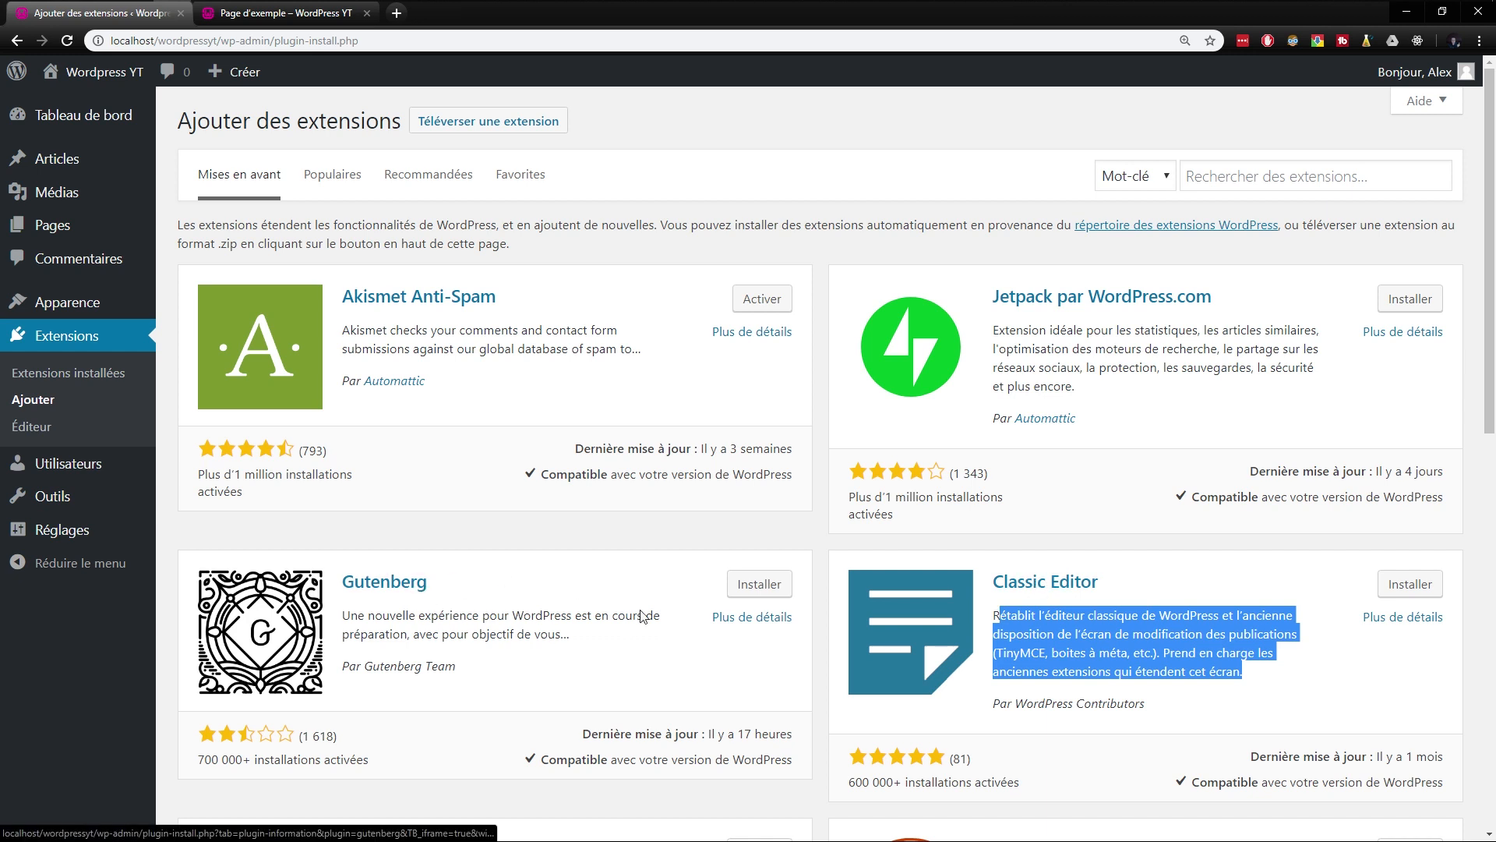
pyautogui.click(1410, 585)
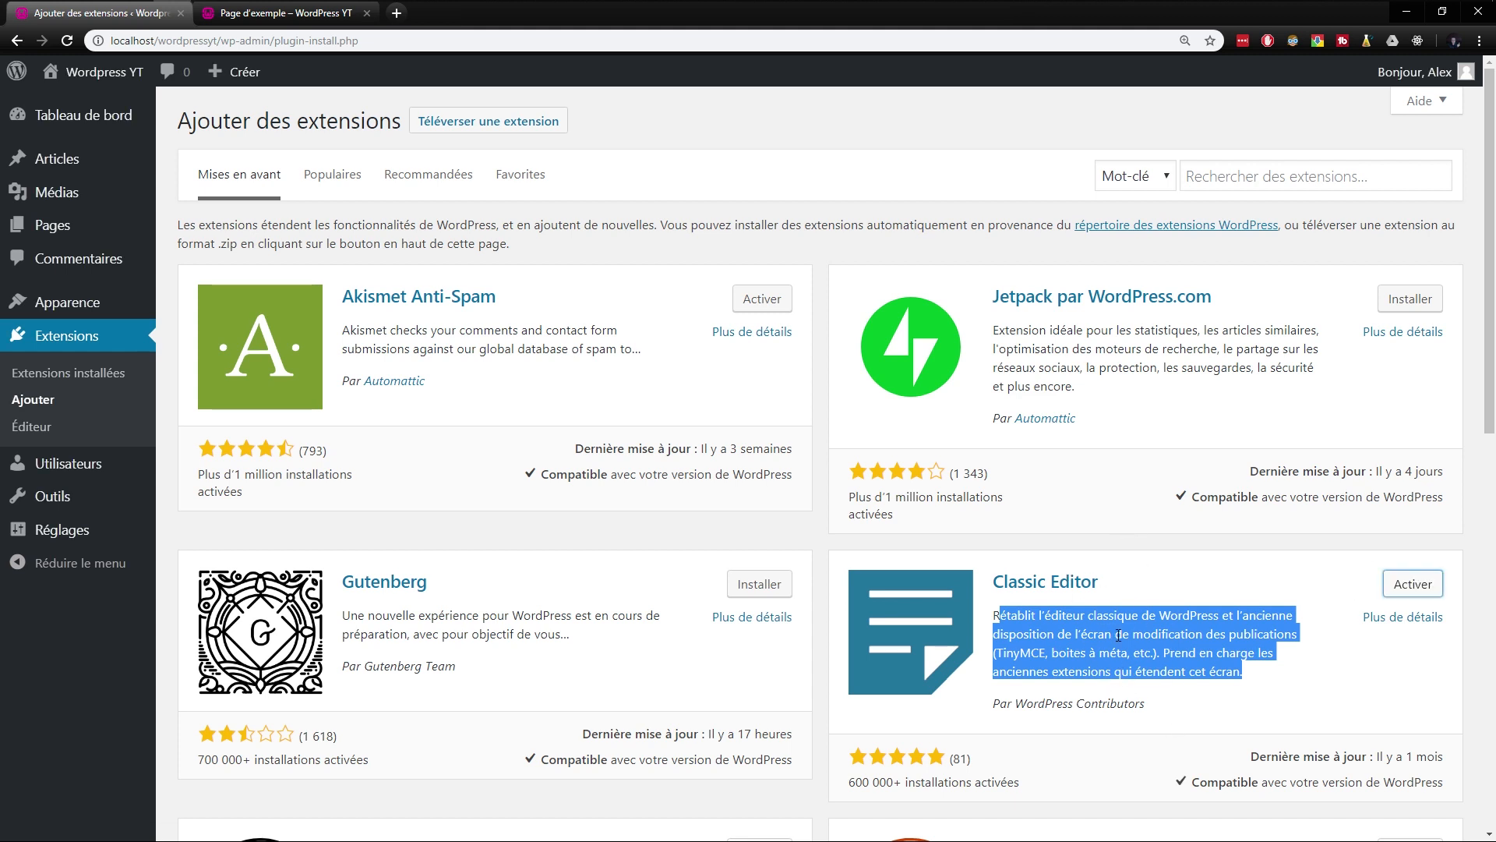
pyautogui.click(1416, 590)
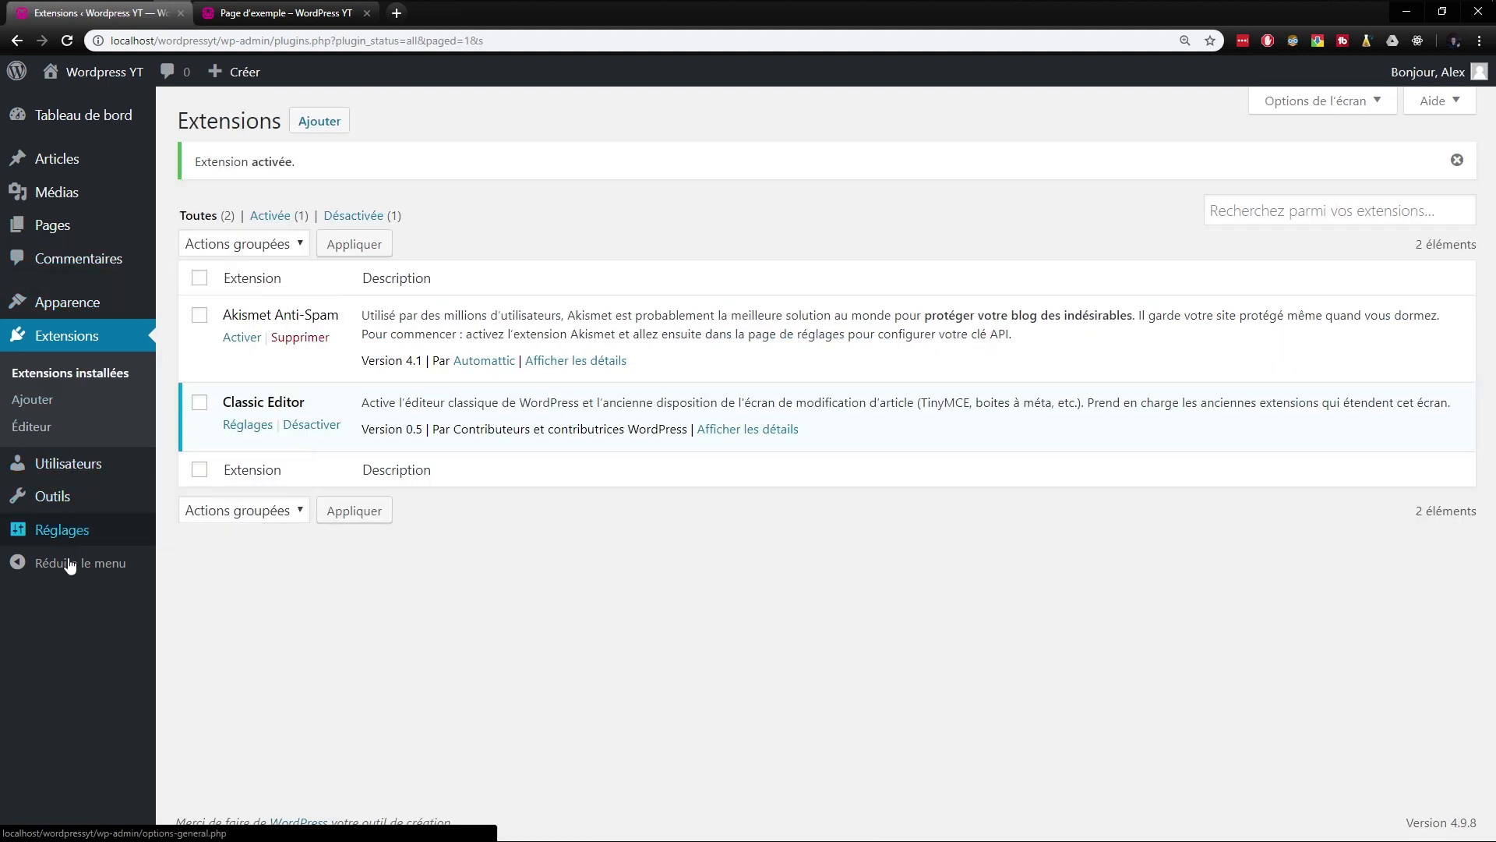
# - Collapse the administration side menu to icons and expand it again
pyautogui.click(56, 569)
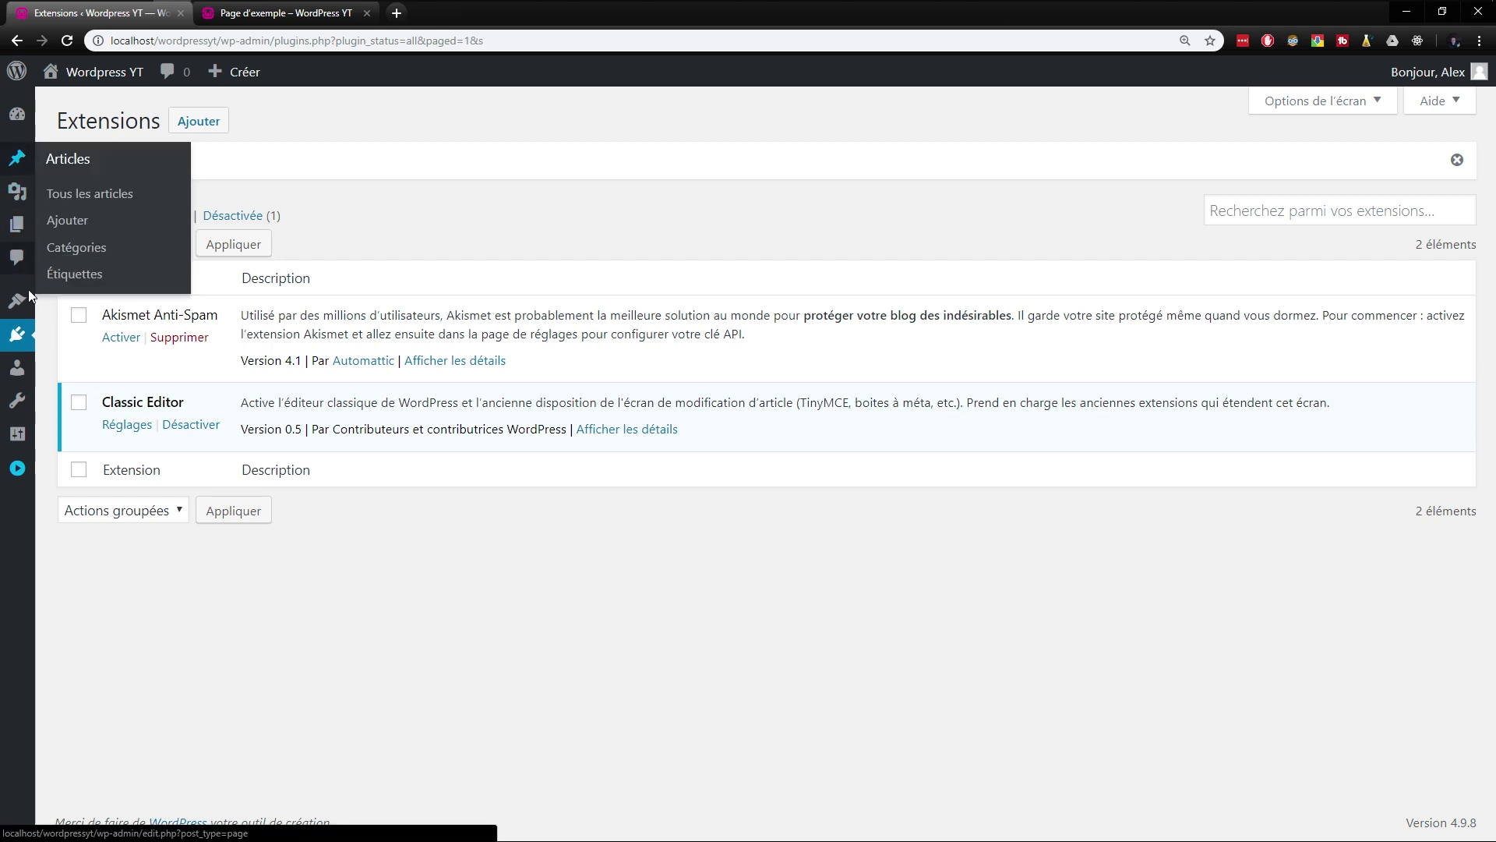
pyautogui.click(18, 468)
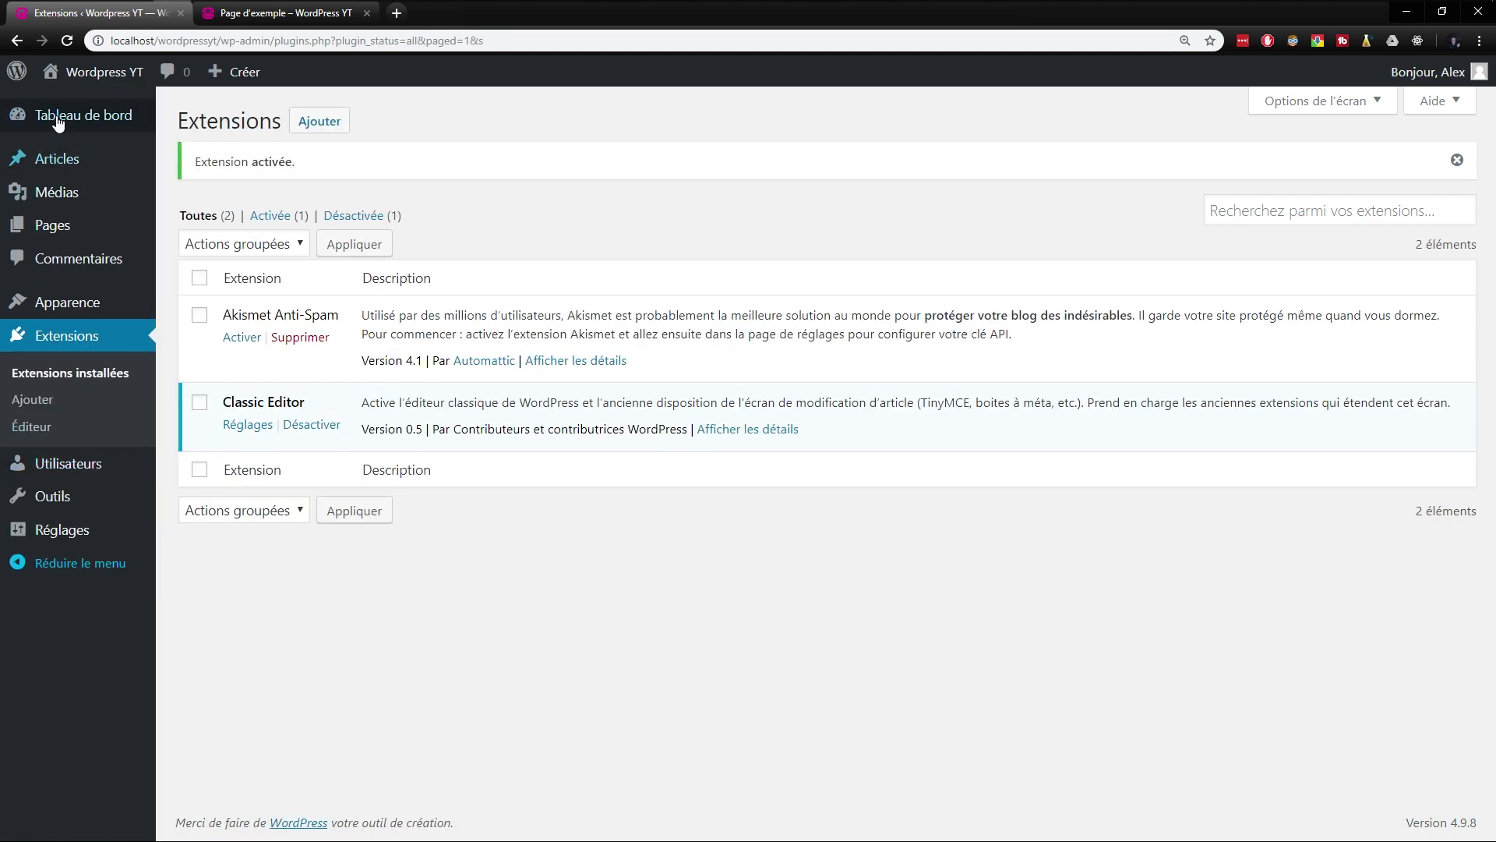
# - Close the sample page's browser tab and look through the site's public home page
pyautogui.moveTo(72, 90)
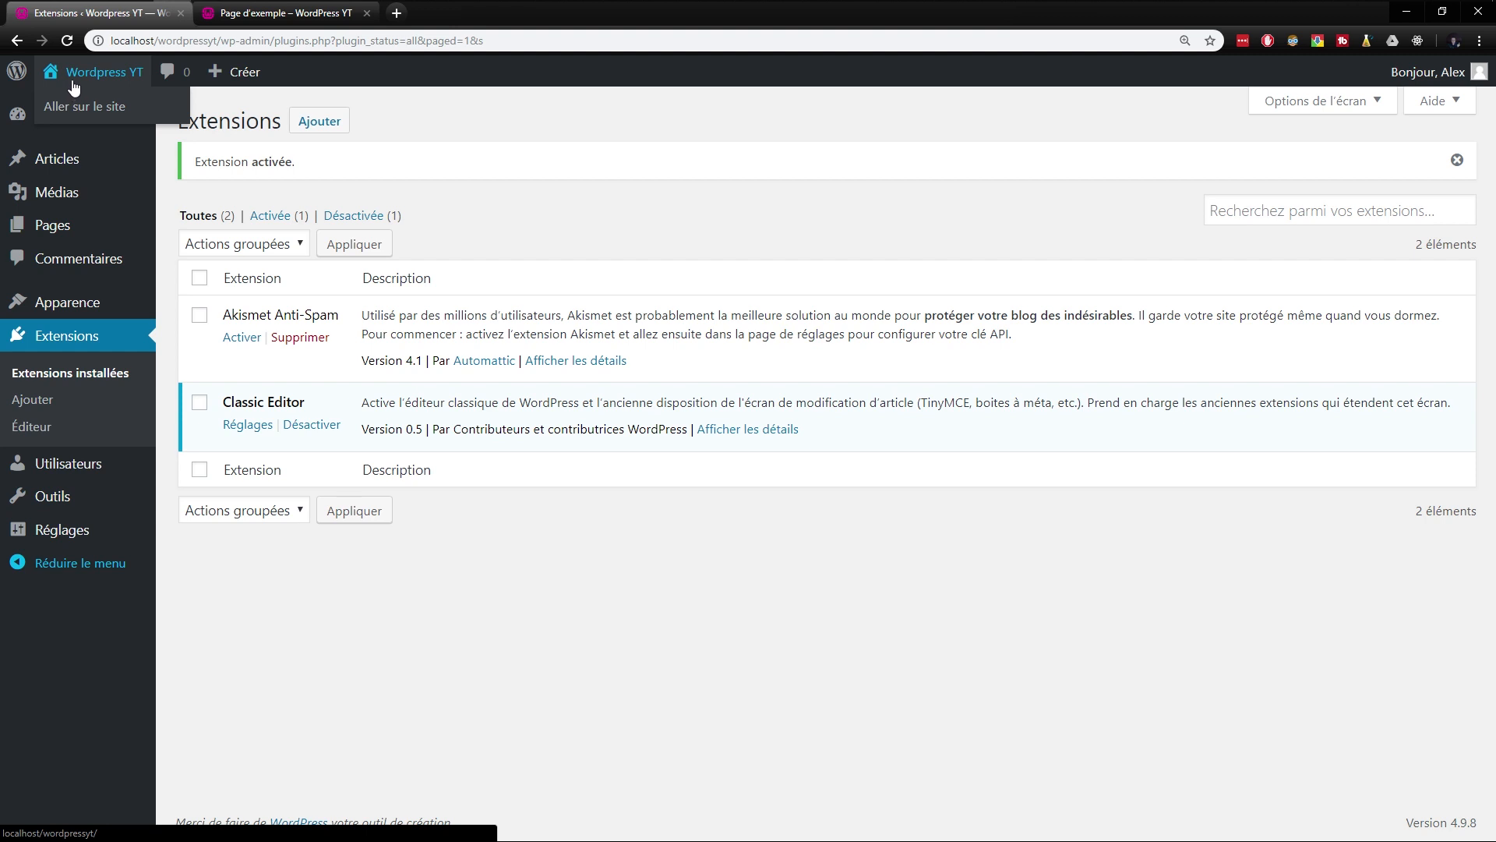
pyautogui.moveTo(224, 74)
pyautogui.click(103, 107)
pyautogui.middleClick(323, 13)
pyautogui.scroll(-12, 354, 359)
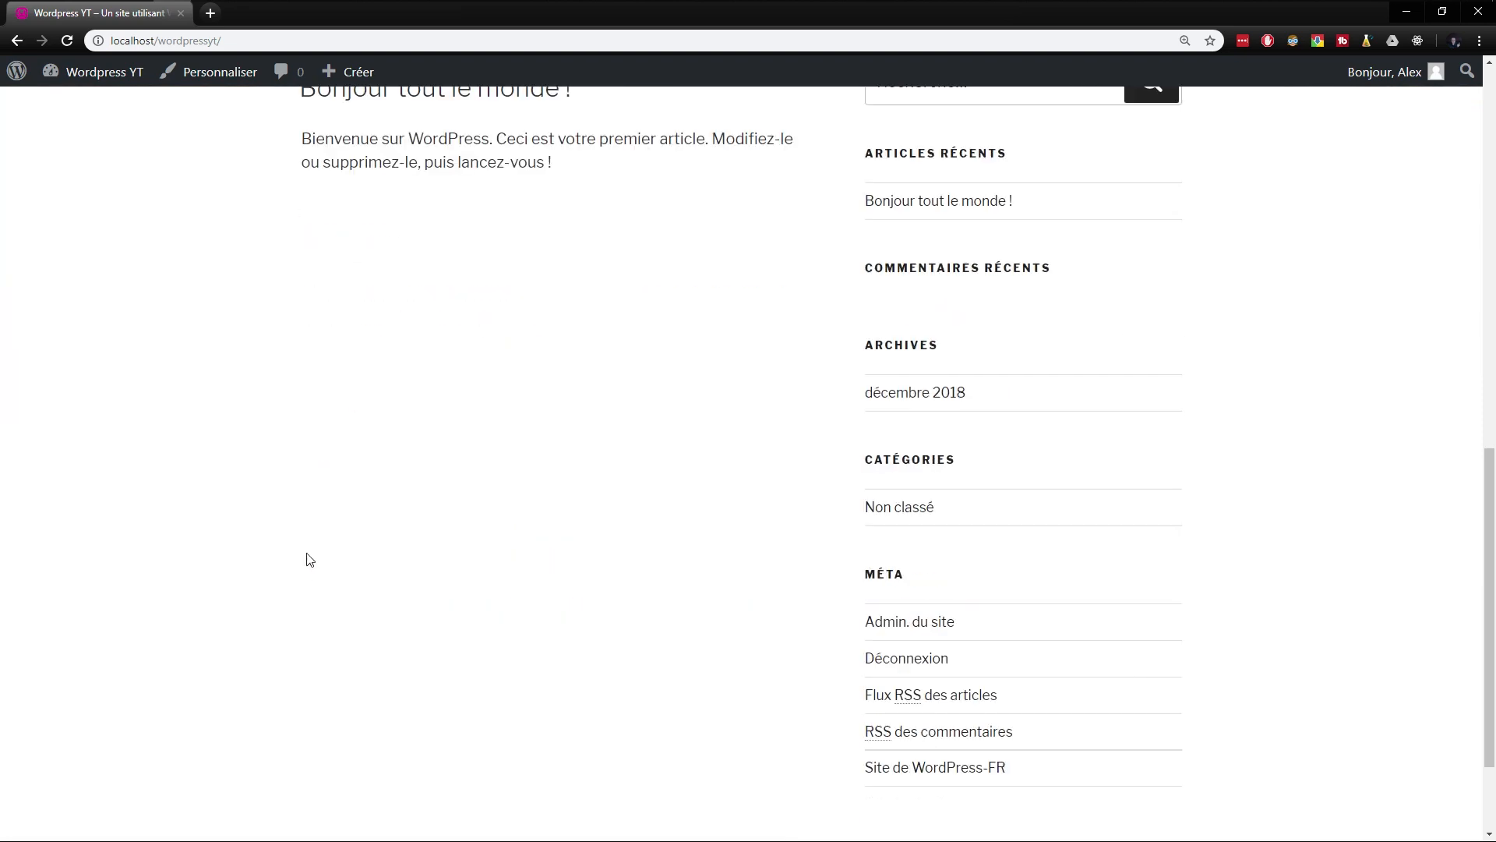
pyautogui.scroll(12, 300, 468)
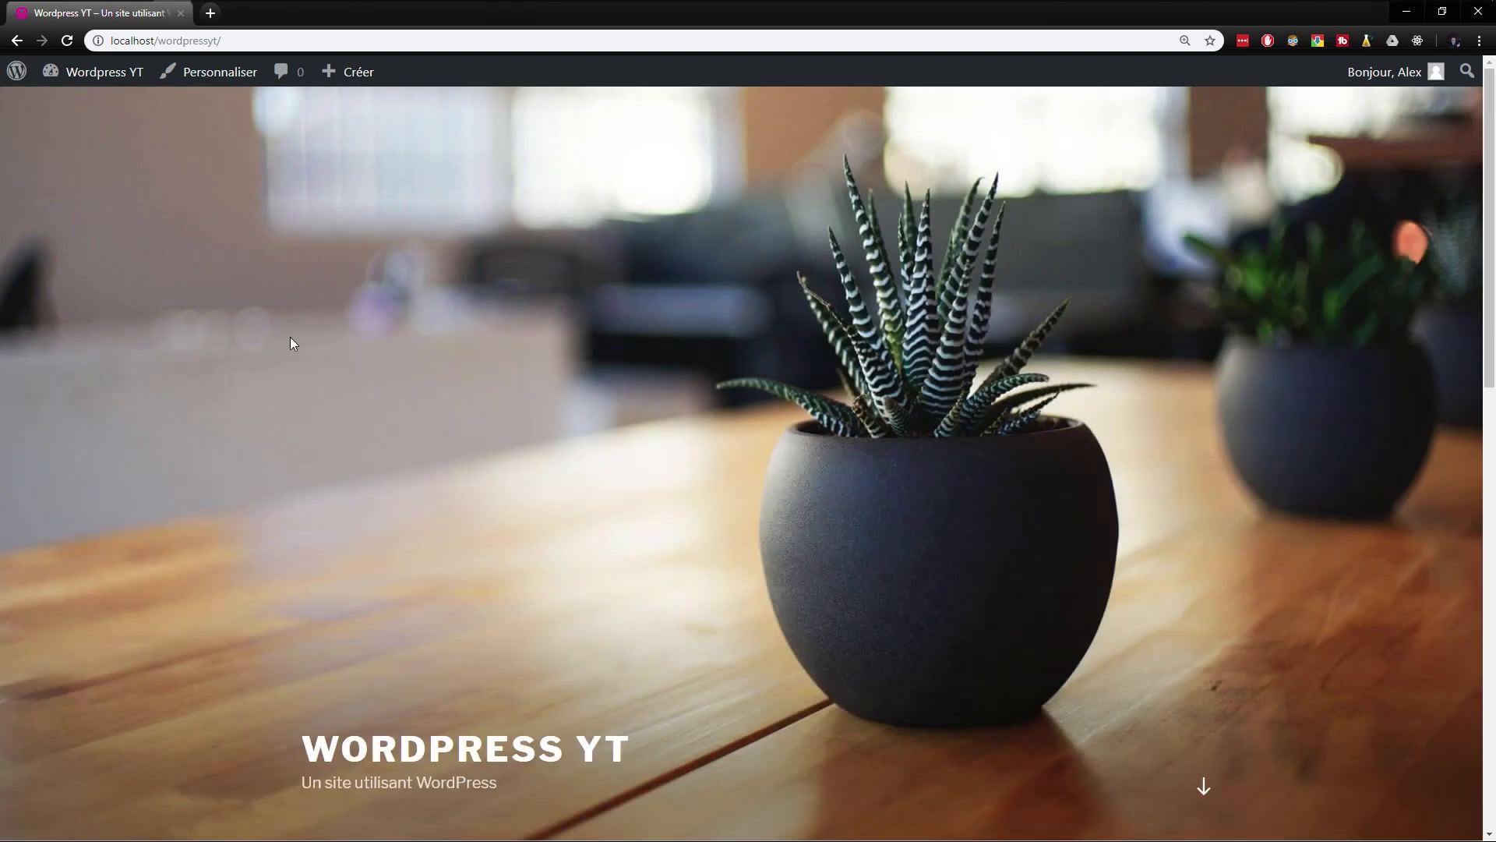
# - Return from the public site to the administration dashboard and view the available appearance options
pyautogui.moveTo(110, 78)
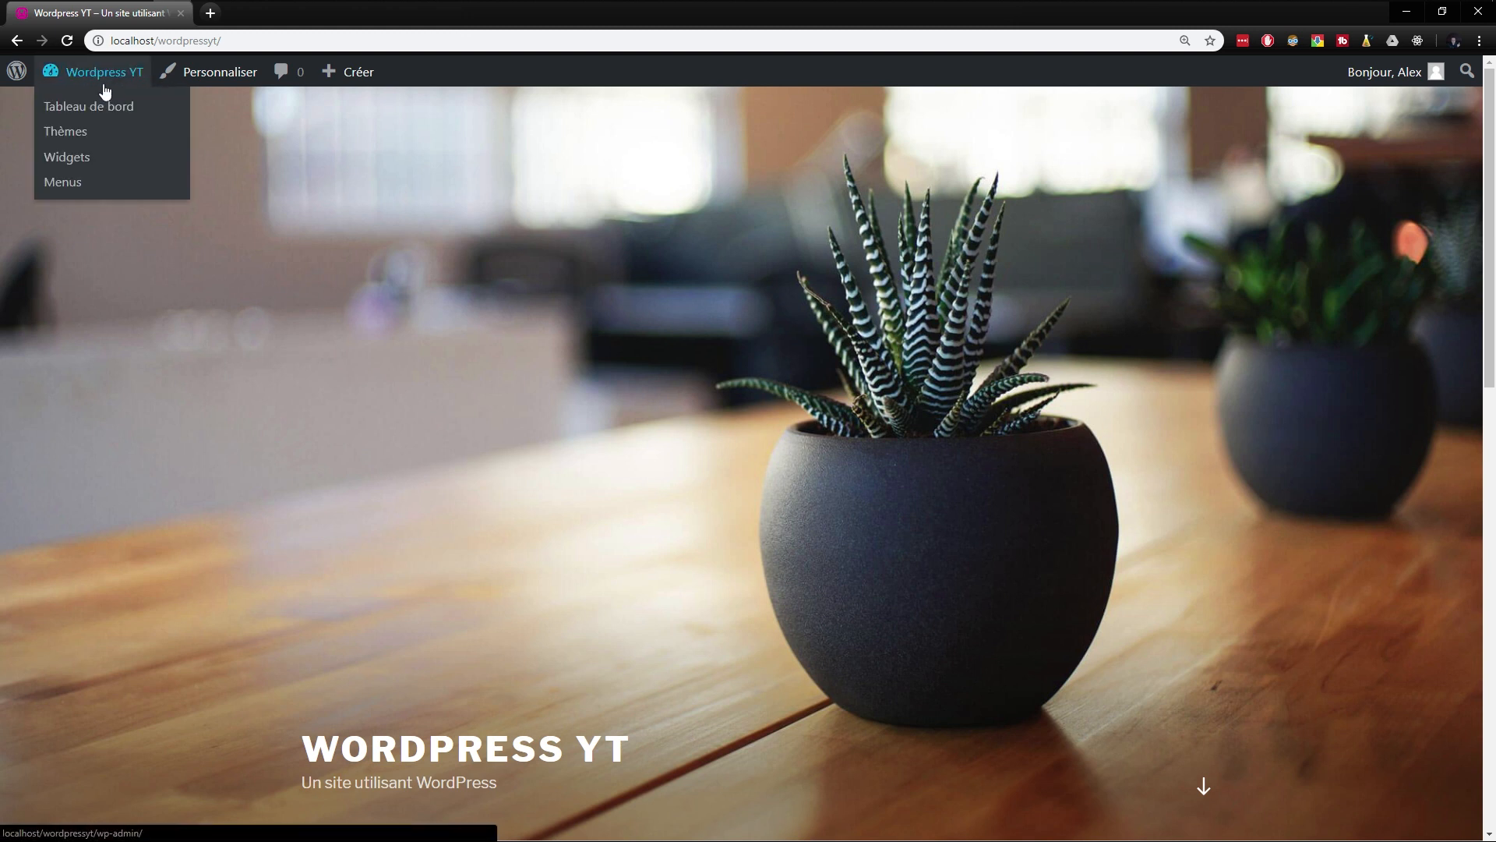
pyautogui.click(94, 104)
pyautogui.moveTo(67, 377)
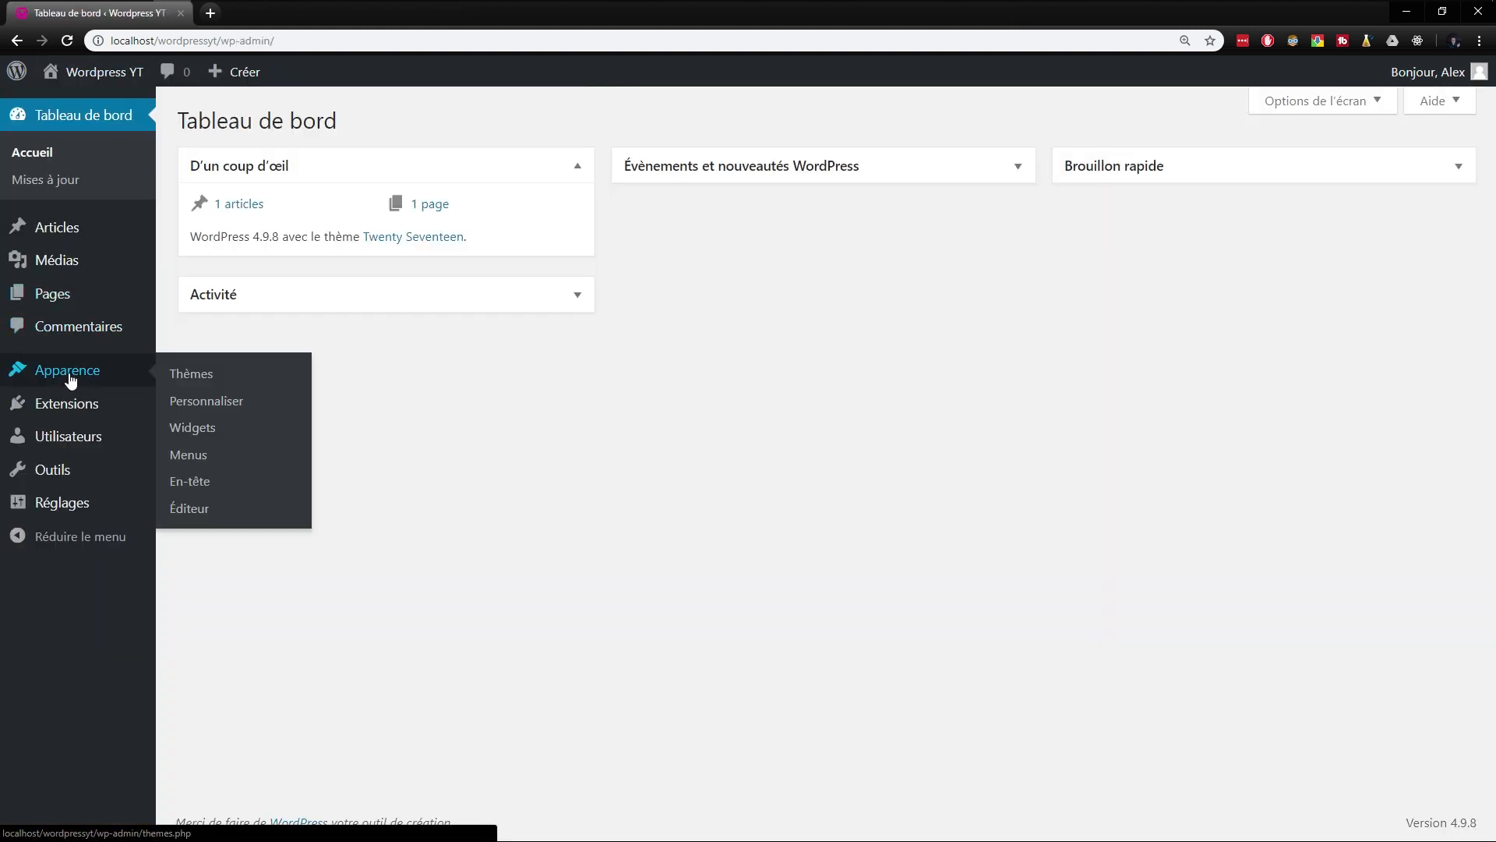